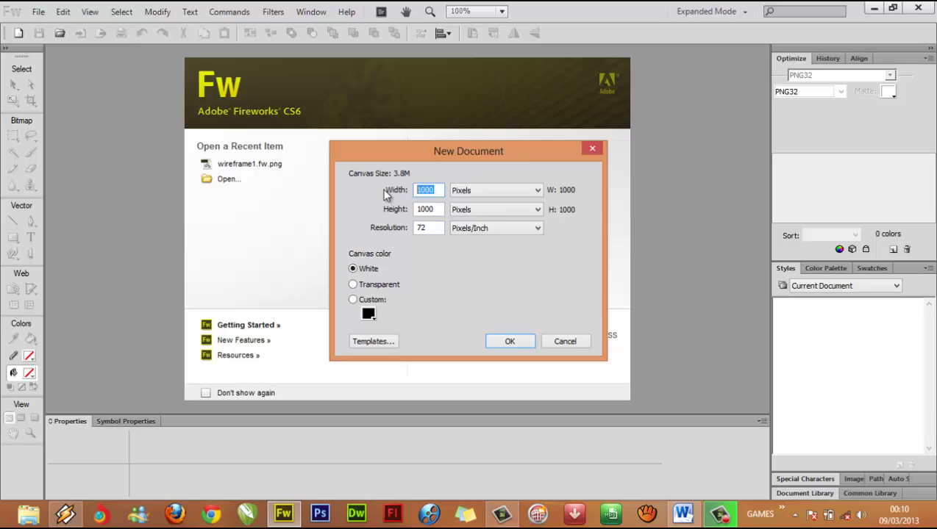
# Create a new document 960 by 960 pixels with a transparent canvas
pyautogui.write('960')
pyautogui.moveTo(447, 210); pyautogui.dragTo(376, 212)
pyautogui.write('960')
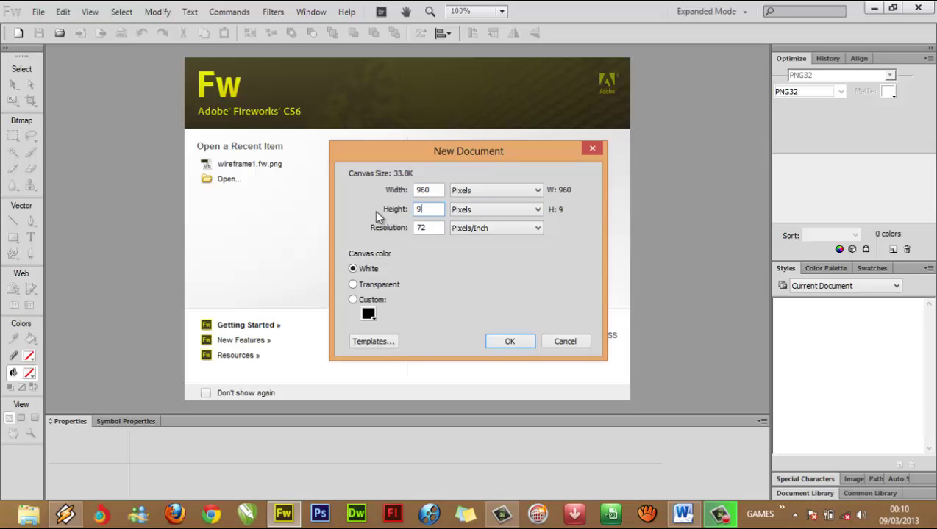
pyautogui.click(380, 284)
pyautogui.click(509, 341)
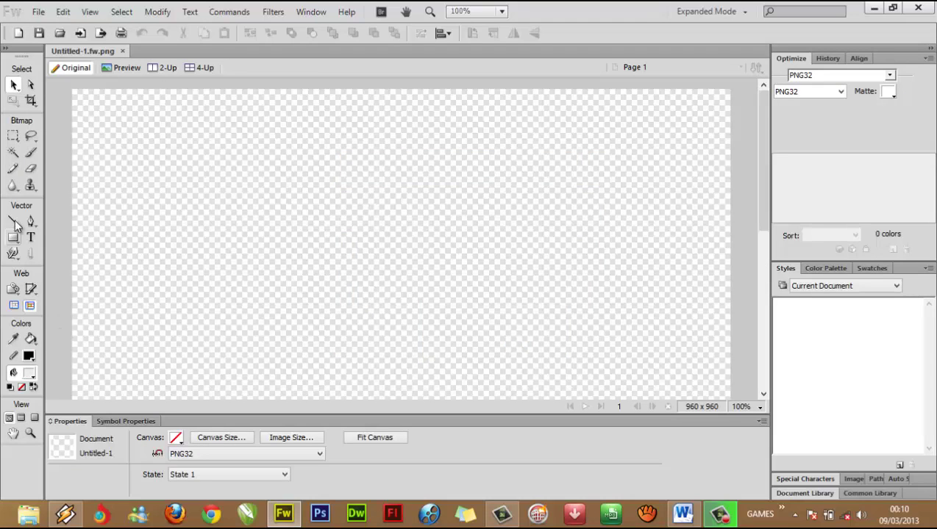
# Display the list of layers and show the rulers around the canvas
pyautogui.click(309, 12)
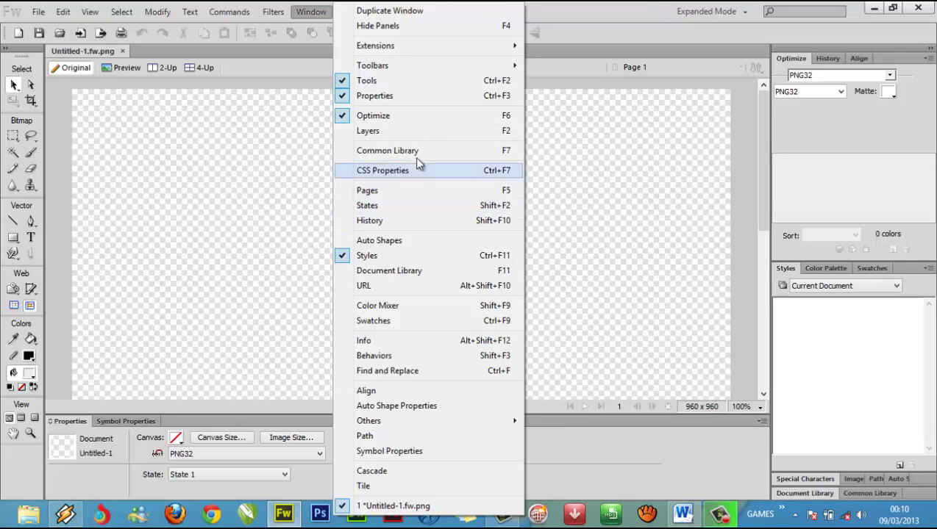
pyautogui.click(435, 132)
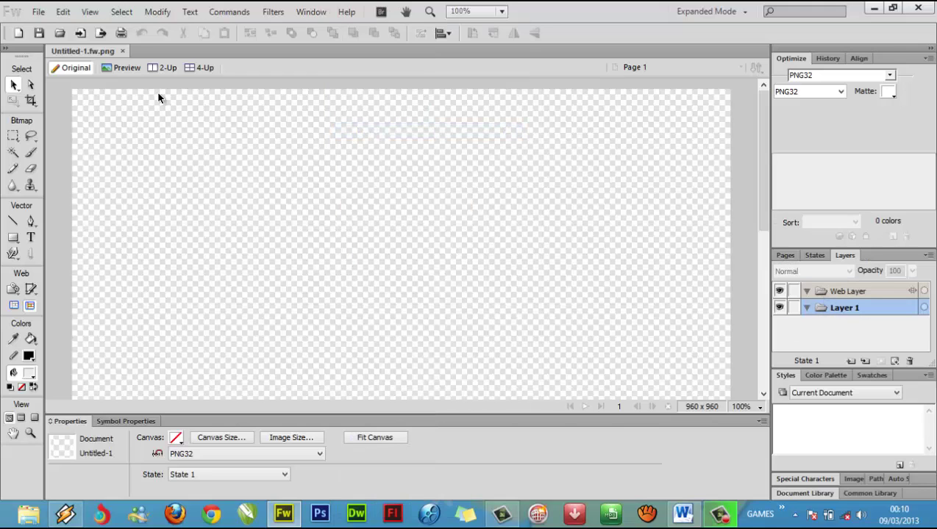
pyautogui.click(89, 12)
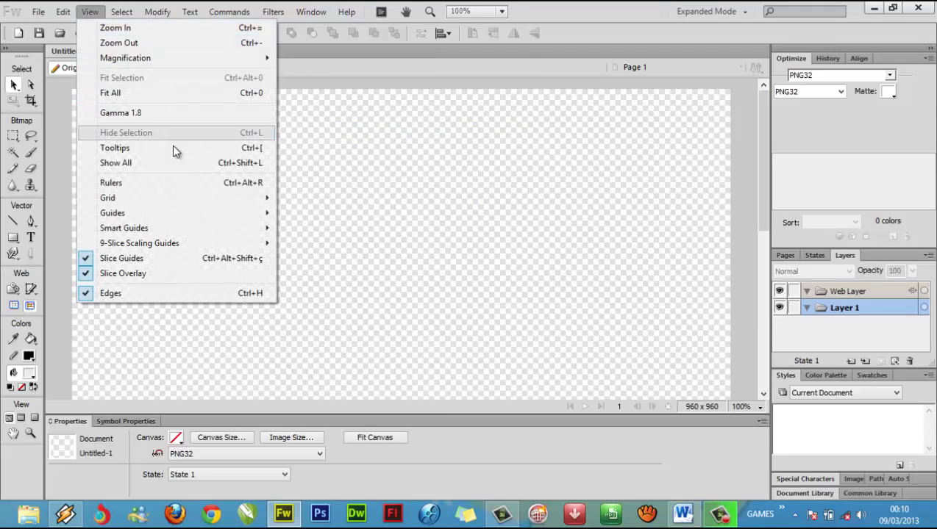
pyautogui.click(194, 182)
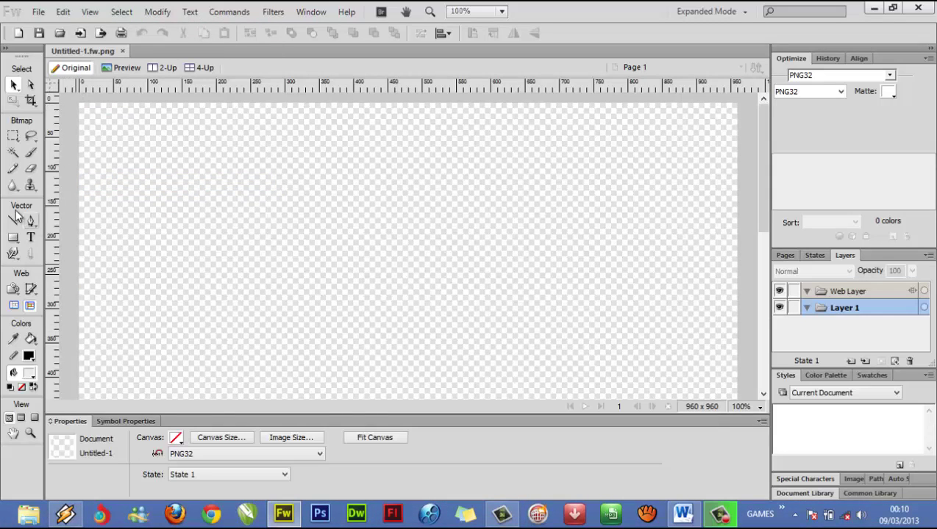
# Draw a rectangle about 959 by 144 px along the upper edge of the canvas, starting at the origin
pyautogui.click(12, 238)
pyautogui.click(12, 243)
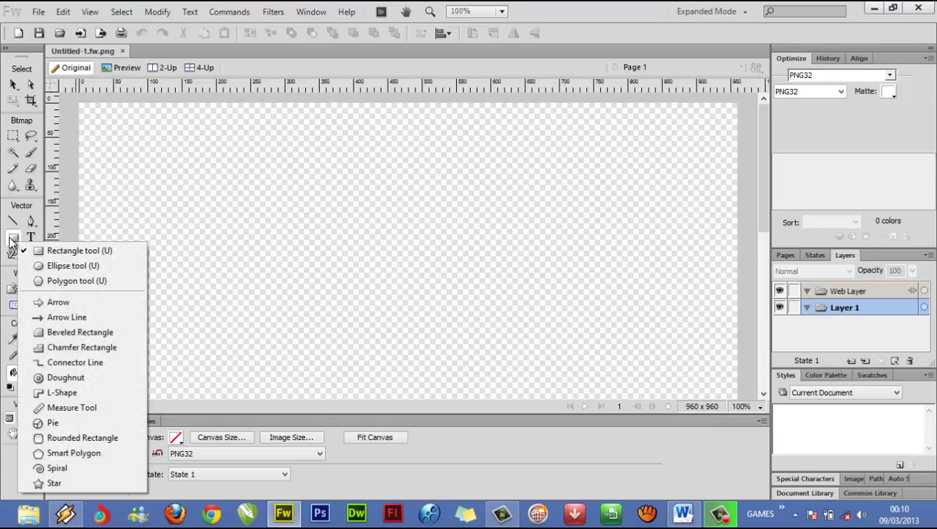
pyautogui.click(66, 249)
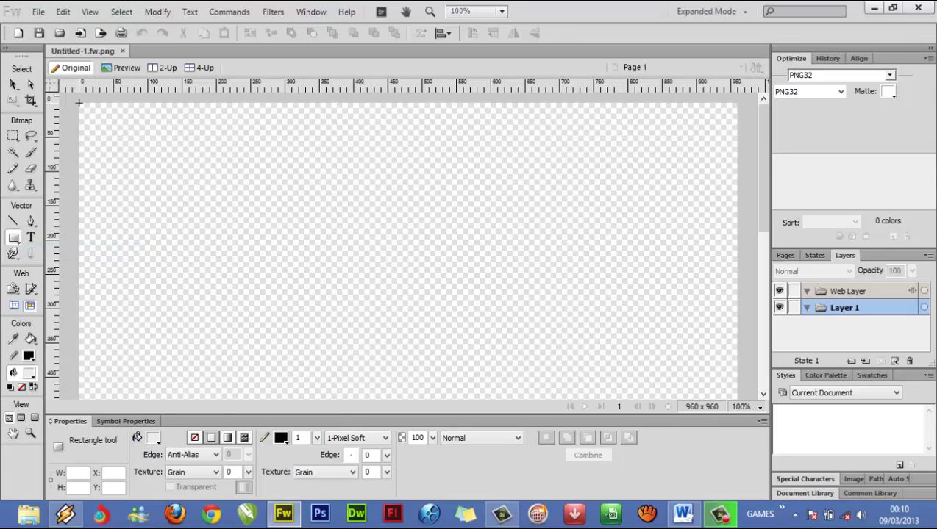
pyautogui.moveTo(79, 103); pyautogui.dragTo(733, 203)
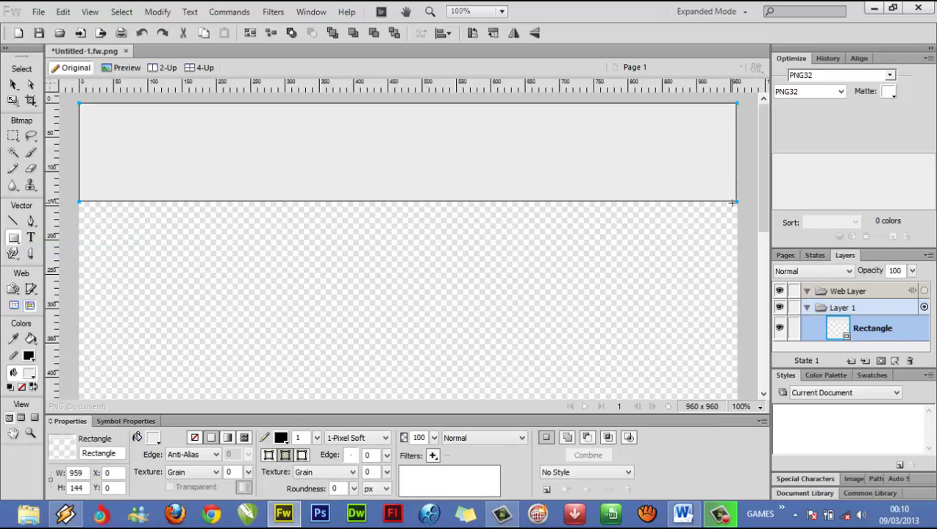
# Set the header rectangle's width to 960 and its height to 150 px
pyautogui.click(87, 474)
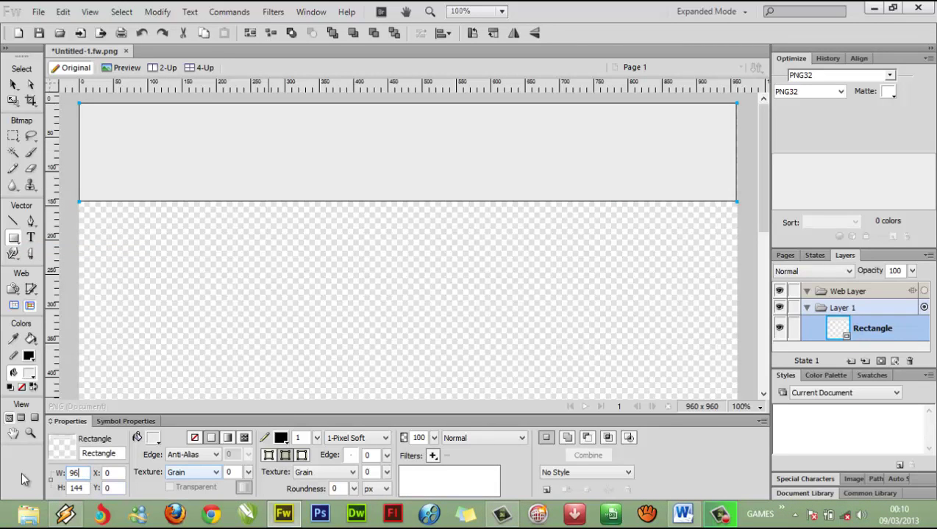
pyautogui.write('960')
pyautogui.press('Return')
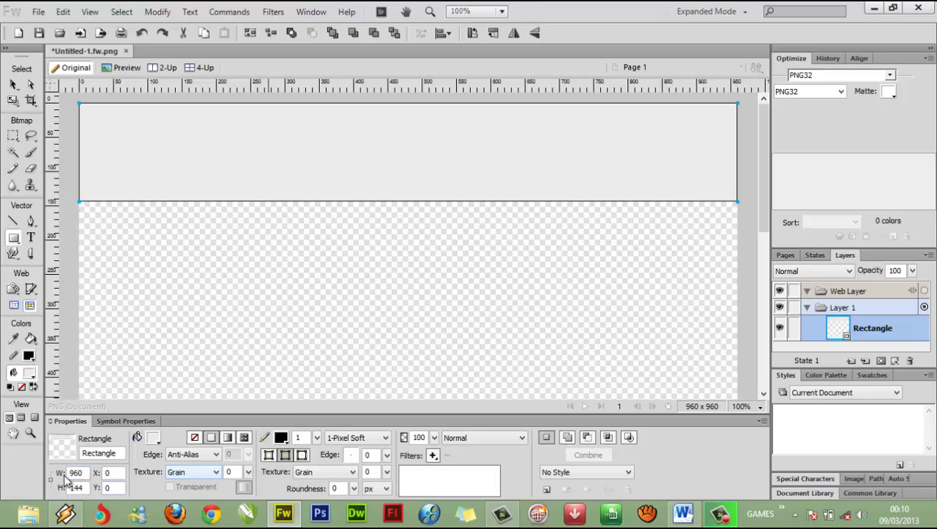
pyautogui.click(82, 489)
pyautogui.write('150')
pyautogui.press('Return')
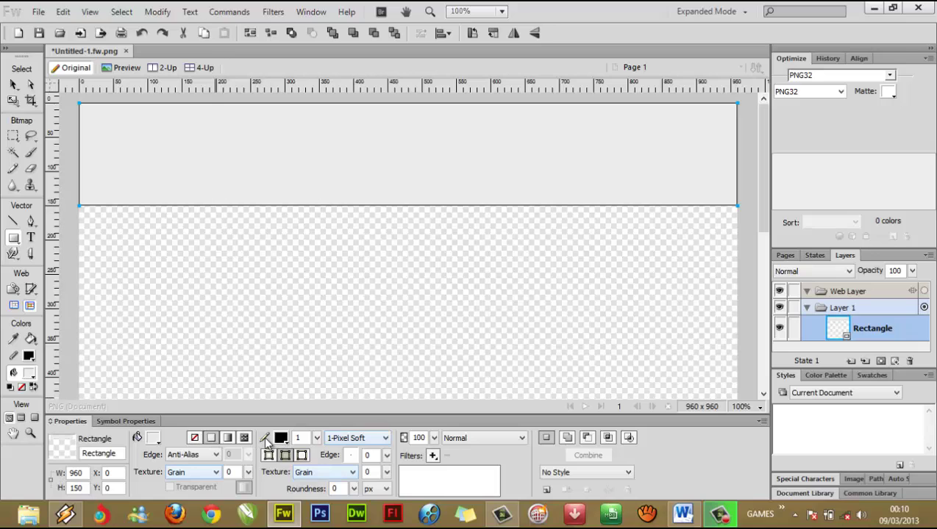
# Remove the header rectangle's black outline by making its stroke transparent
pyautogui.click(280, 437)
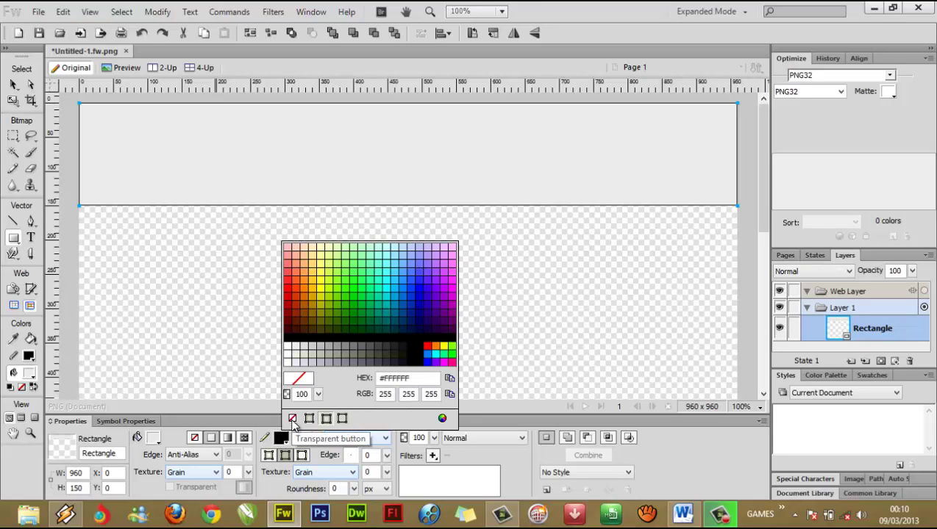
pyautogui.click(292, 418)
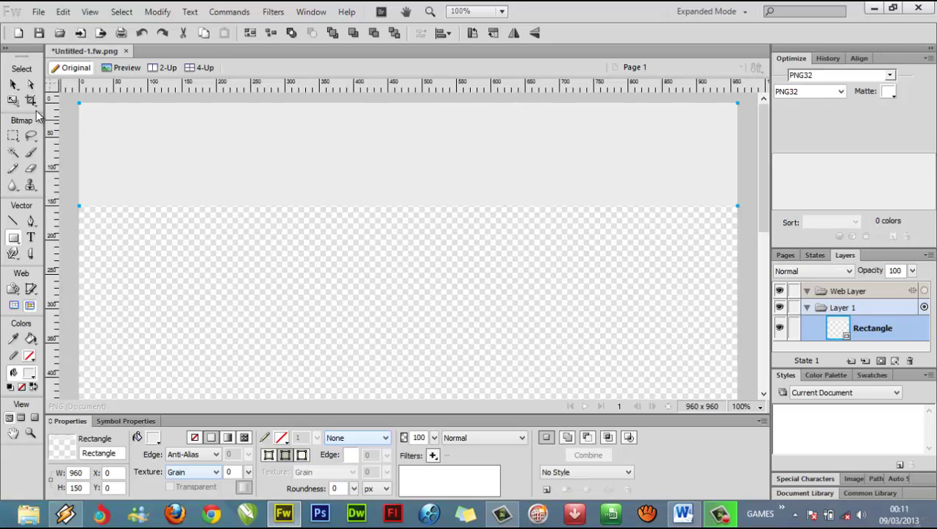
pyautogui.click(14, 84)
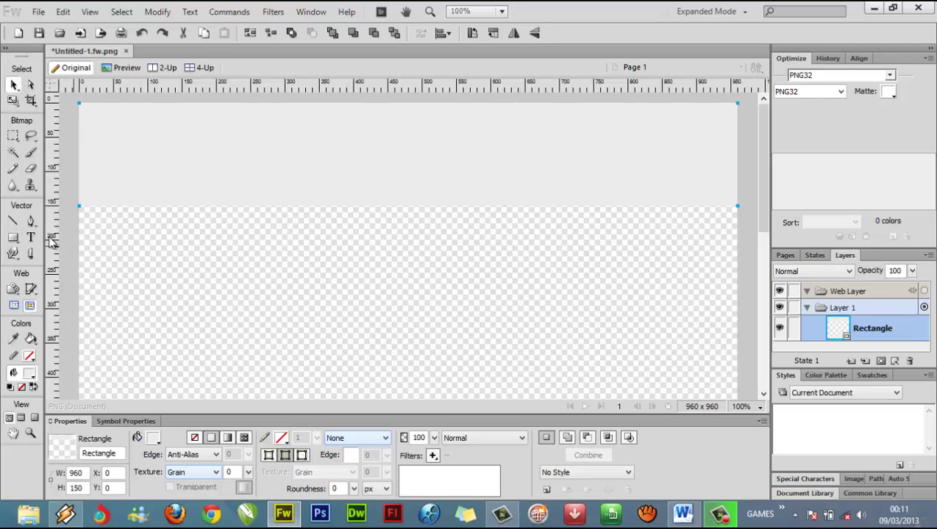
# Draw a second rectangle 960 px wide just below the header at Y 170 and set its height to 40 px
pyautogui.click(13, 237)
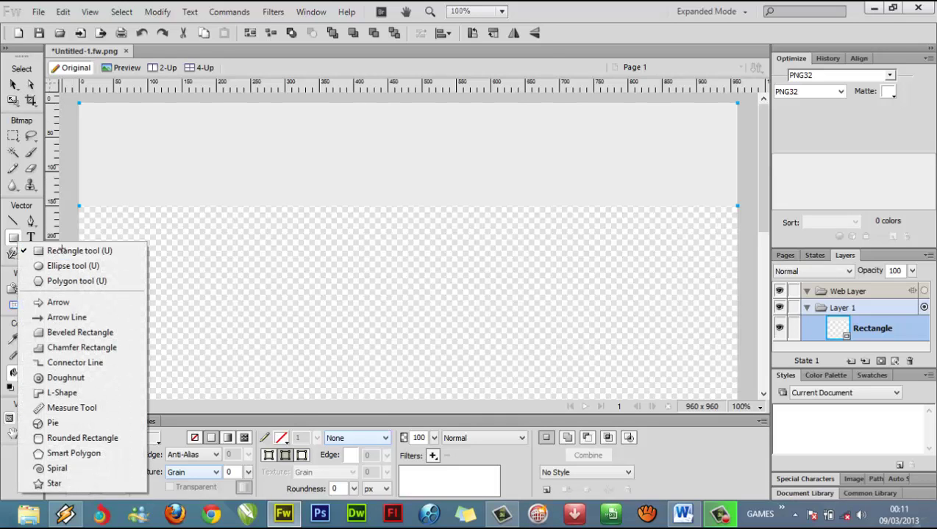
pyautogui.click(62, 250)
pyautogui.moveTo(79, 219); pyautogui.dragTo(735, 250)
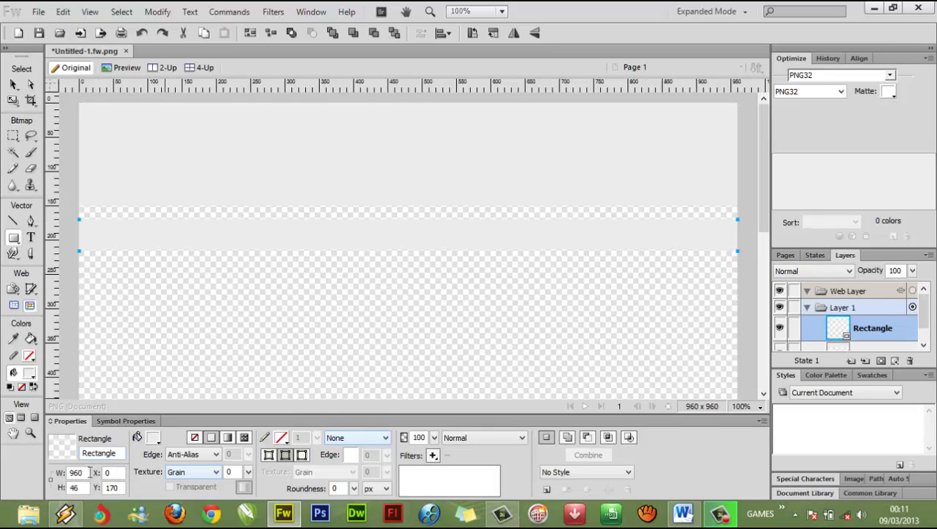
pyautogui.moveTo(90, 472); pyautogui.dragTo(59, 474)
pyautogui.write('40')
pyautogui.press('Return')
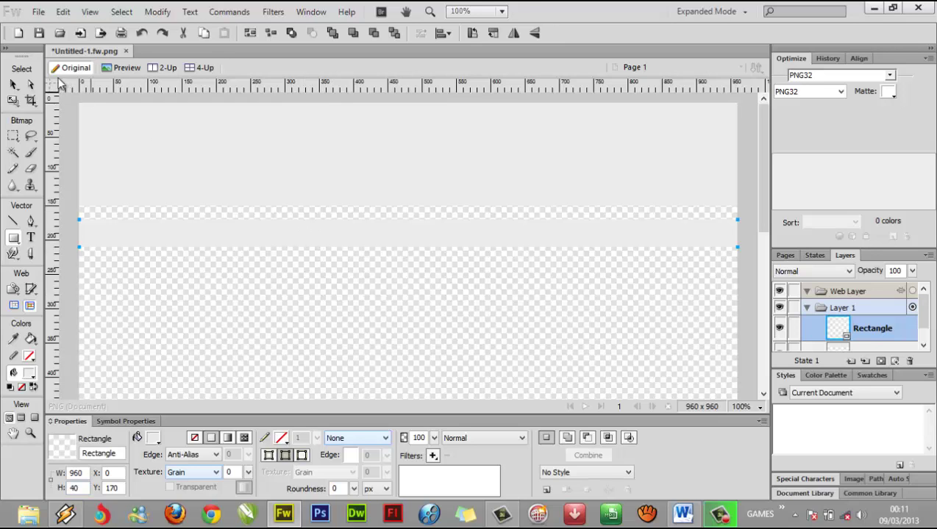
# Copy the 40 px bar below the header and paste the duplicate in the same place
pyautogui.click(13, 85)
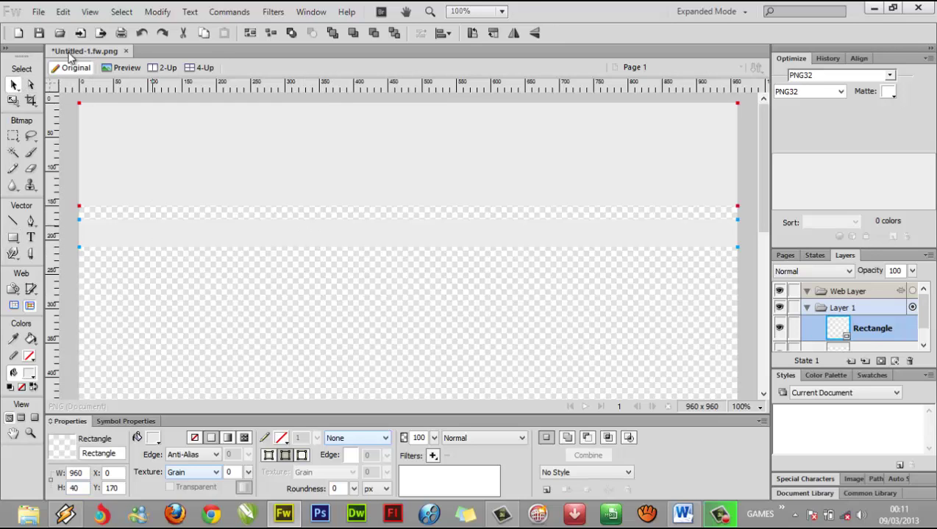
pyautogui.click(64, 12)
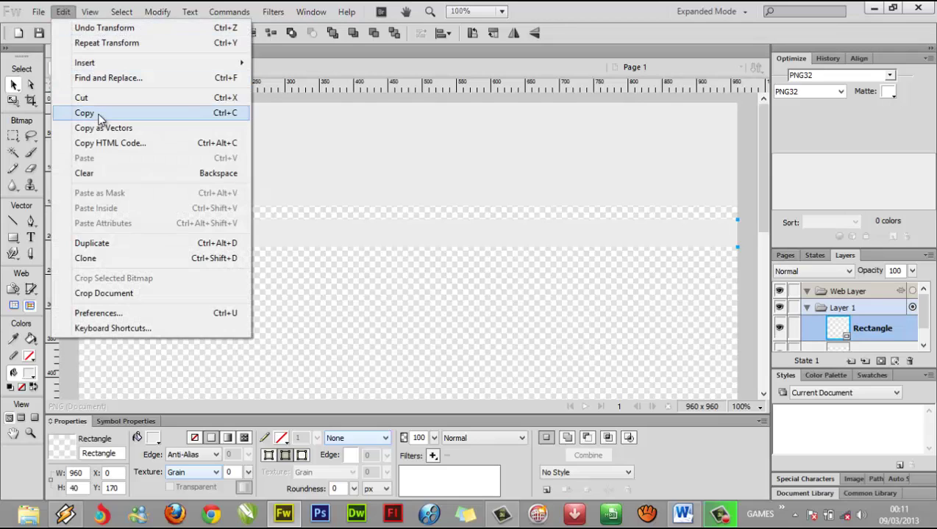
pyautogui.click(227, 120)
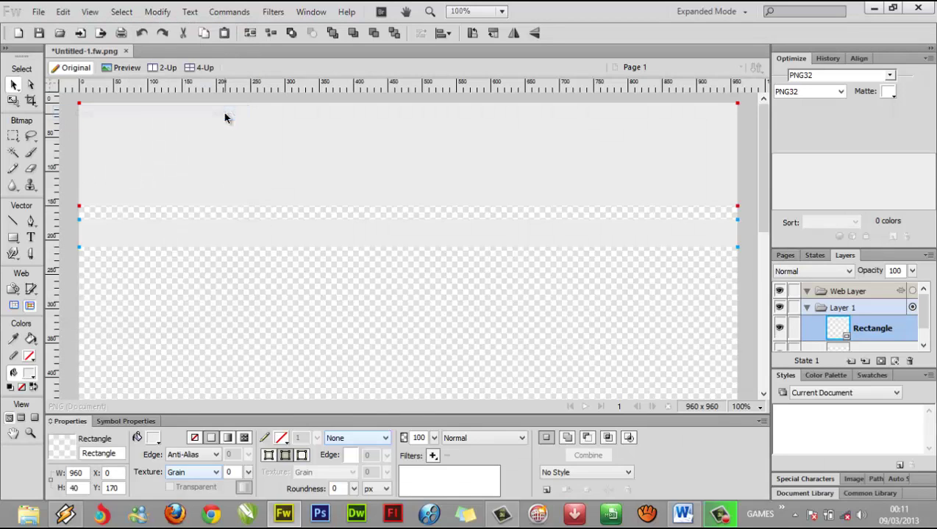
pyautogui.click(64, 13)
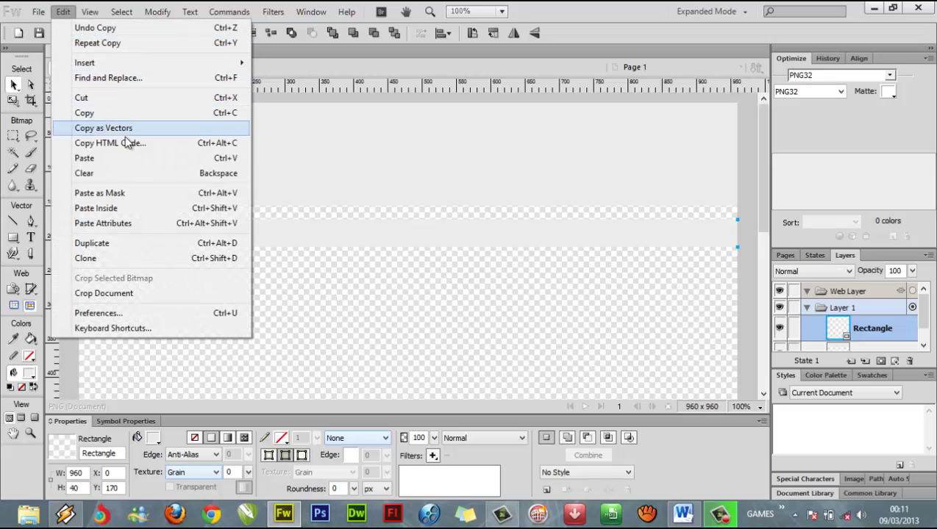
pyautogui.click(238, 159)
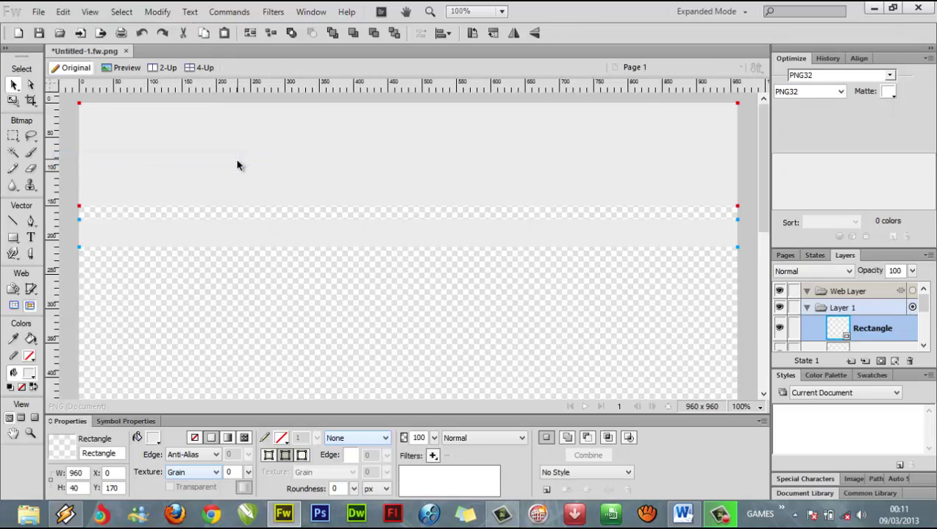
# Scale the pasted bar down to its lower half, 20 px high, and lighten its fill to about RGB 242, 242, 242
pyautogui.click(12, 102)
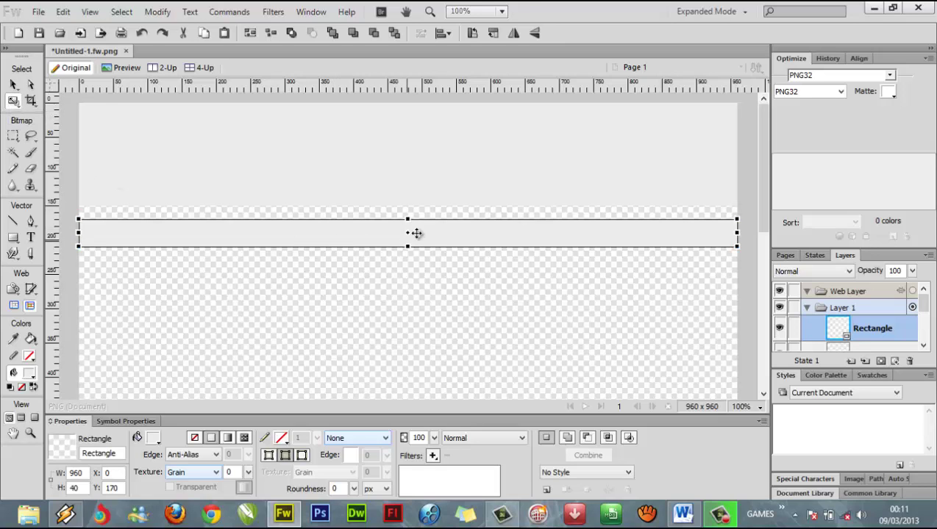
pyautogui.moveTo(409, 219); pyautogui.dragTo(409, 233)
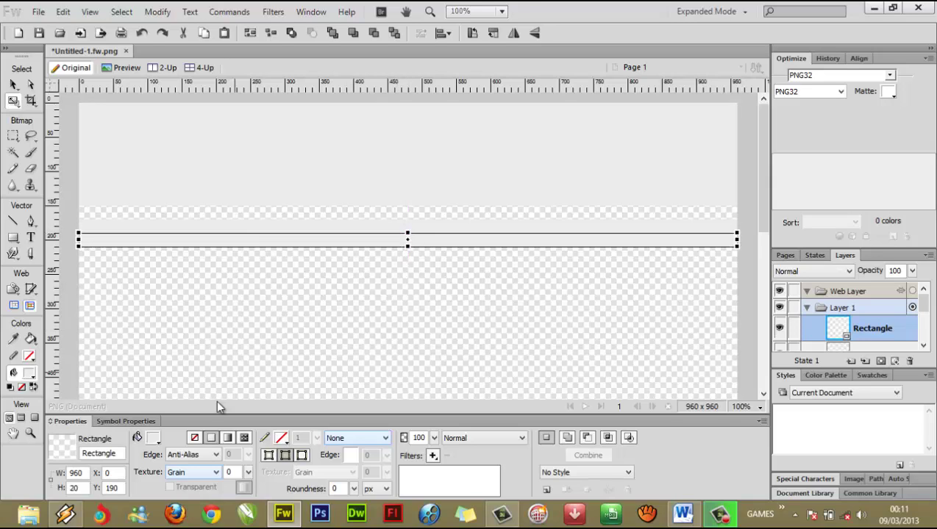
pyautogui.click(156, 440)
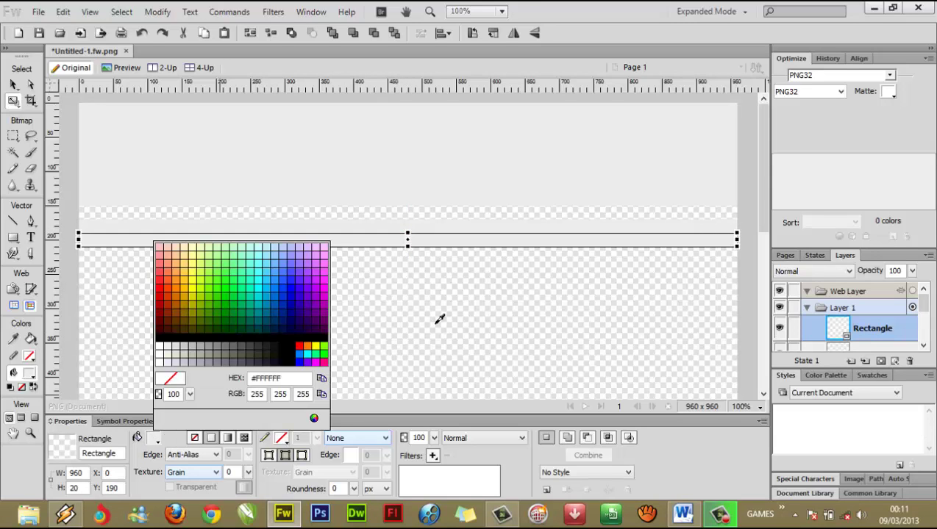
pyautogui.click(314, 419)
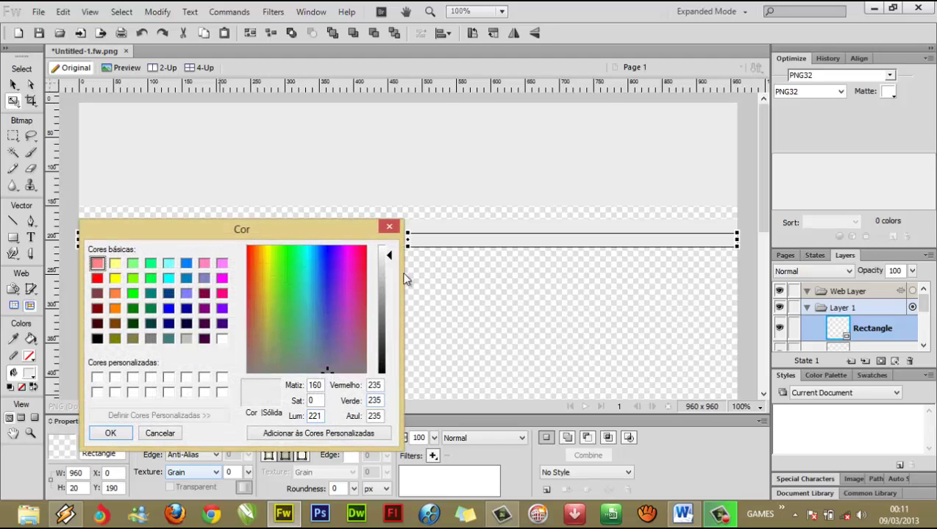
pyautogui.moveTo(390, 261); pyautogui.dragTo(392, 256)
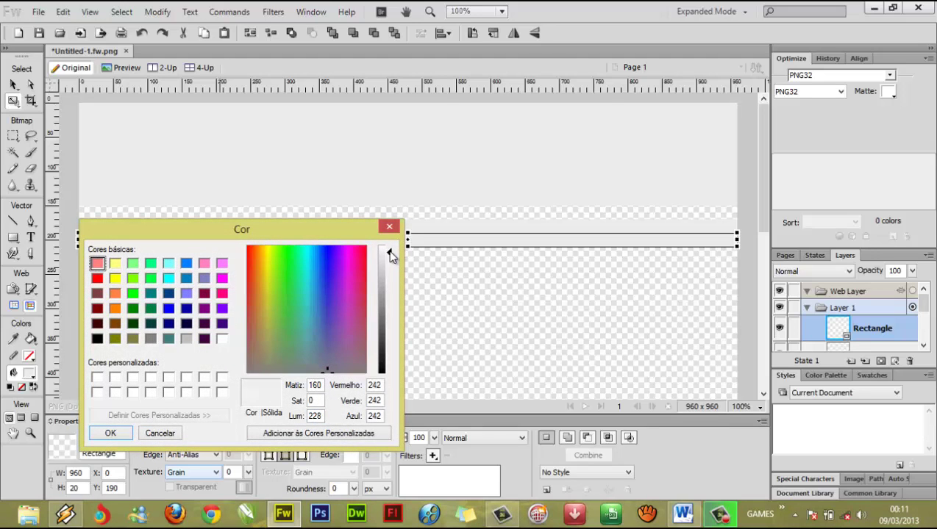
pyautogui.click(111, 433)
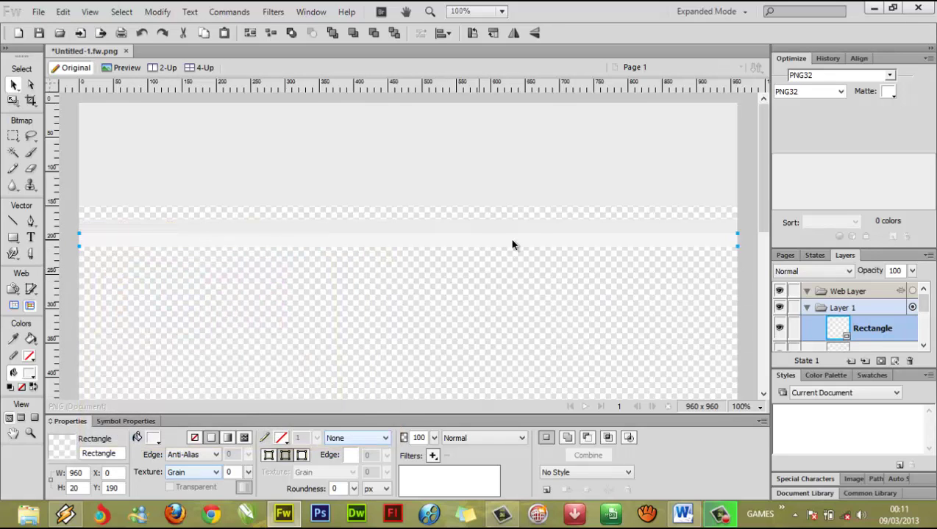
# Examine which shape each rectangle layer holds by hiding and showing the layers one at a time at 50% magnification
pyautogui.click(760, 407)
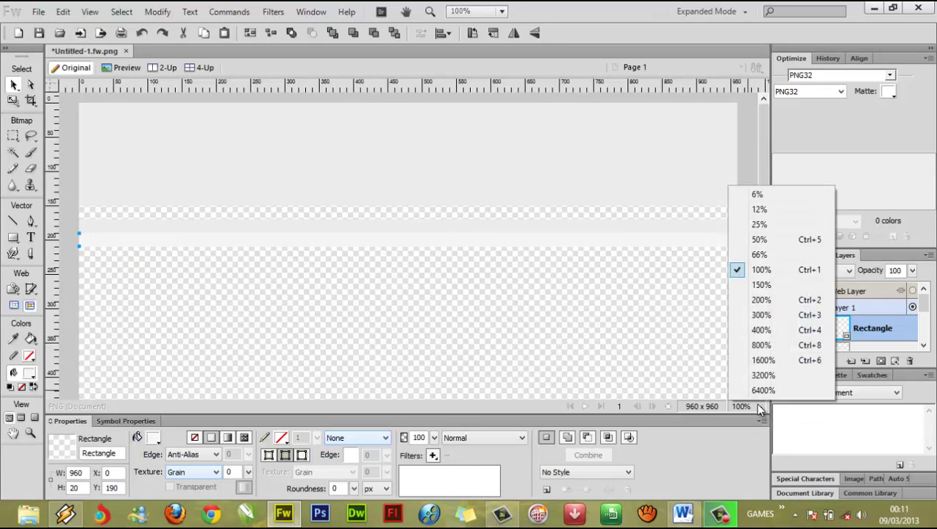
pyautogui.click(759, 240)
pyautogui.moveTo(927, 306)
pyautogui.mouseDown()
pyautogui.moveTo(922, 341)
pyautogui.moveTo(923, 320)
pyautogui.mouseUp()
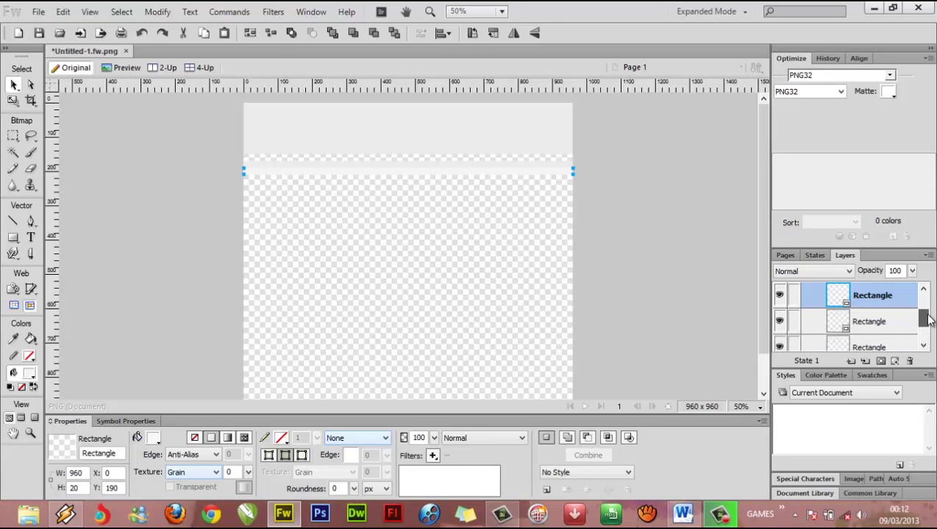
pyautogui.click(779, 295)
pyautogui.click(779, 294)
pyautogui.click(779, 321)
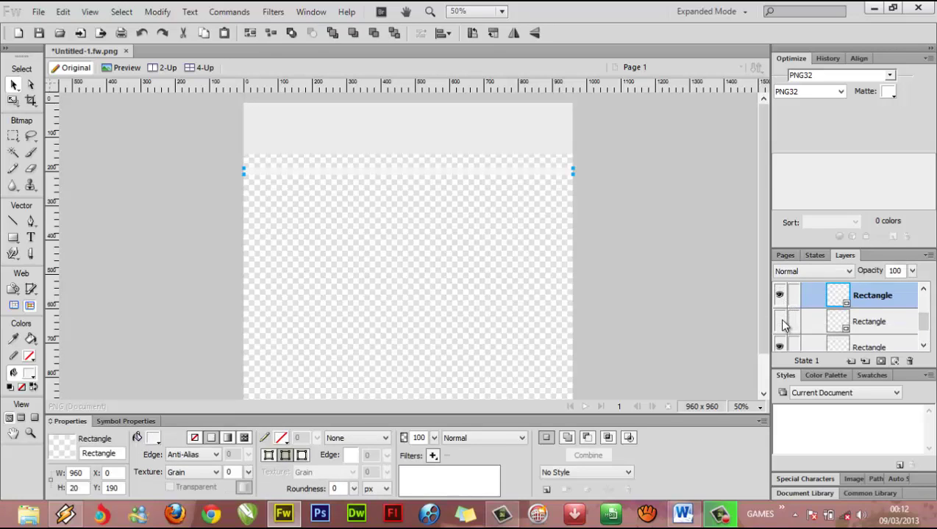
pyautogui.click(779, 321)
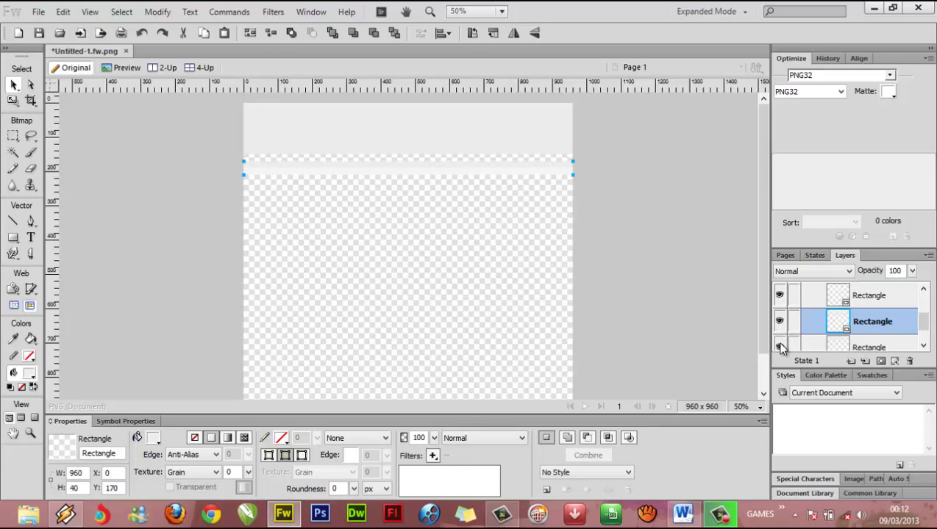
pyautogui.click(780, 347)
pyautogui.click(779, 347)
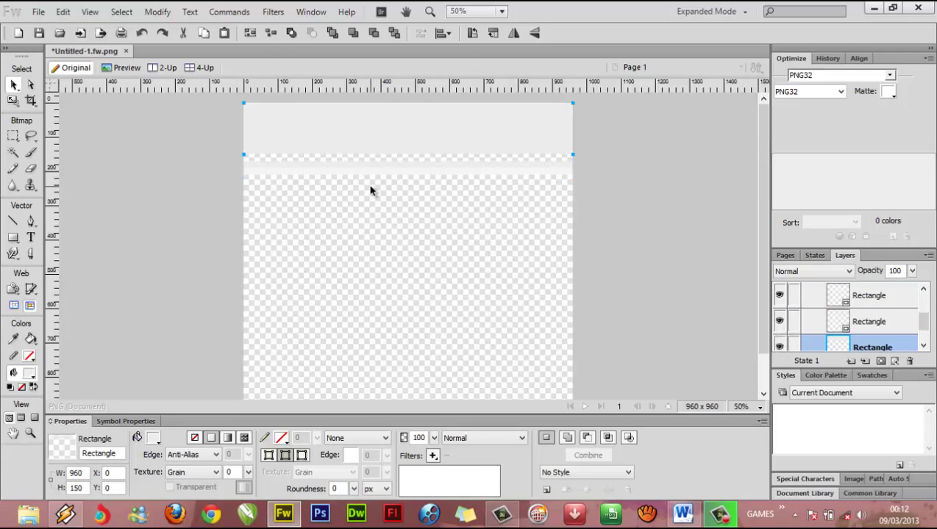
# Draw a content rectangle below the navigation bar and set its size to 900 px wide and 650 px high
pyautogui.press('u')
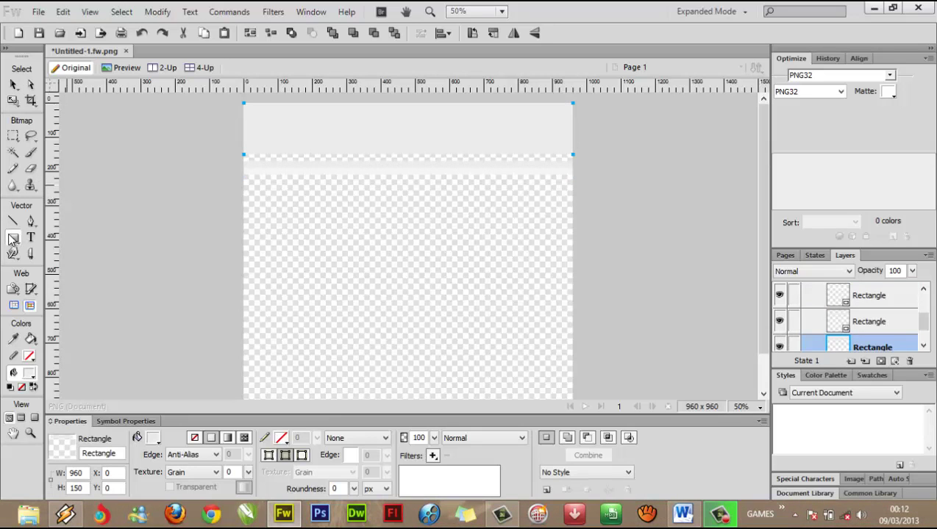
pyautogui.moveTo(250, 189); pyautogui.dragTo(553, 349)
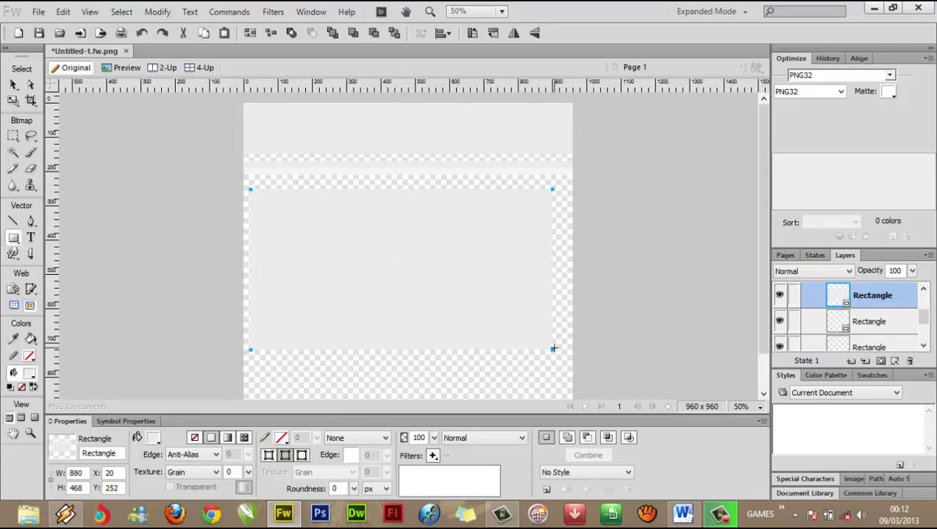
pyautogui.click(85, 473)
pyautogui.write('900')
pyautogui.press('Return')
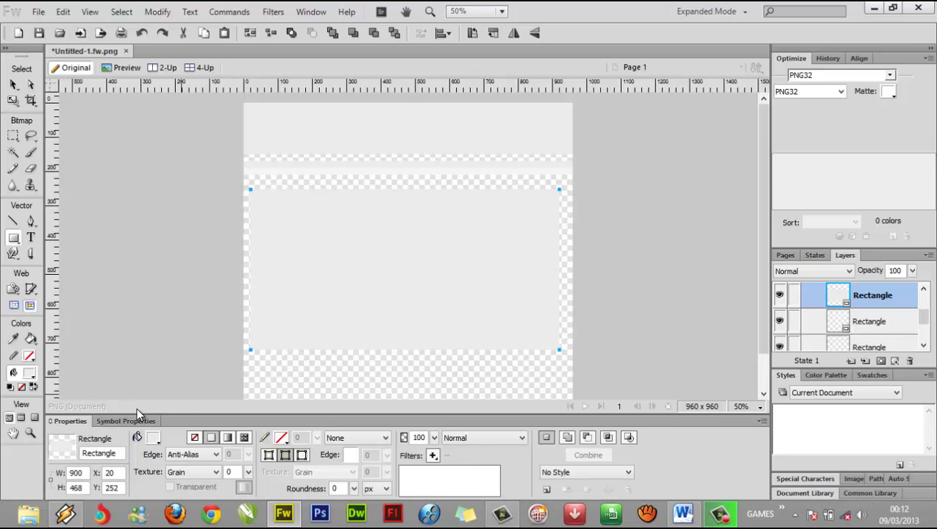
pyautogui.moveTo(86, 488); pyautogui.dragTo(48, 489)
pyautogui.press('Return')
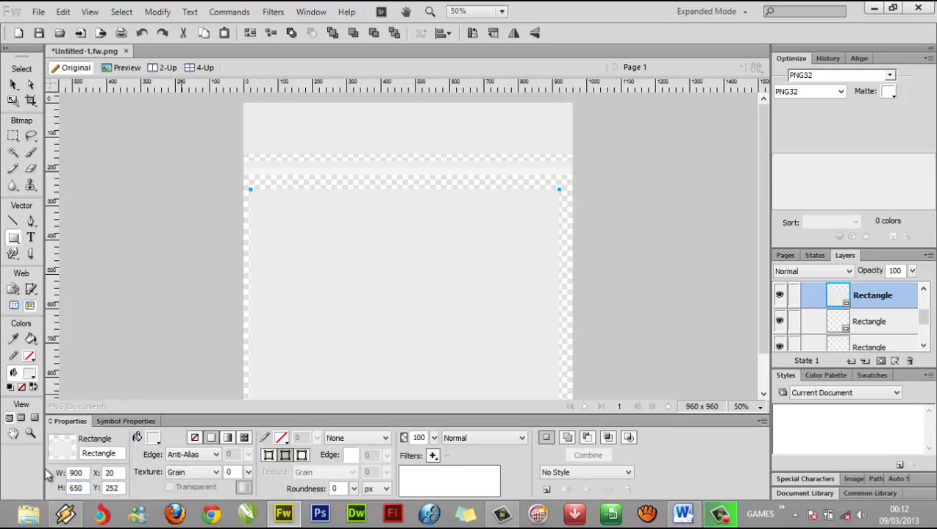
# Centre the 900 px content rectangle horizontally on the page, just below the navigation bar at X 30, Y 238
pyautogui.click(13, 85)
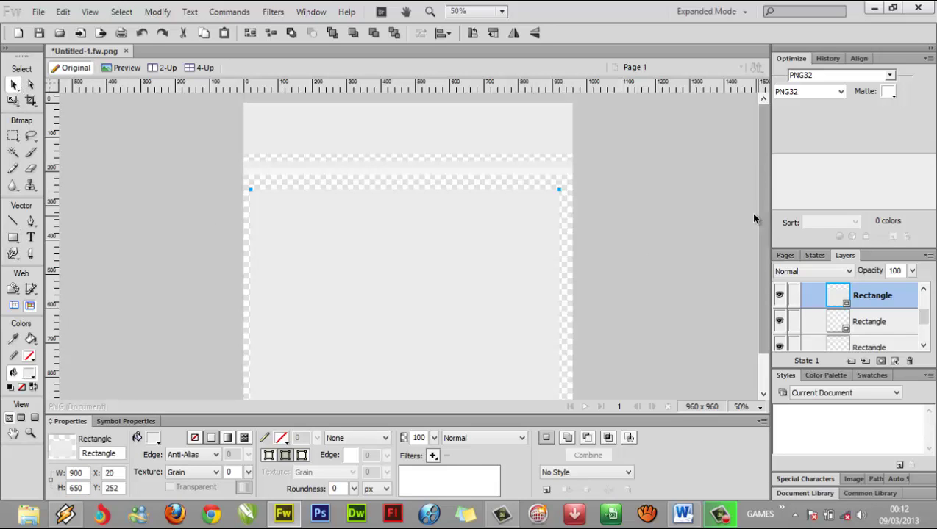
pyautogui.moveTo(763, 212); pyautogui.dragTo(764, 242)
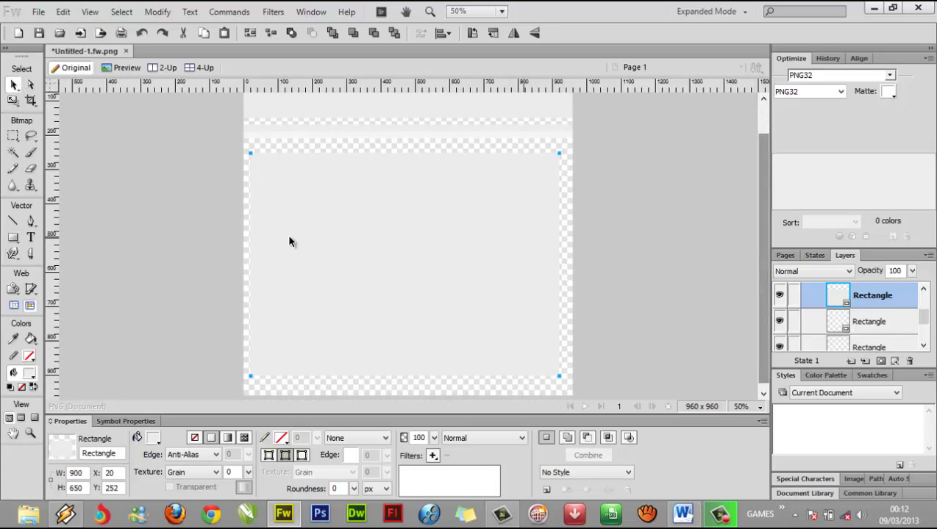
pyautogui.moveTo(312, 250); pyautogui.dragTo(316, 248)
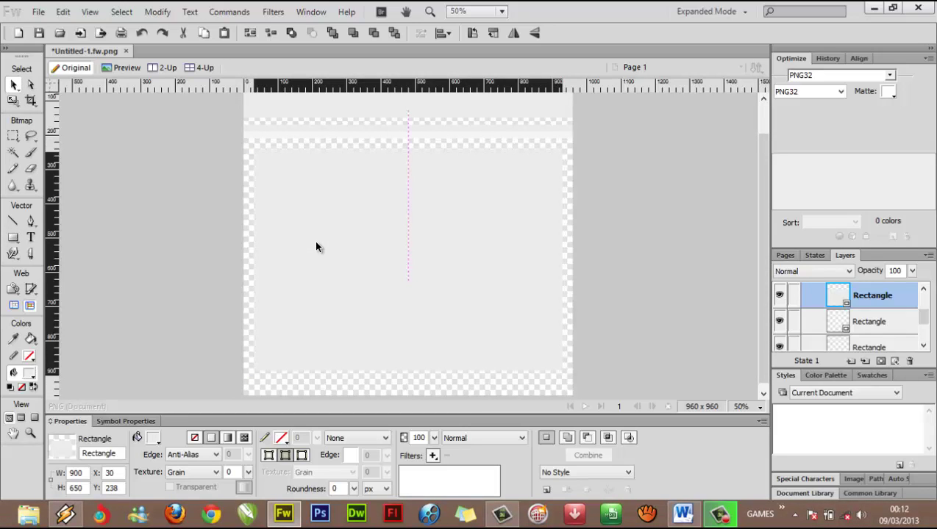
pyautogui.moveTo(316, 247); pyautogui.dragTo(316, 247)
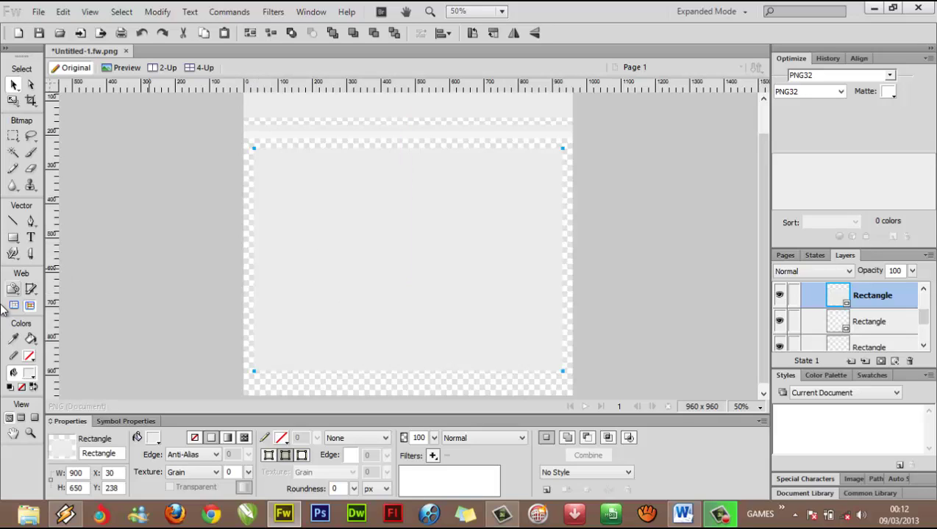
# Draw a rectangle inside the left part of the content area and set it to 460 px wide by 590 px high
pyautogui.click(13, 238)
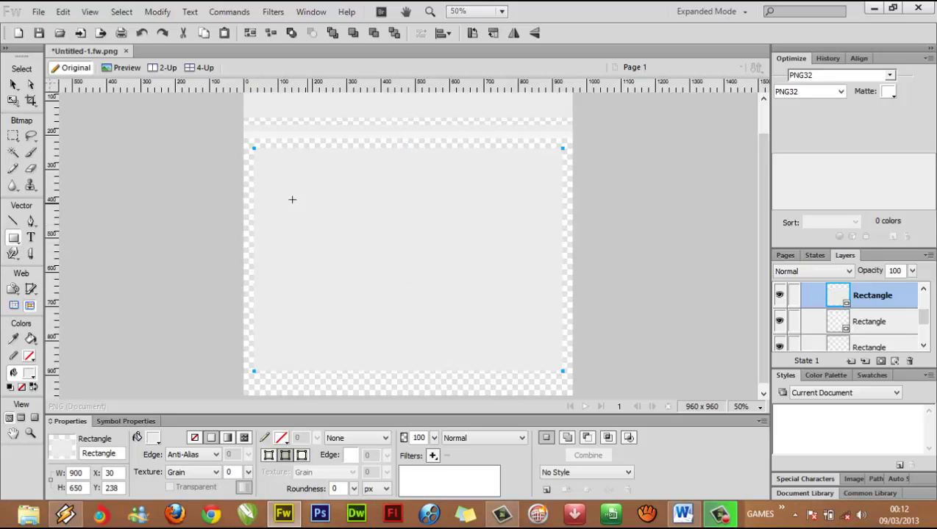
pyautogui.moveTo(269, 172); pyautogui.dragTo(366, 262)
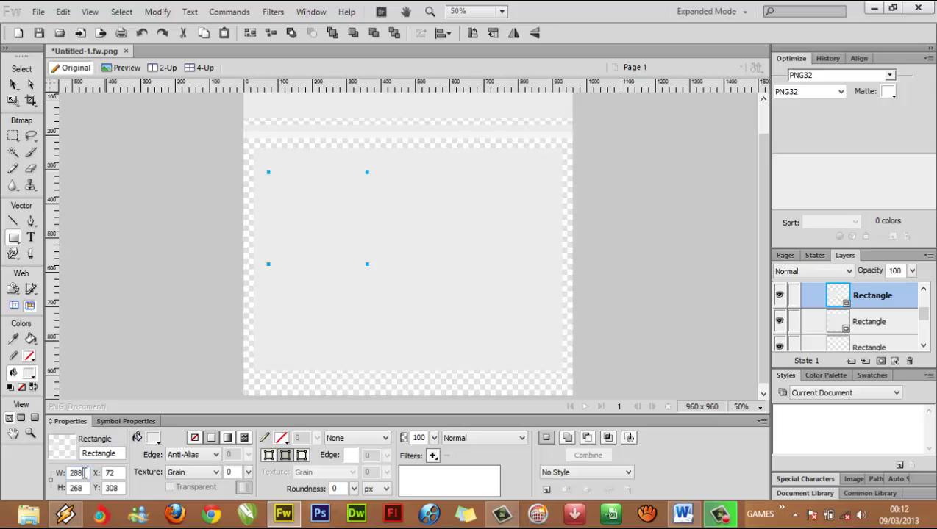
pyautogui.moveTo(84, 473); pyautogui.dragTo(42, 478)
pyautogui.press('Return')
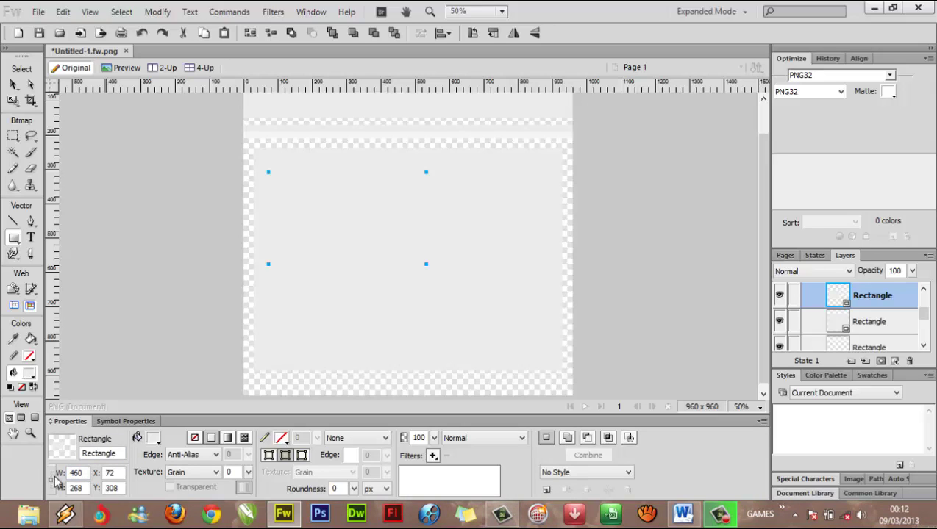
pyautogui.moveTo(85, 488); pyautogui.dragTo(11, 461)
pyautogui.write('590')
pyautogui.press('Return')
# Fill the 460 px main content box with white (#FFFFFF) and move it up to Y 268 within the content area
pyautogui.click(153, 438)
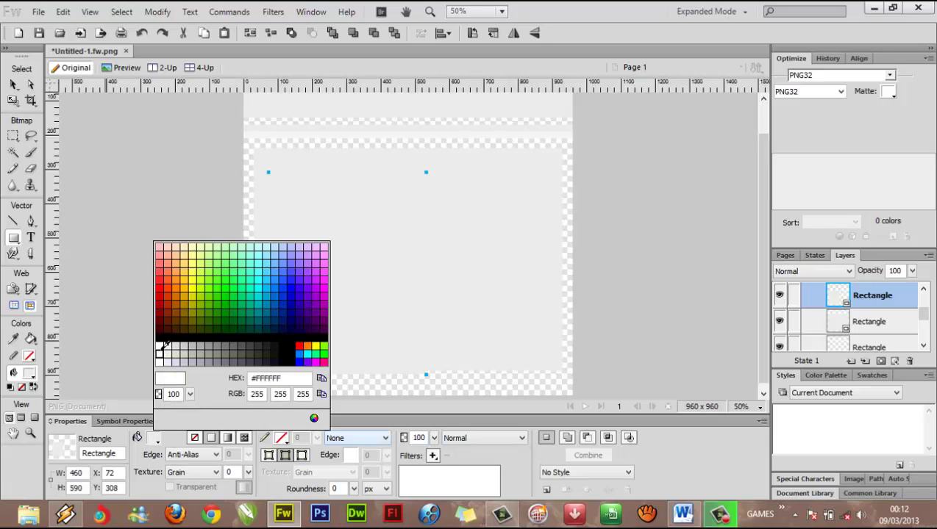
pyautogui.click(161, 344)
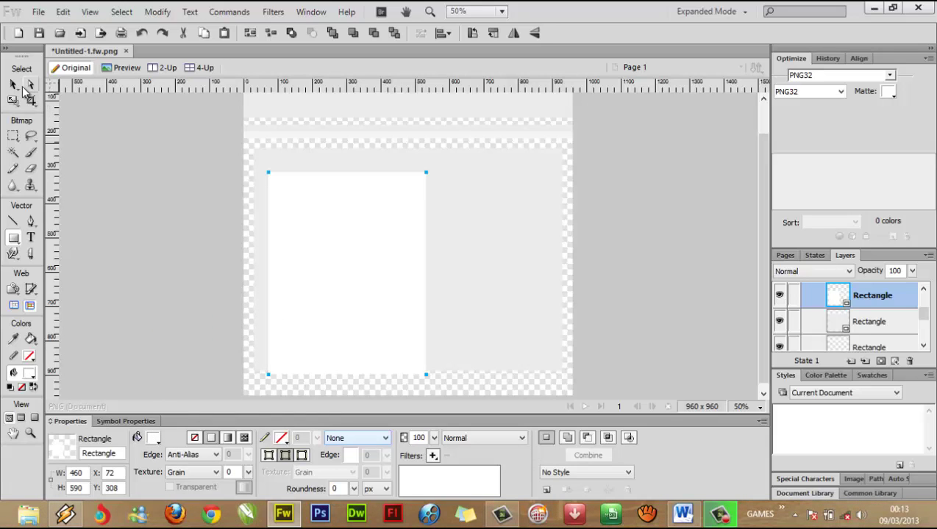
pyautogui.click(15, 85)
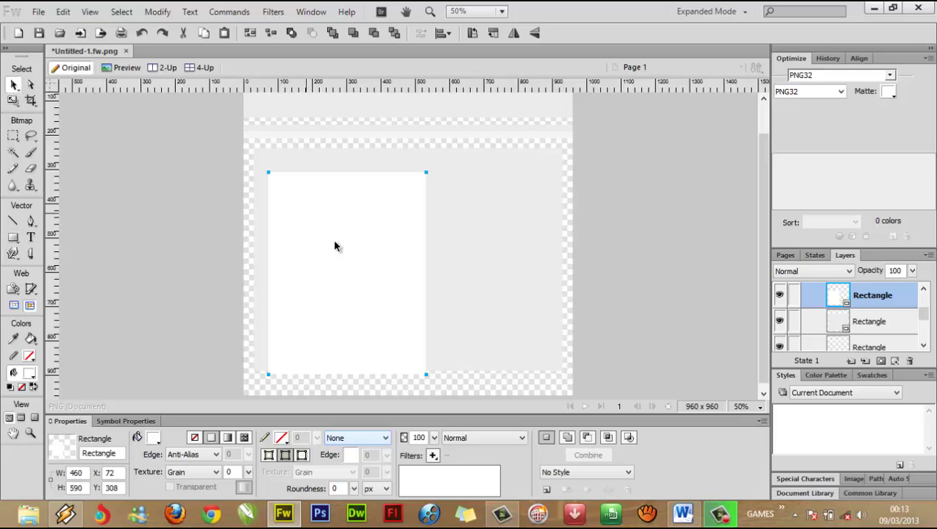
pyautogui.moveTo(335, 283); pyautogui.dragTo(333, 266)
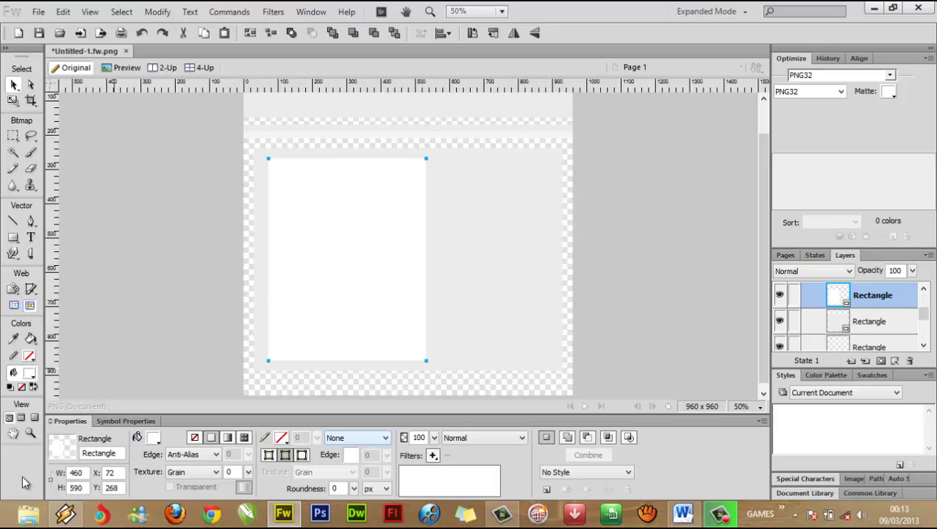
# Draw a white sidebar box 280 px wide by 220 px high beside the main box and place it at X 612, Y 268
pyautogui.click(14, 239)
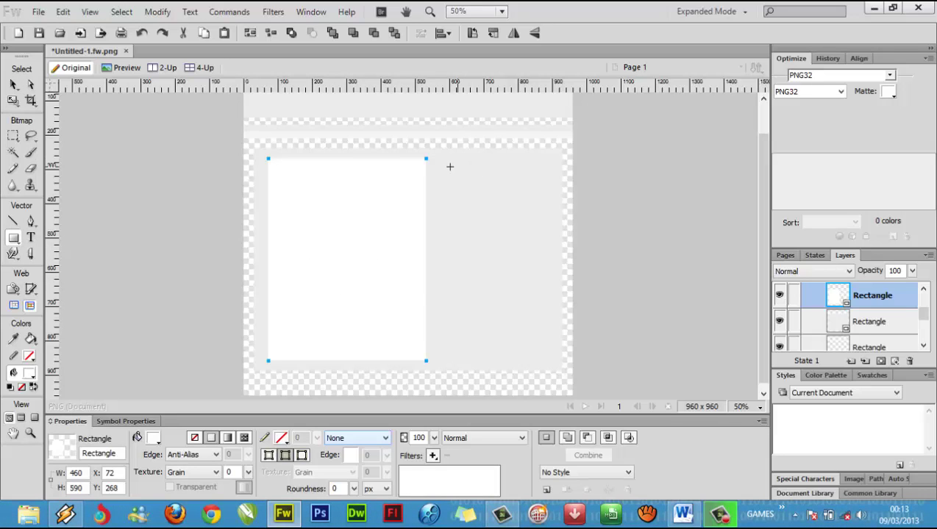
pyautogui.moveTo(441, 165); pyautogui.dragTo(547, 228)
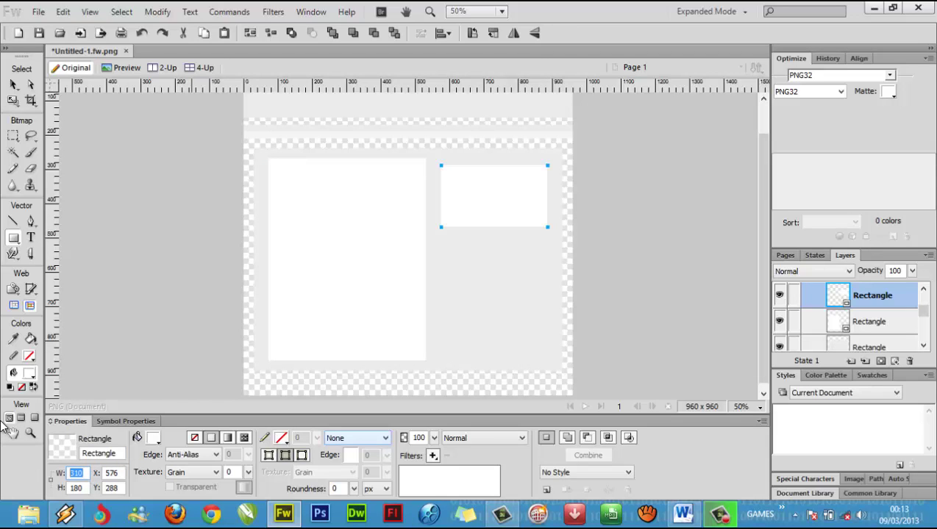
pyautogui.write('280')
pyautogui.press('Return')
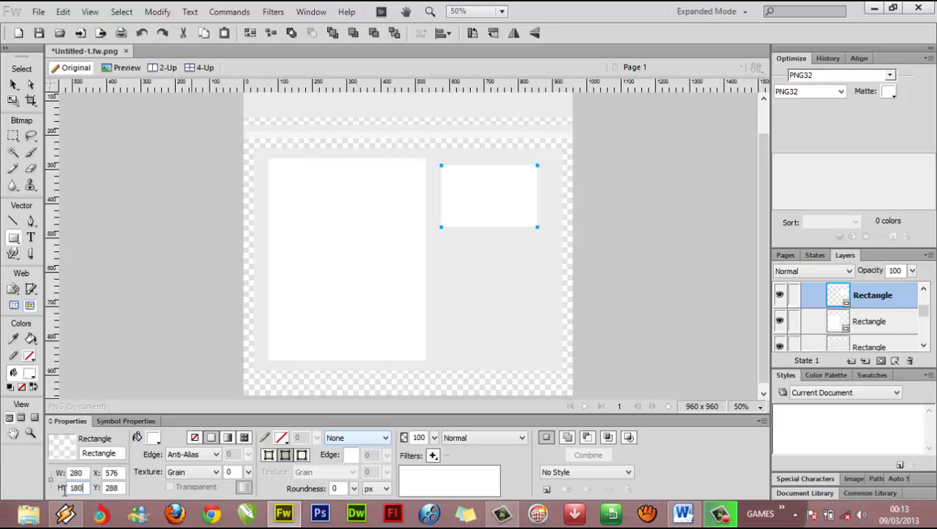
pyautogui.doubleClick(76, 488)
pyautogui.press('Return')
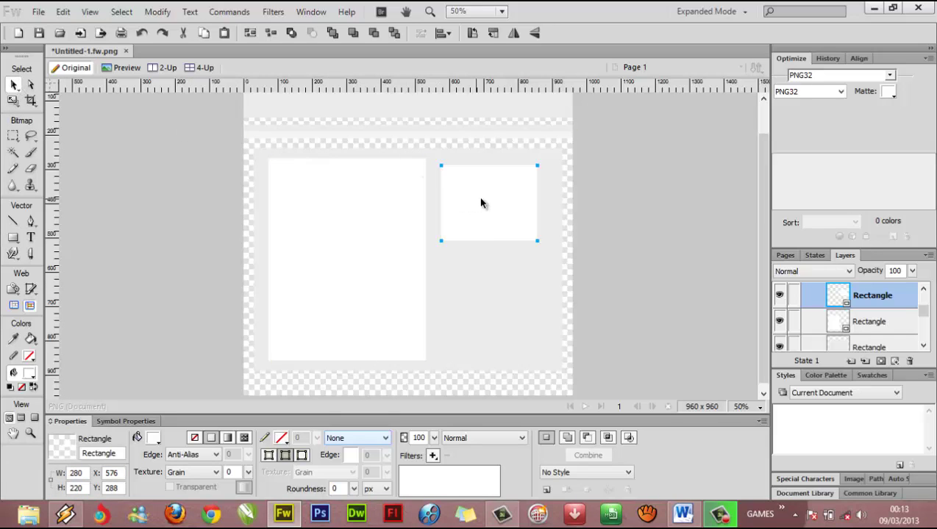
pyautogui.moveTo(479, 204); pyautogui.dragTo(491, 197)
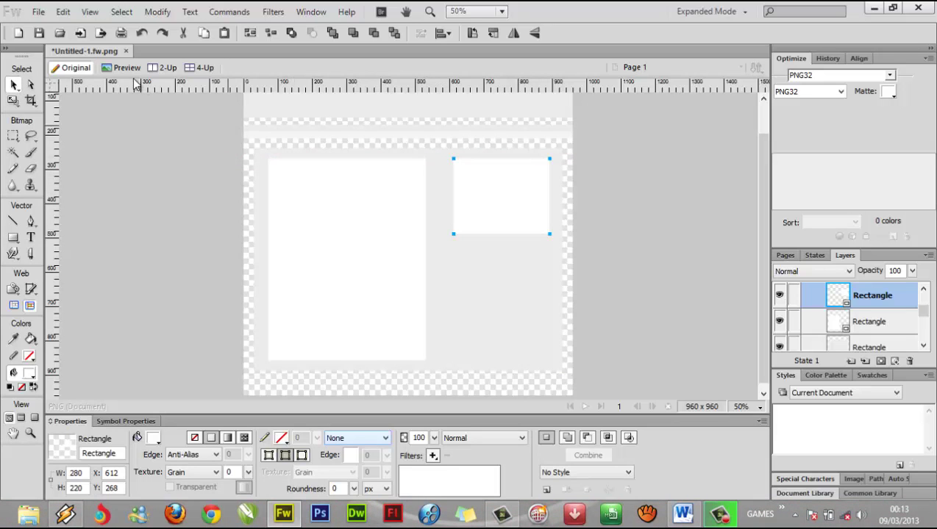
# Copy and paste the sidebar box, and move the duplicate straight below the original to Y 504
pyautogui.click(64, 13)
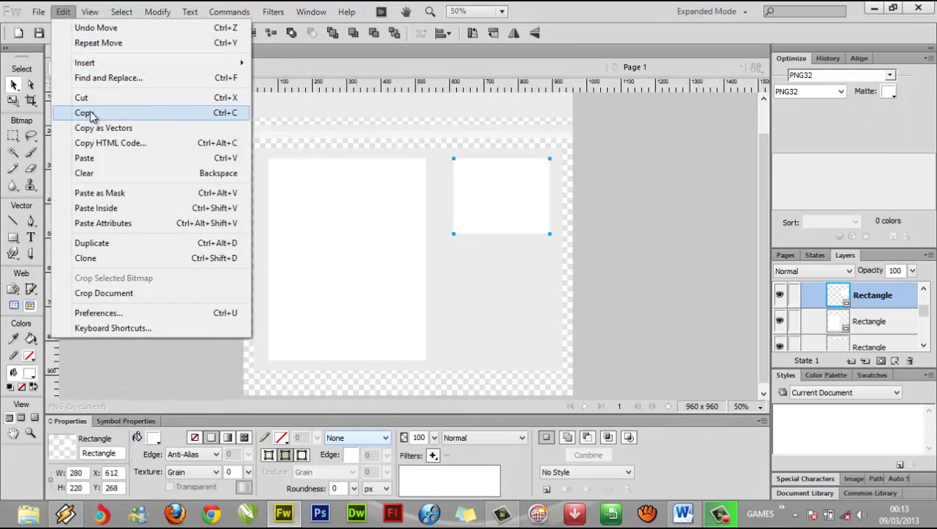
pyautogui.click(240, 115)
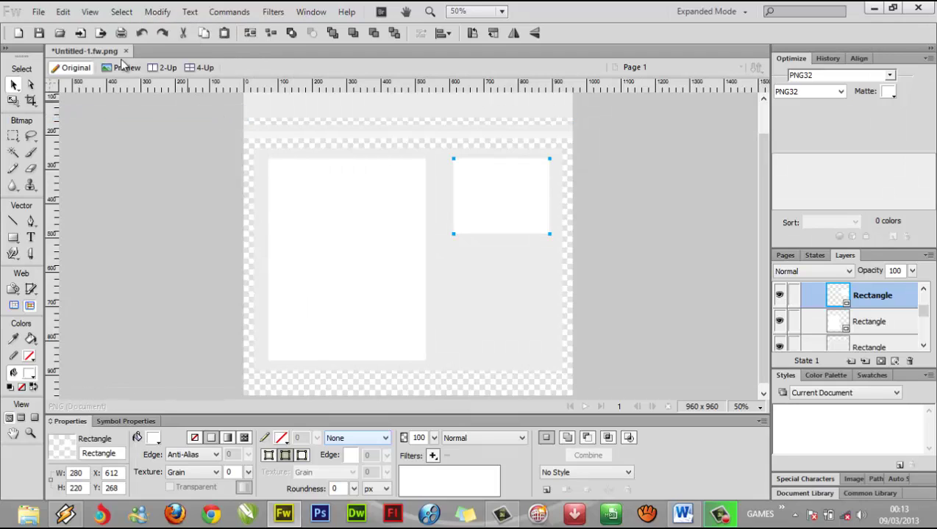
pyautogui.click(63, 11)
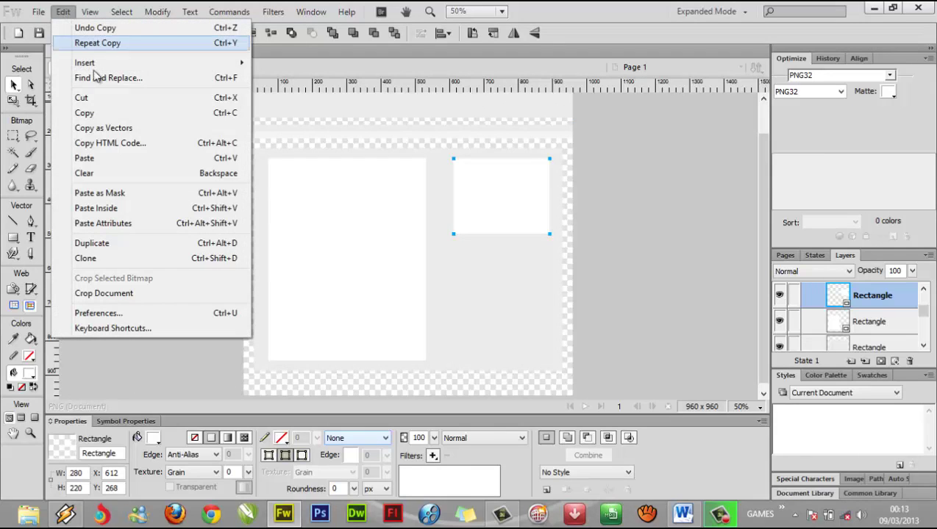
pyautogui.click(244, 166)
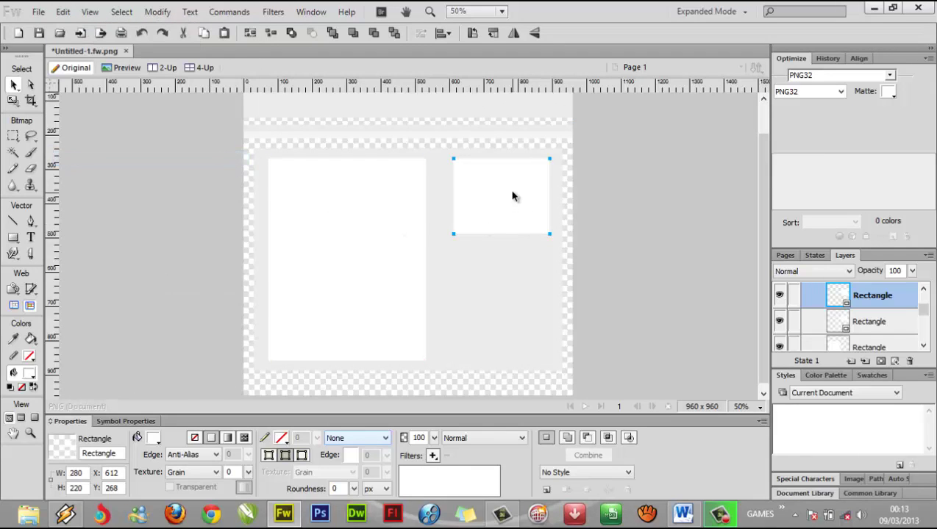
pyautogui.moveTo(512, 195); pyautogui.dragTo(515, 278)
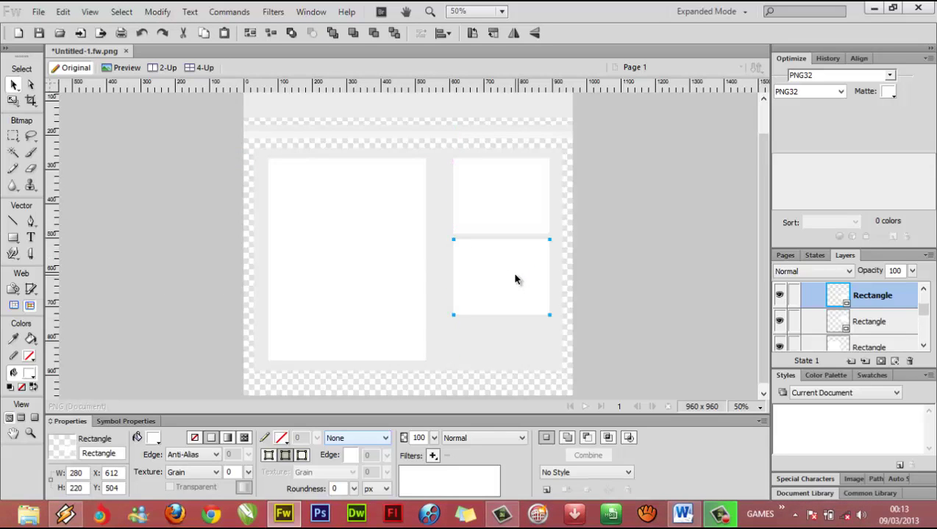
# Draw a third sidebar box 280 by 110 px and align it with the sidebar's left edge and the main box's bottom at X 612, Y 748
pyautogui.click(13, 239)
pyautogui.moveTo(445, 327); pyautogui.dragTo(539, 360)
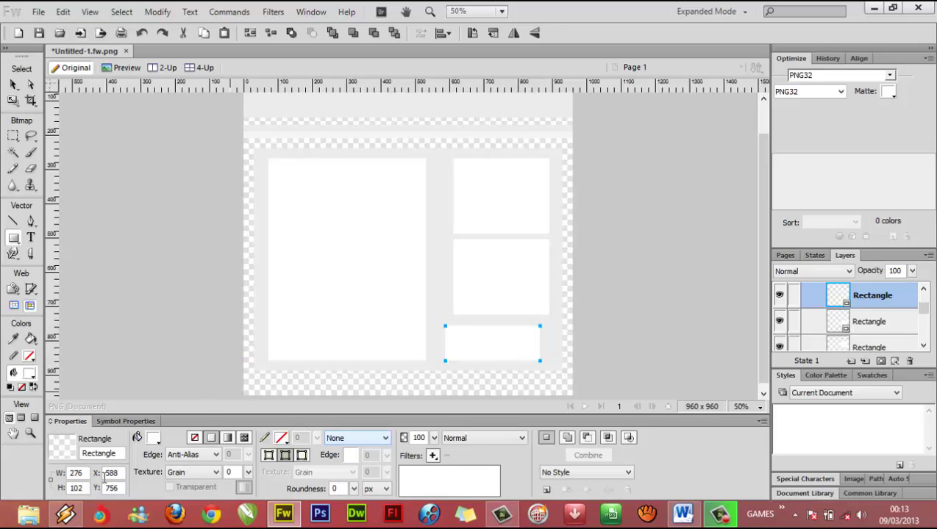
pyautogui.moveTo(85, 477); pyautogui.dragTo(50, 482)
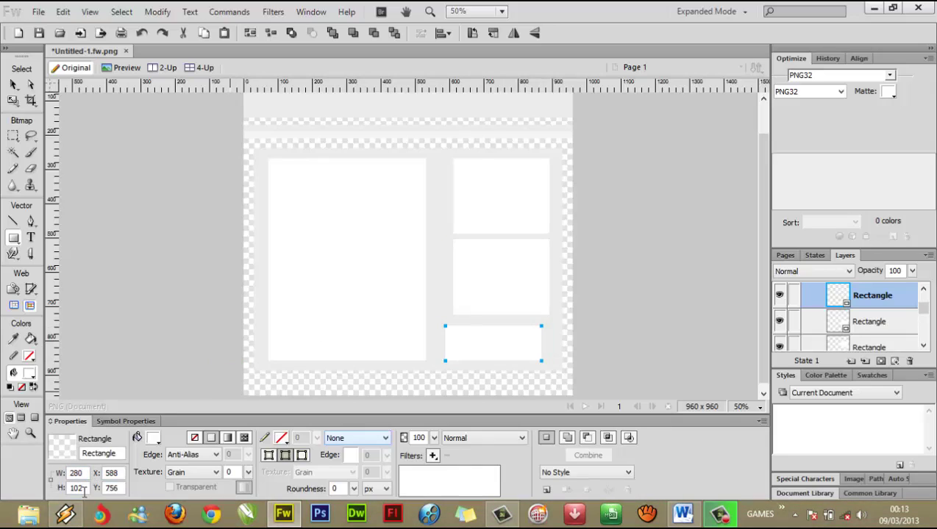
pyautogui.moveTo(85, 488); pyautogui.dragTo(51, 497)
pyautogui.write('110')
pyautogui.press('Return')
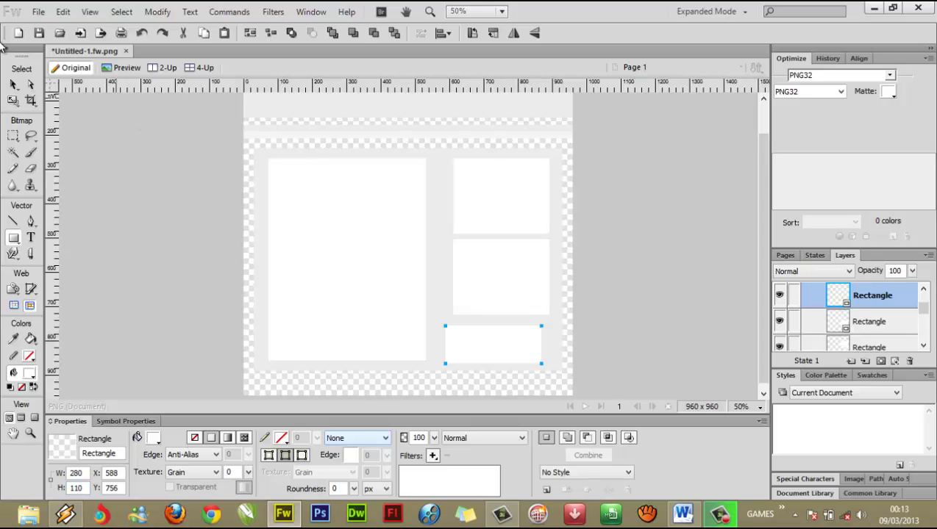
pyautogui.click(11, 86)
pyautogui.moveTo(498, 352); pyautogui.dragTo(500, 345)
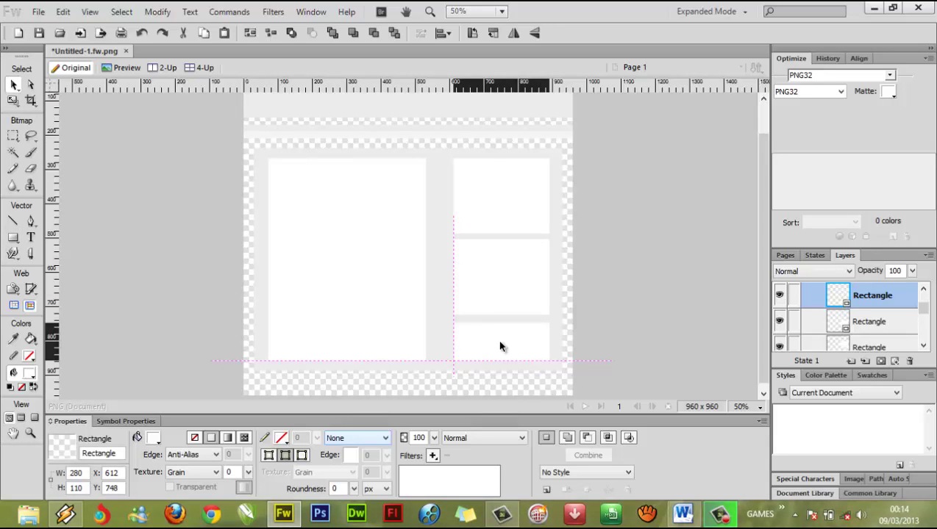
# Nudge the middle sidebar box down to Y 510 to even out the gaps between the three boxes
pyautogui.click(519, 294)
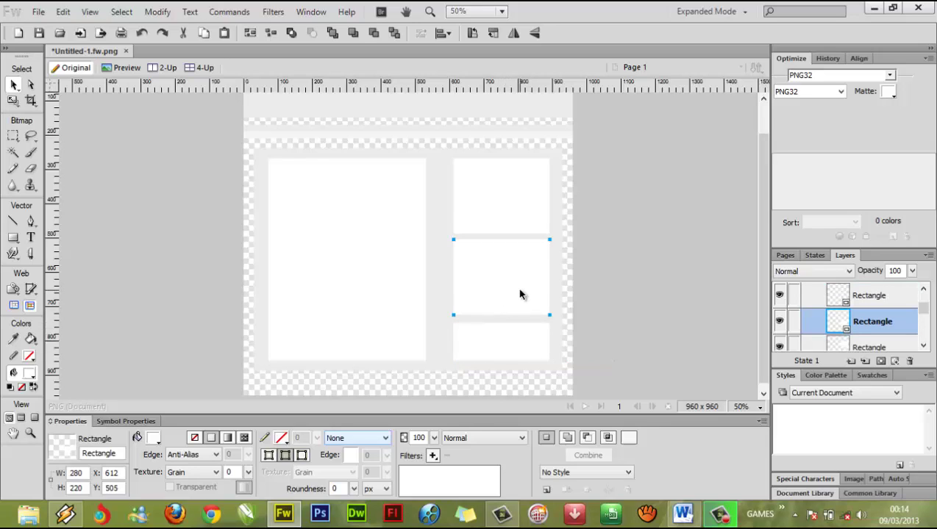
pyautogui.press('Down')
pyautogui.press('Down')
pyautogui.press('Down')
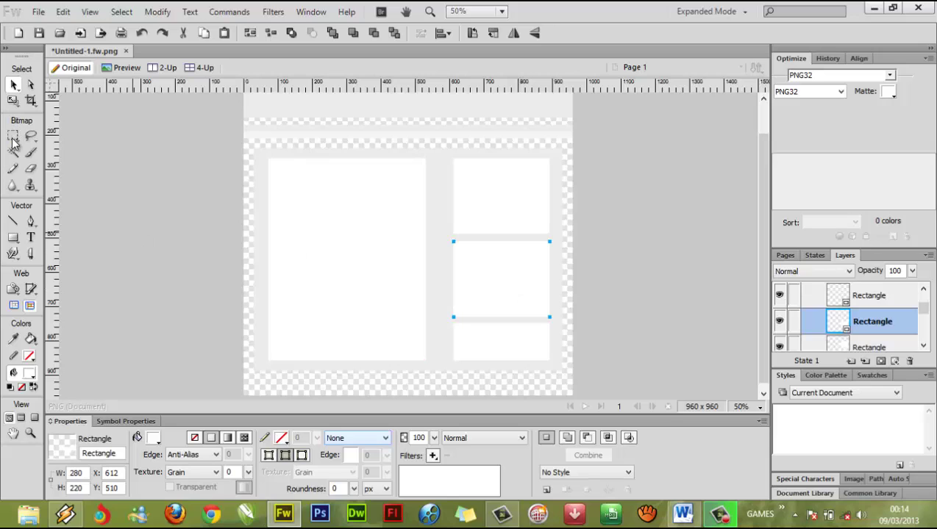
# Draw a footer rectangle 960 by 60 px along the page bottom at Y 900 and fill it with the content area's light grey
pyautogui.click(16, 242)
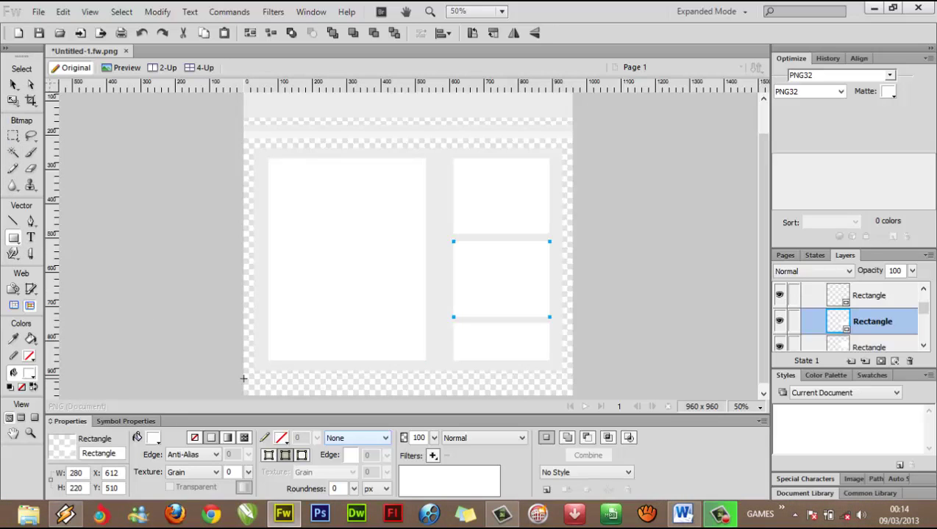
pyautogui.moveTo(244, 378); pyautogui.dragTo(573, 397)
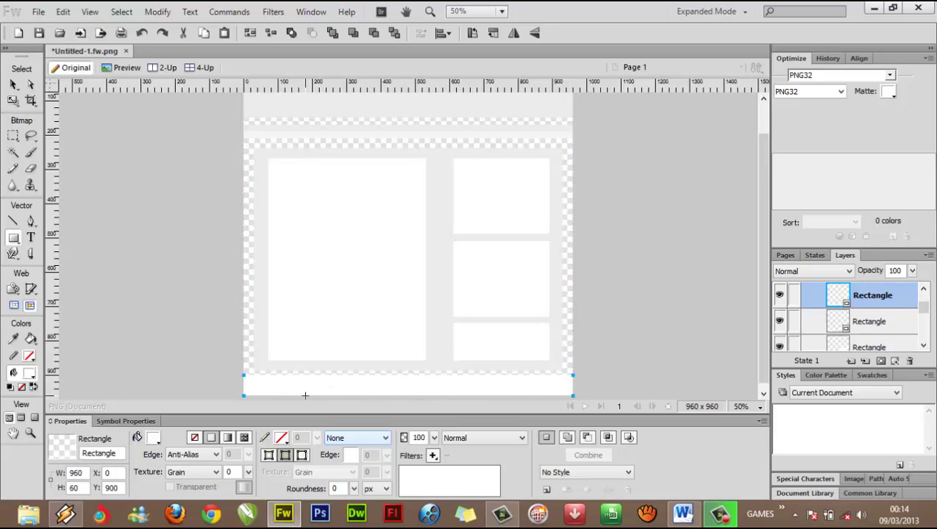
pyautogui.click(153, 439)
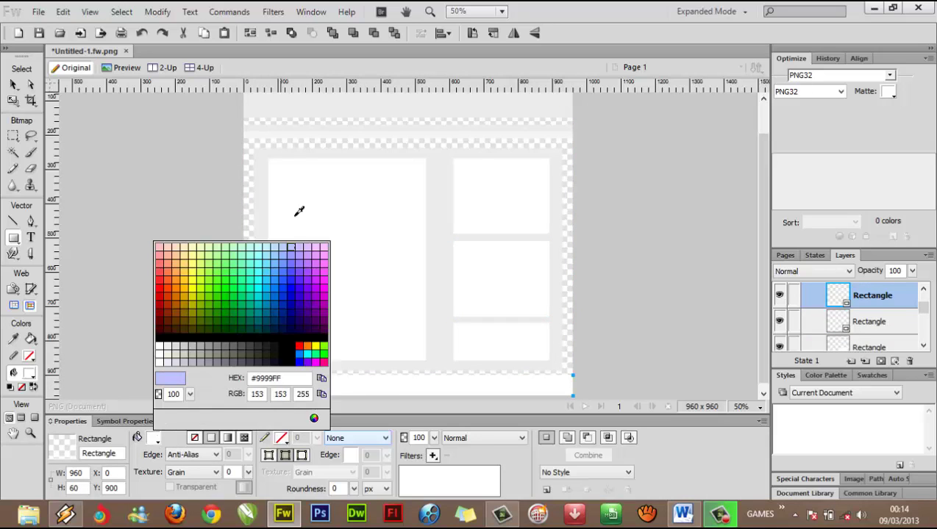
pyautogui.click(260, 159)
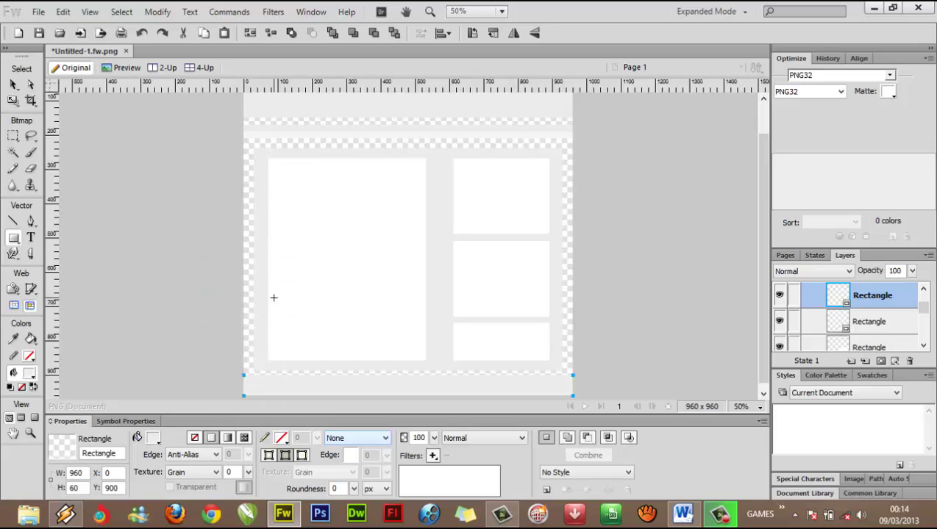
pyautogui.doubleClick(77, 473)
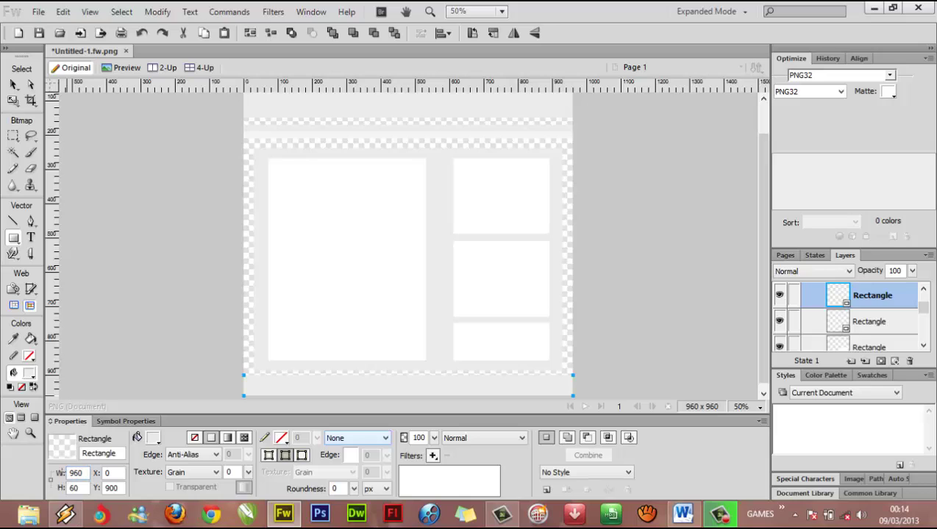
pyautogui.press('Return')
pyautogui.click(13, 84)
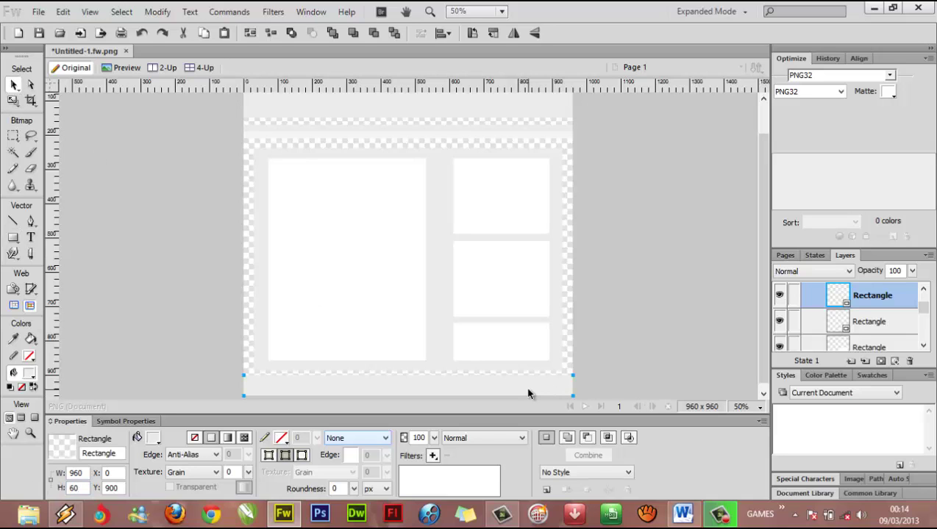
# Copy and paste the header rectangle, and shrink the duplicate from its top edge to a 78 px high band at Y 72
pyautogui.click(759, 407)
pyautogui.click(759, 224)
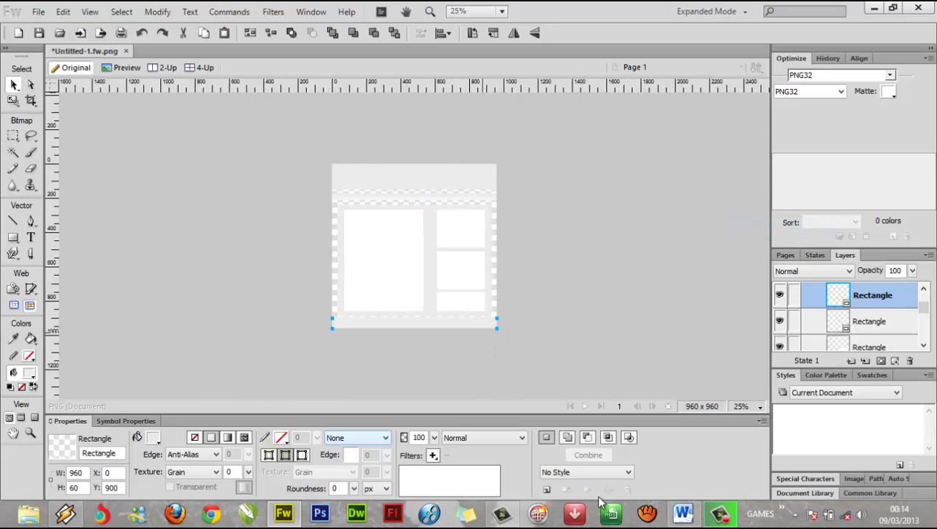
pyautogui.hotkey('ctrl', '0')
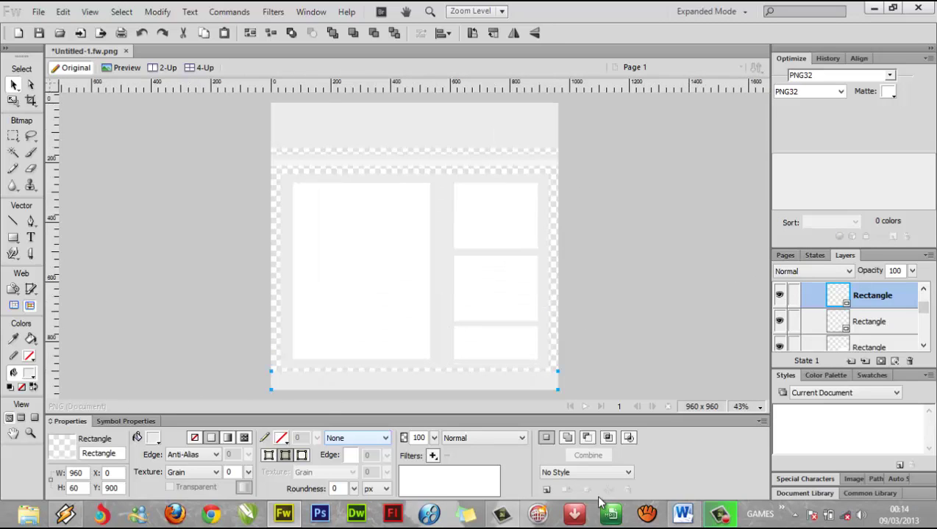
pyautogui.click(408, 125)
pyautogui.click(63, 12)
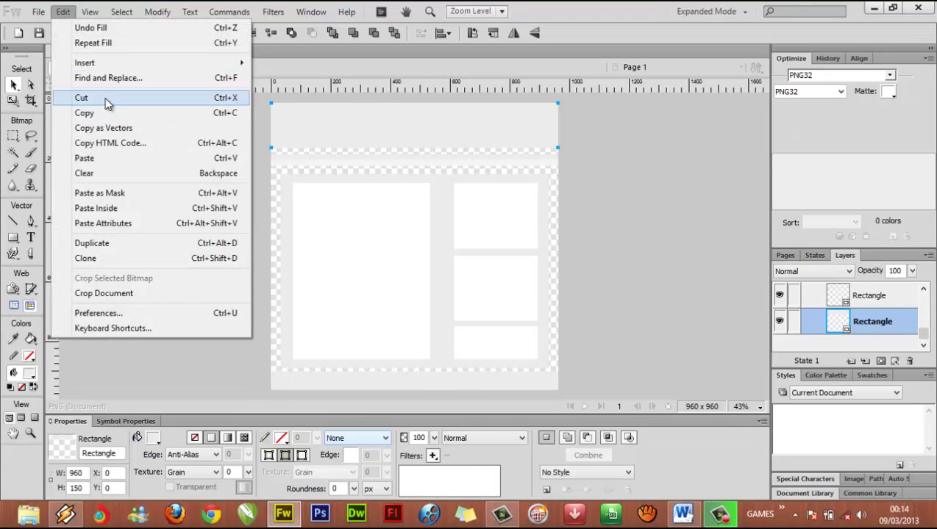
pyautogui.click(245, 116)
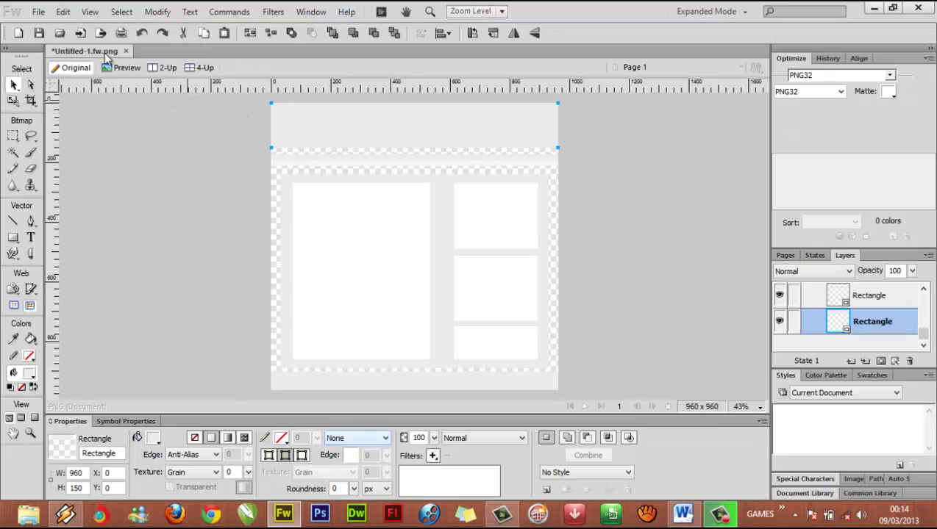
pyautogui.click(69, 13)
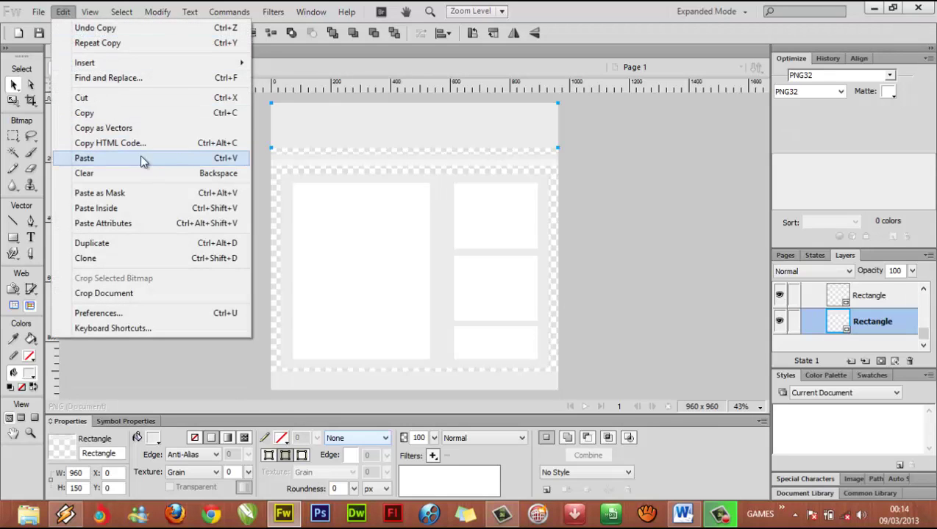
pyautogui.click(237, 162)
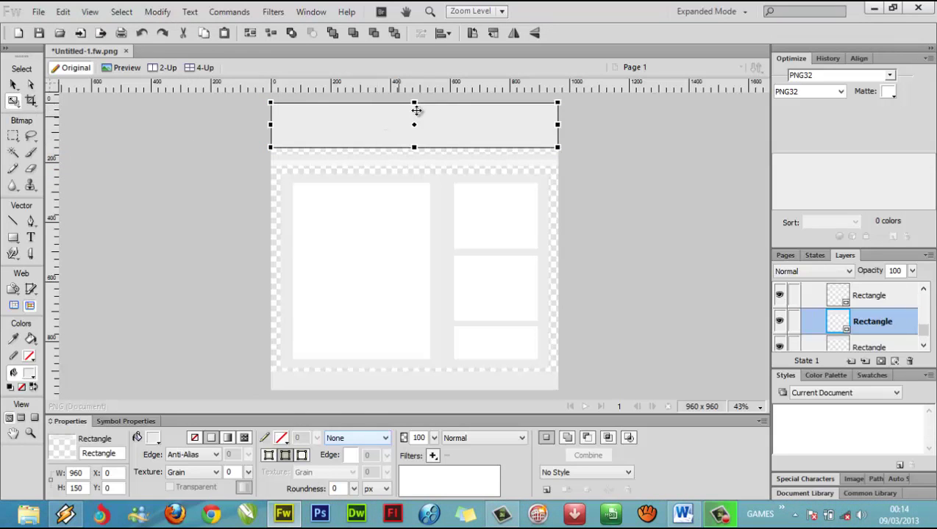
pyautogui.moveTo(414, 103); pyautogui.dragTo(414, 126)
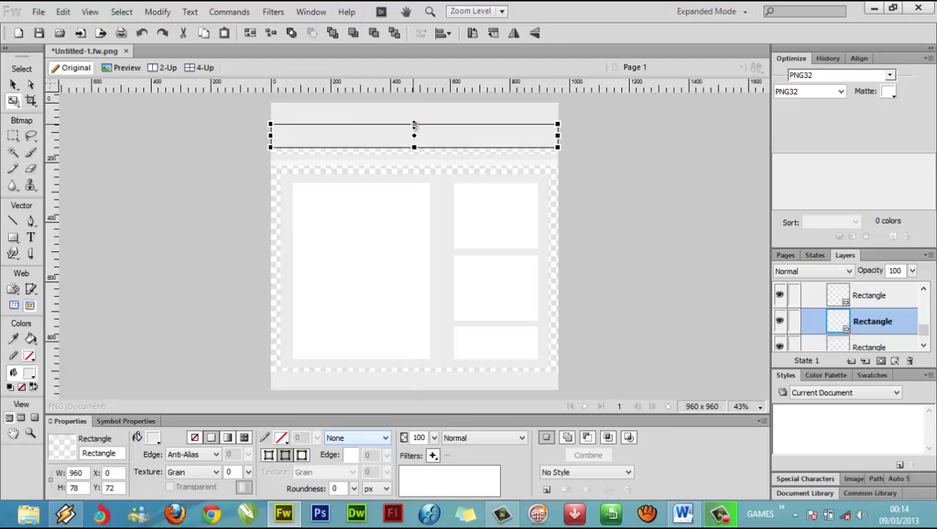
# Fill the lower header band with a lighter grey than the header, then deselect it
pyautogui.click(152, 441)
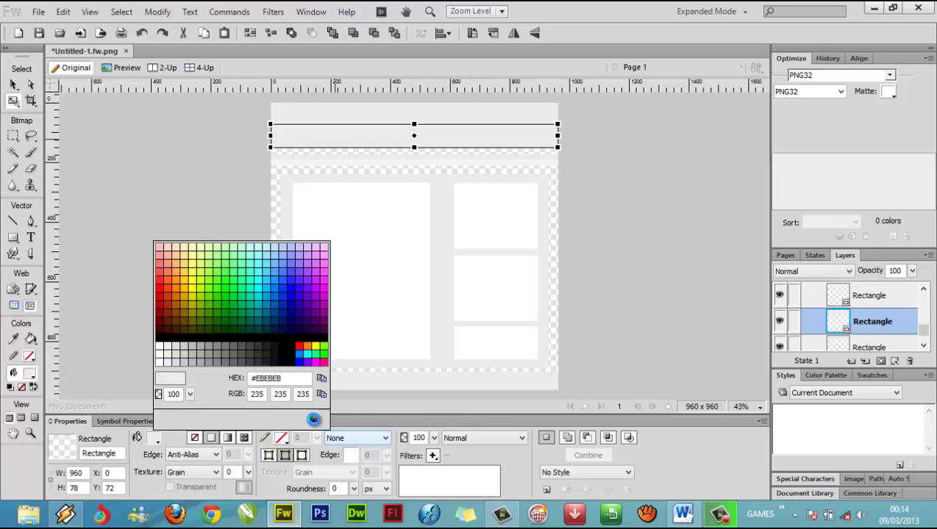
pyautogui.click(314, 419)
pyautogui.moveTo(391, 255); pyautogui.dragTo(390, 252)
pyautogui.click(110, 433)
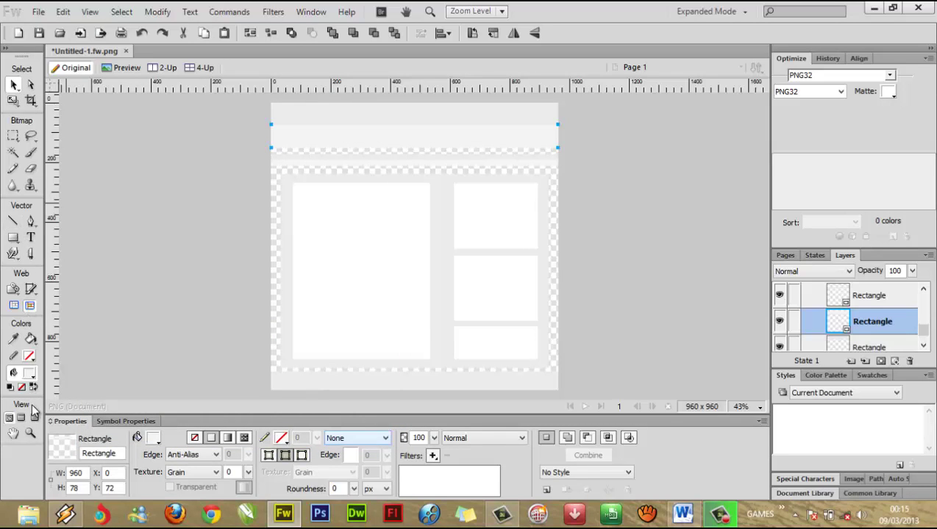
pyautogui.click(171, 218)
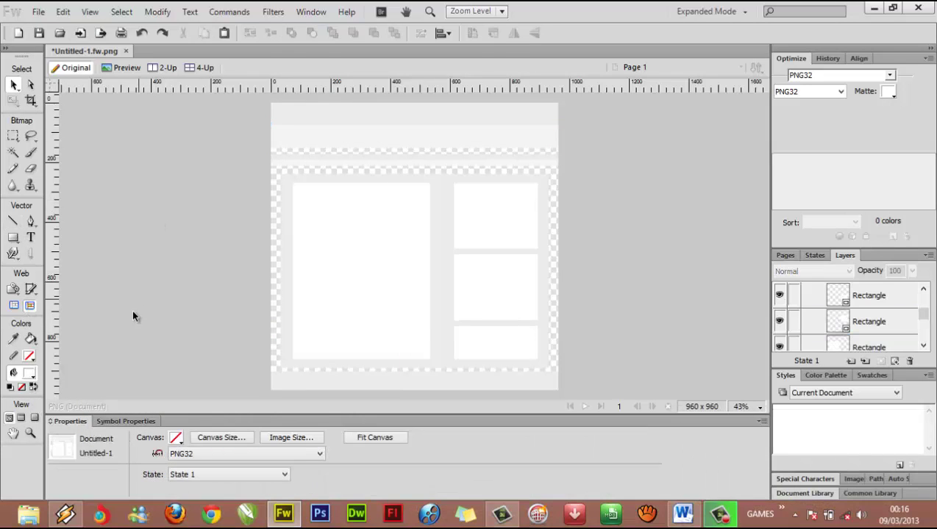
# Add a text label "Home" at the left end of the navigation bar
pyautogui.click(32, 433)
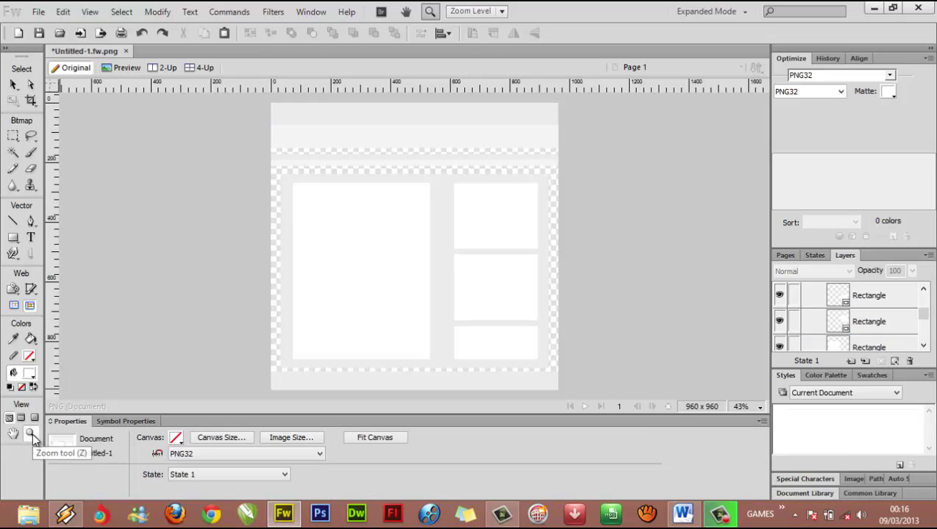
pyautogui.moveTo(253, 147); pyautogui.dragTo(577, 180)
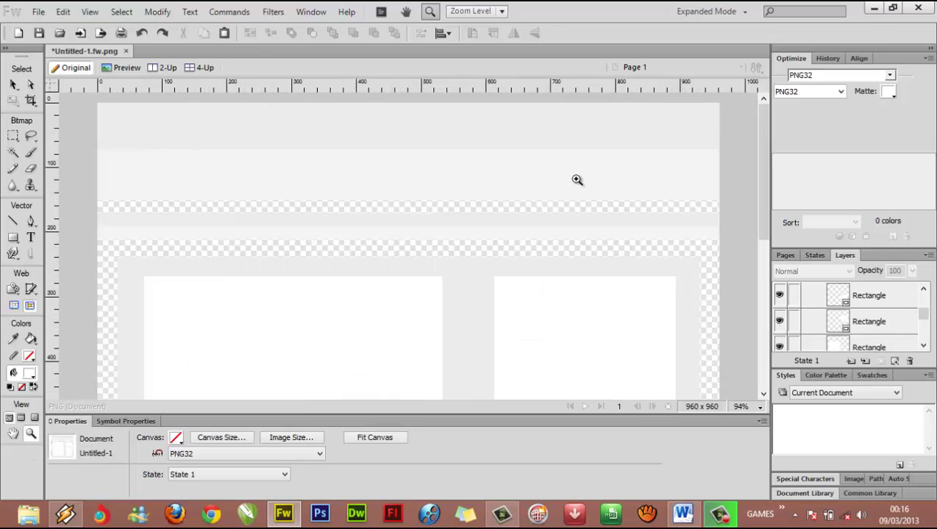
pyautogui.click(31, 238)
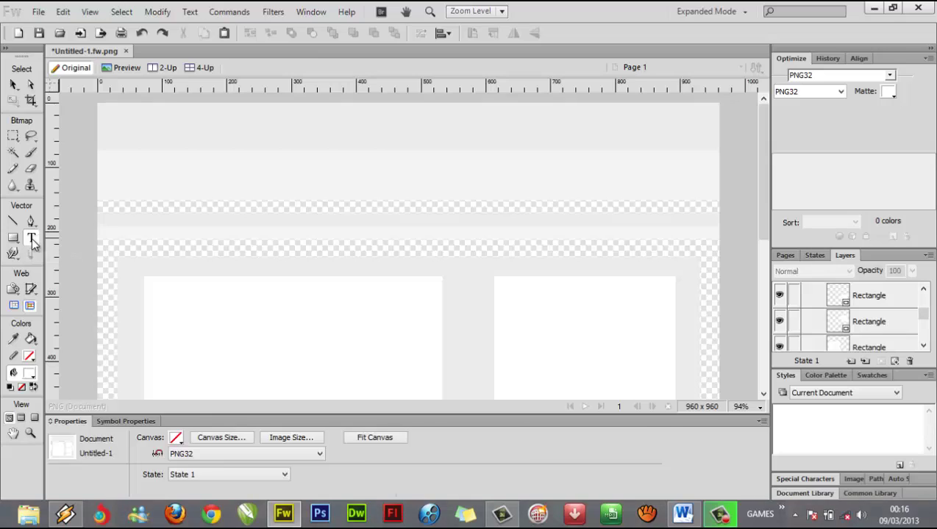
pyautogui.click(111, 228)
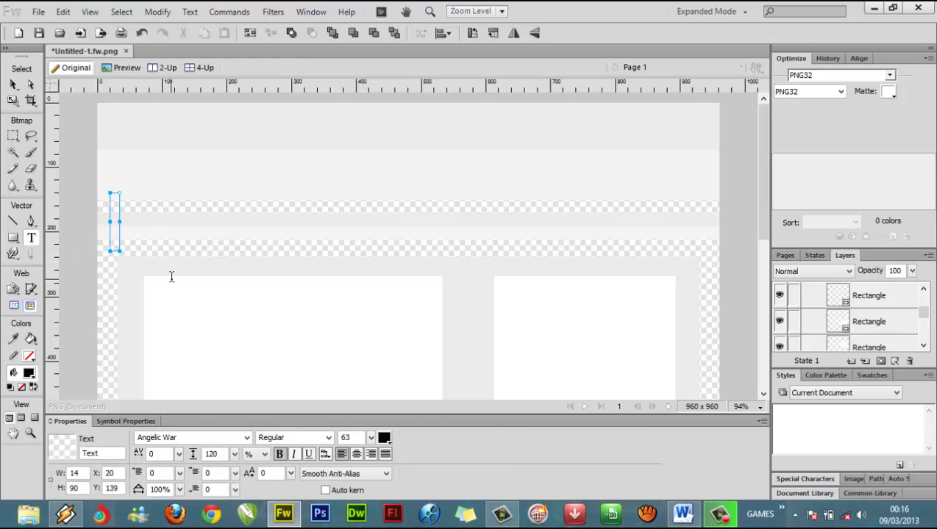
pyautogui.write('home')
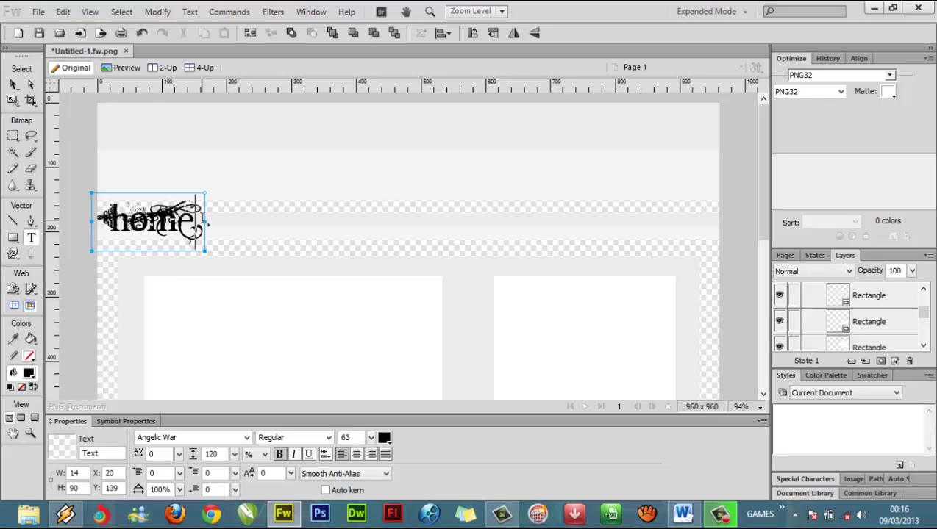
# Set the Home label in Myriad Pro at size 30 and move it to X 26, Y 171 in the navigation bar
pyautogui.moveTo(193, 224); pyautogui.dragTo(107, 219)
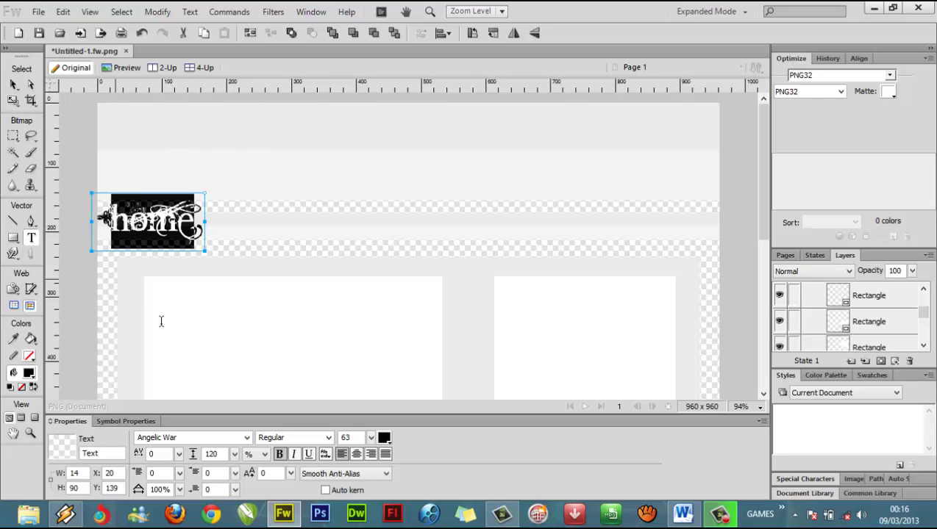
pyautogui.click(246, 438)
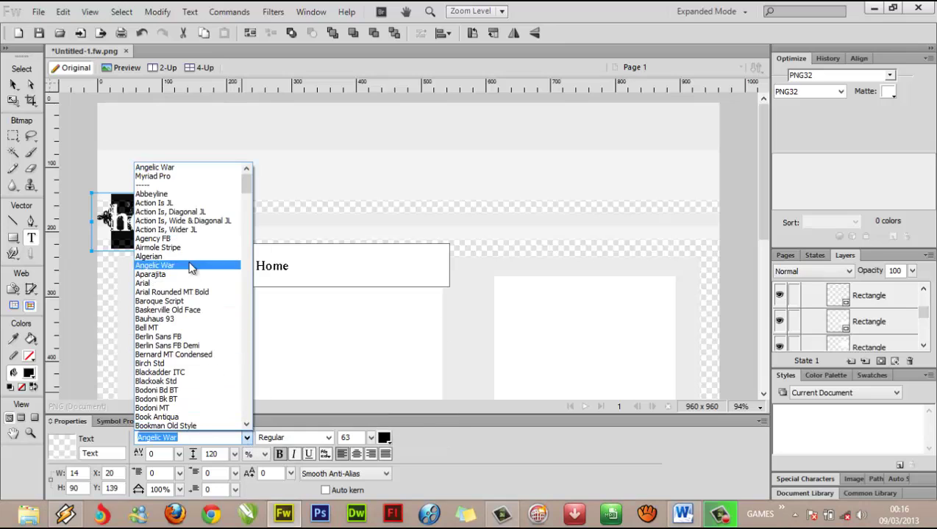
pyautogui.click(198, 178)
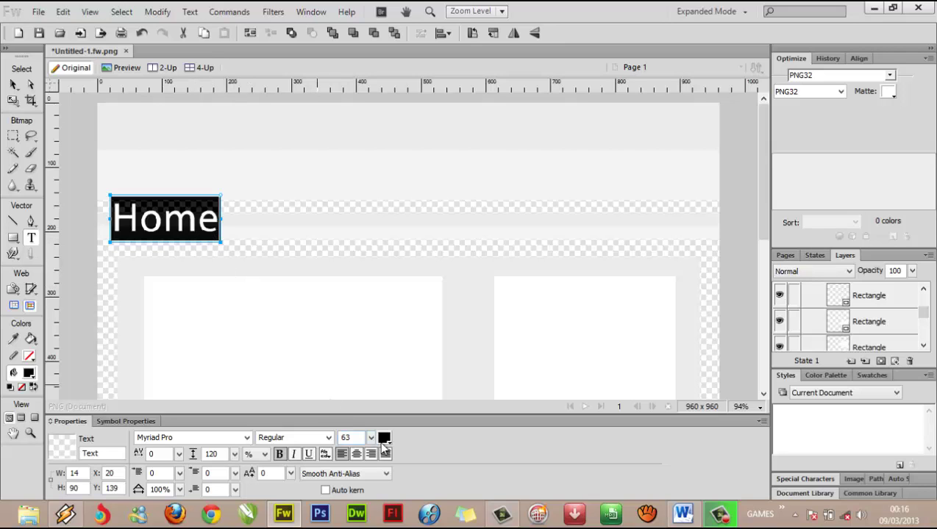
pyautogui.moveTo(371, 438); pyautogui.dragTo(369, 434)
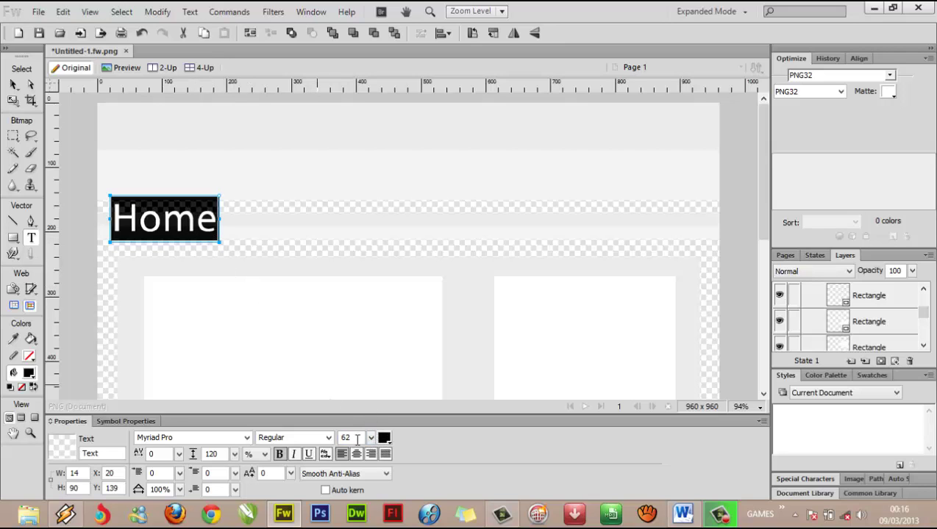
pyautogui.write('30')
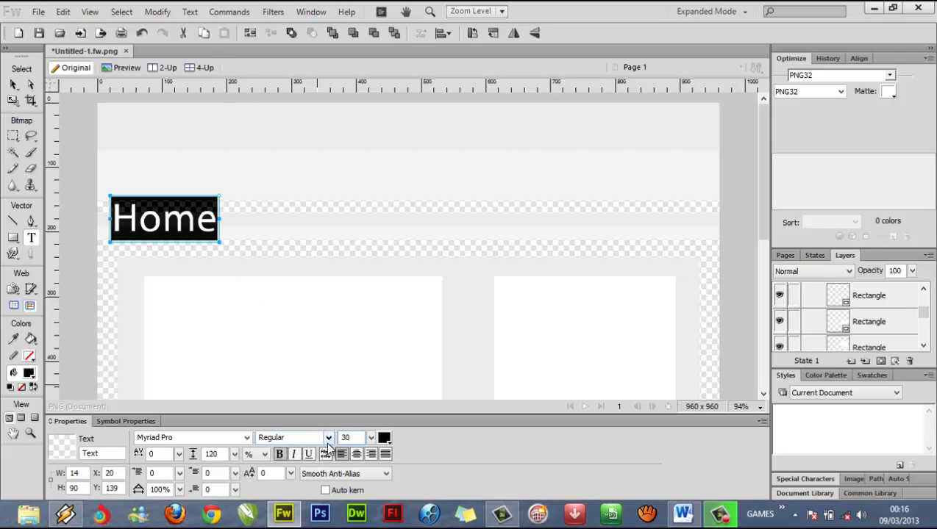
pyautogui.press('Return')
pyautogui.click(13, 84)
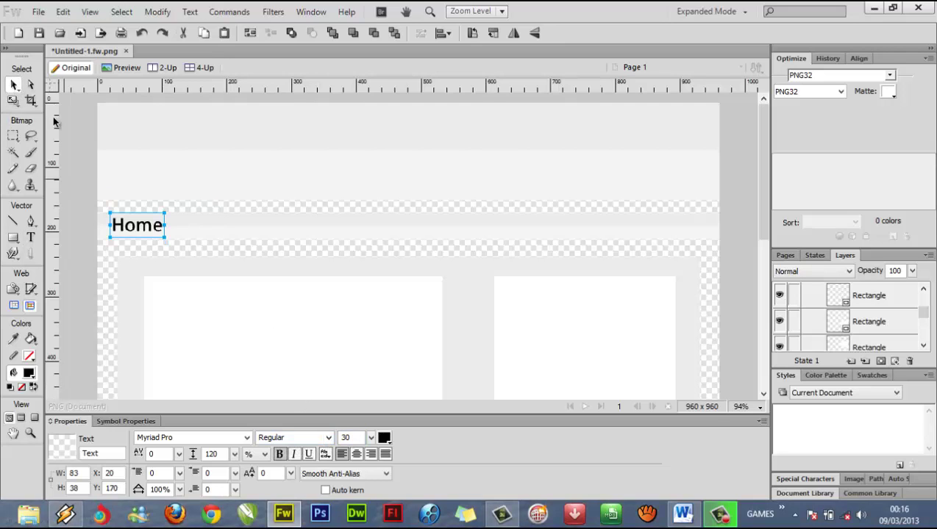
pyautogui.moveTo(133, 229)
pyautogui.mouseDown()
pyautogui.moveTo(148, 229)
pyautogui.moveTo(130, 229)
pyautogui.moveTo(138, 230)
pyautogui.mouseUp()
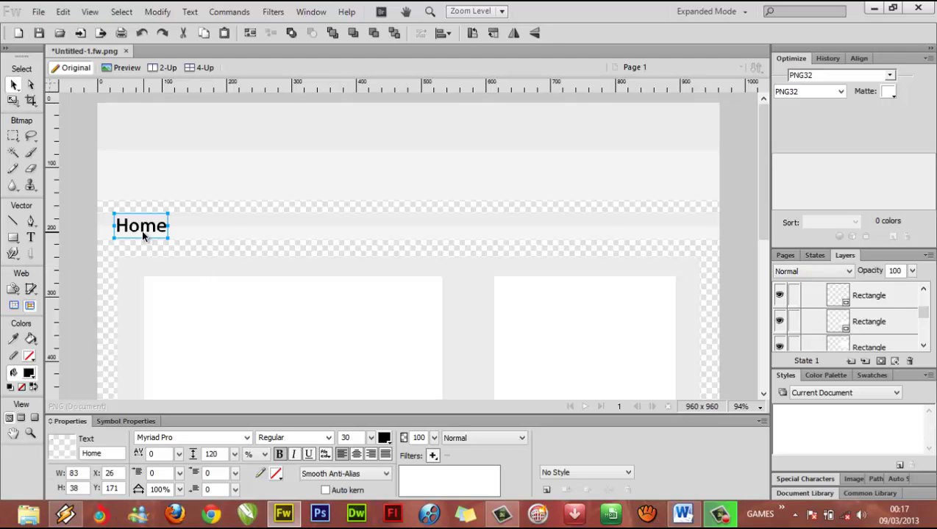
# Copy and paste the Home label, and place the duplicate beside the original at X 134, Y 171
pyautogui.click(68, 13)
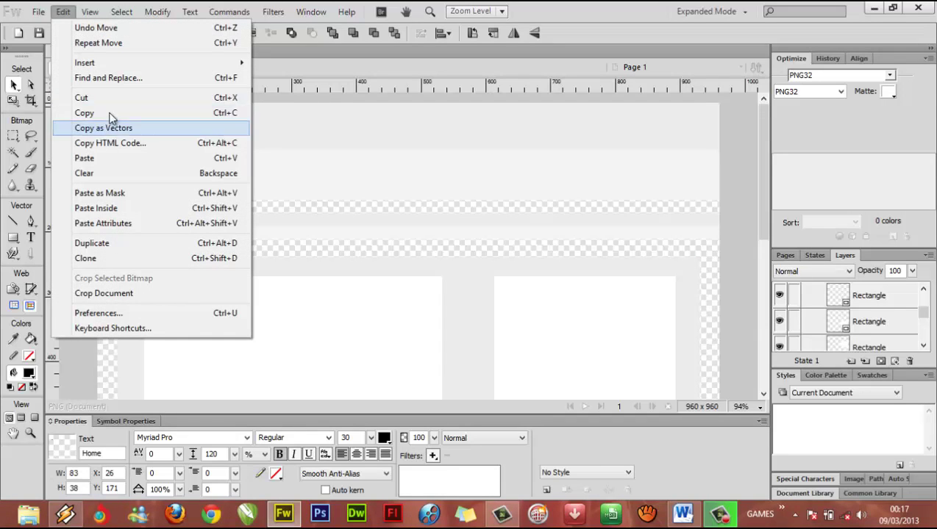
pyautogui.click(206, 115)
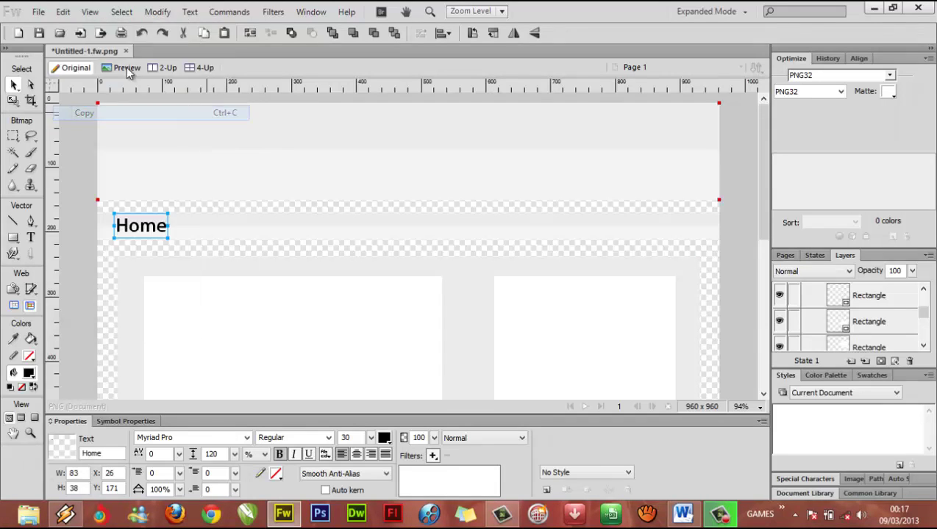
pyautogui.click(63, 13)
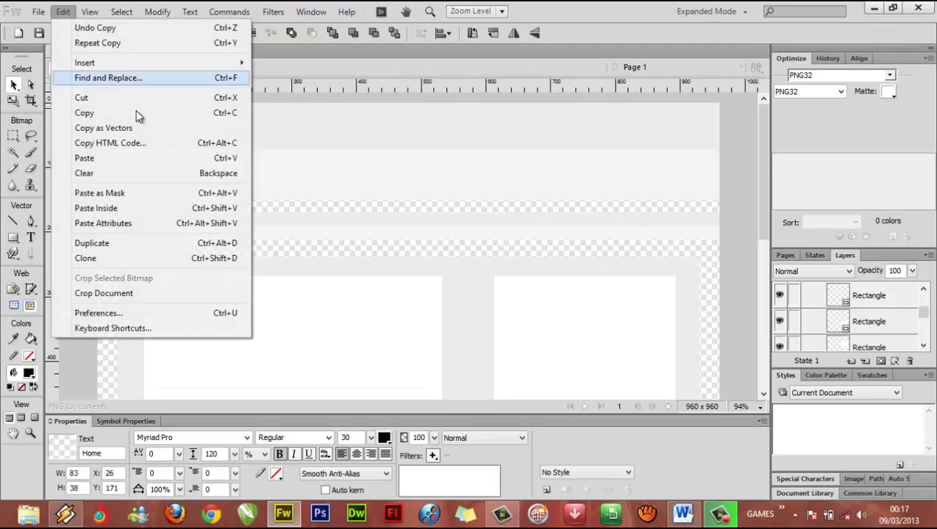
pyautogui.click(233, 158)
pyautogui.moveTo(156, 236); pyautogui.dragTo(221, 231)
# Change the text of the duplicated second navigation label to "Multimídia"
pyautogui.doubleClick(211, 230)
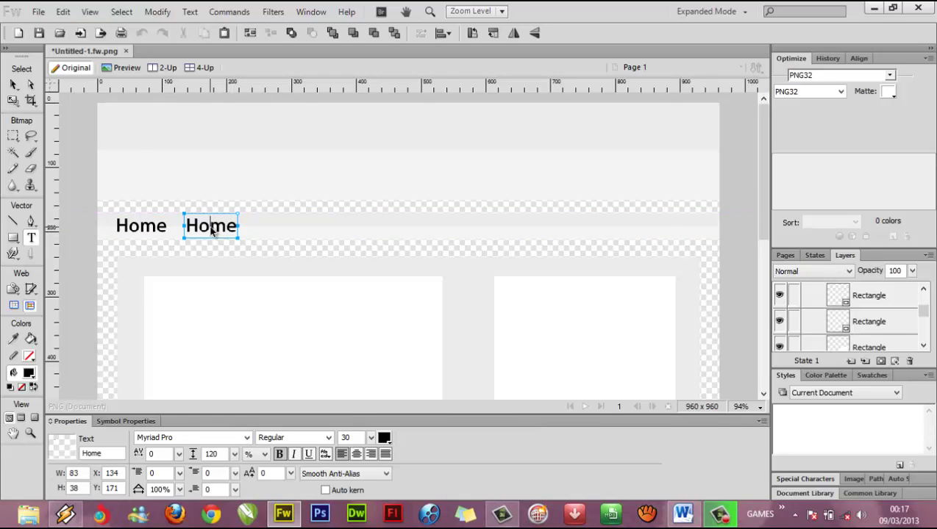
pyautogui.doubleClick(212, 229)
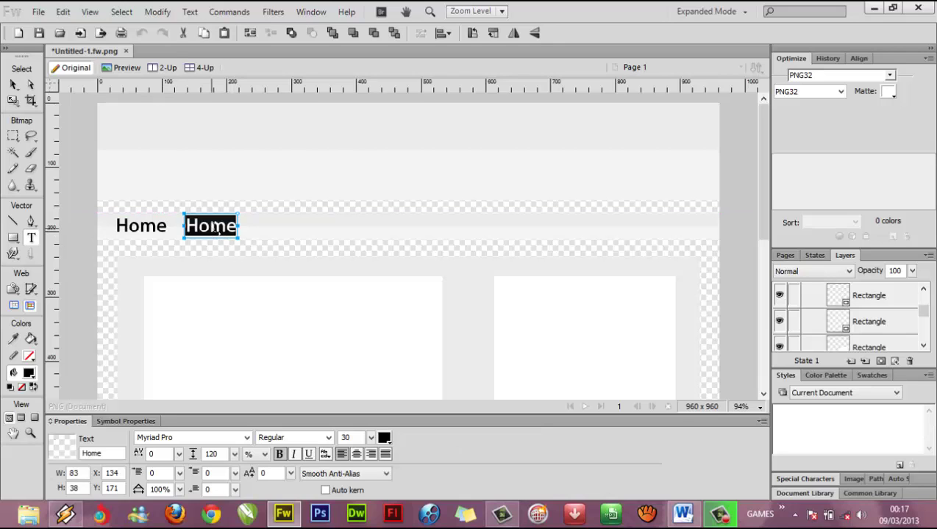
pyautogui.write('Mui')
pyautogui.write('timídia')
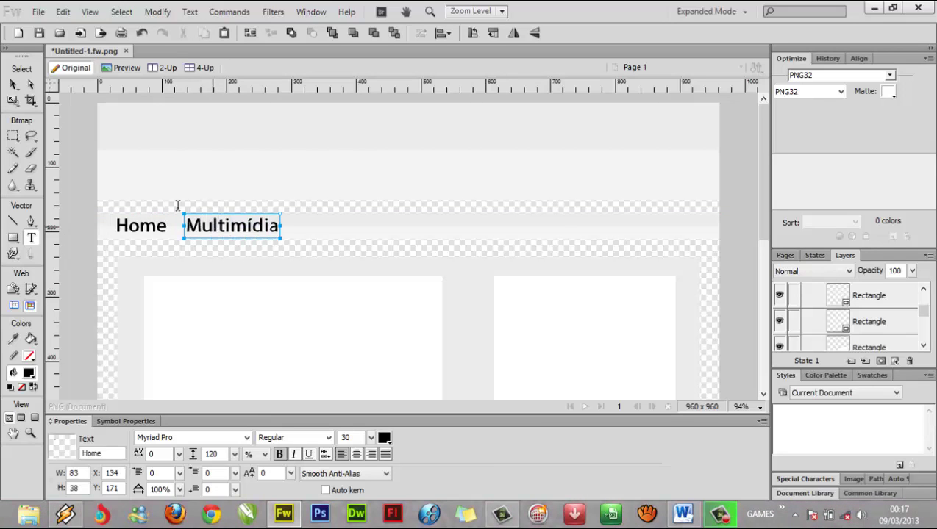
pyautogui.click(13, 84)
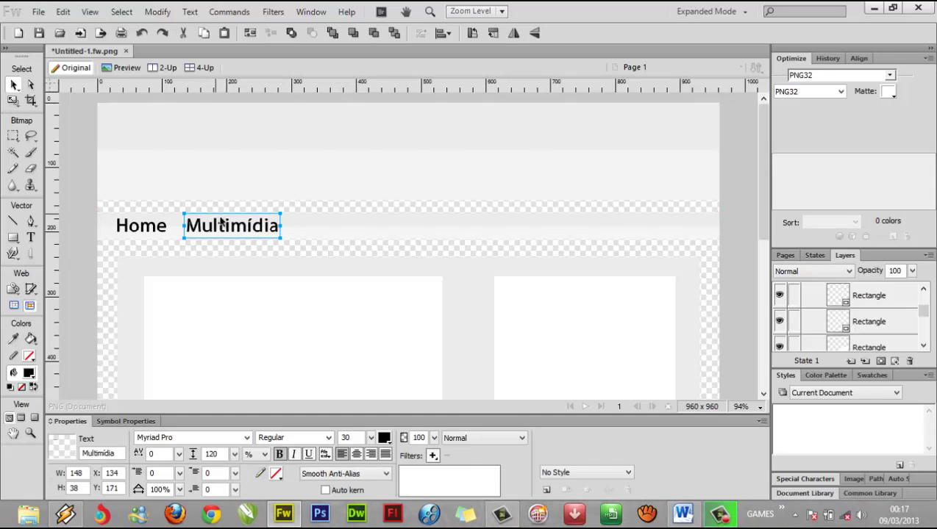
# Place a duplicate of the Multimídia label to its right at X 304, Y 171, and change its text to "Downloads"
pyautogui.moveTo(230, 226); pyautogui.dragTo(340, 229)
pyautogui.doubleClick(340, 229)
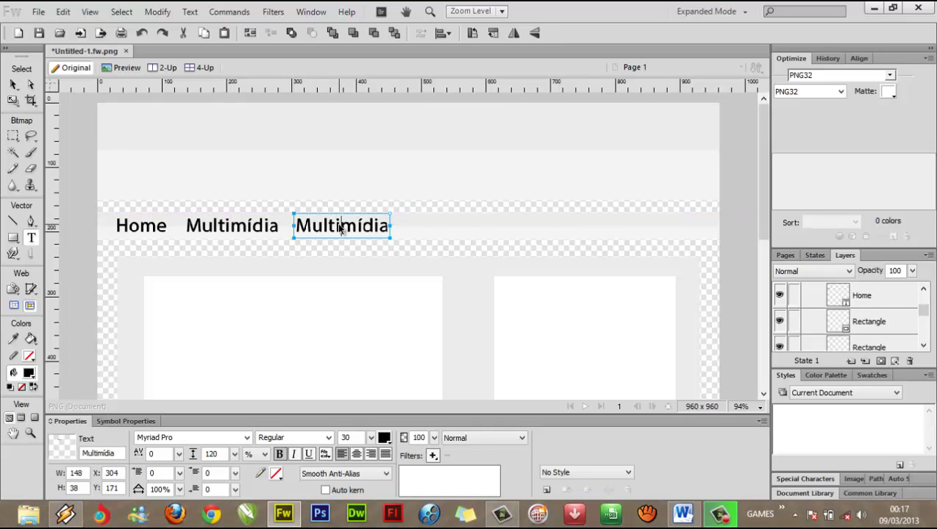
pyautogui.doubleClick(332, 226)
pyautogui.write('D')
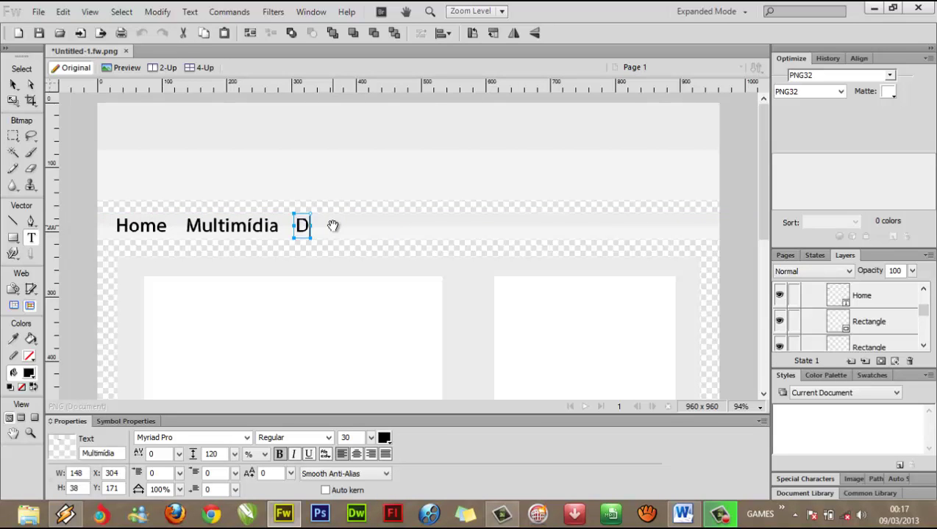
pyautogui.write('ownloads')
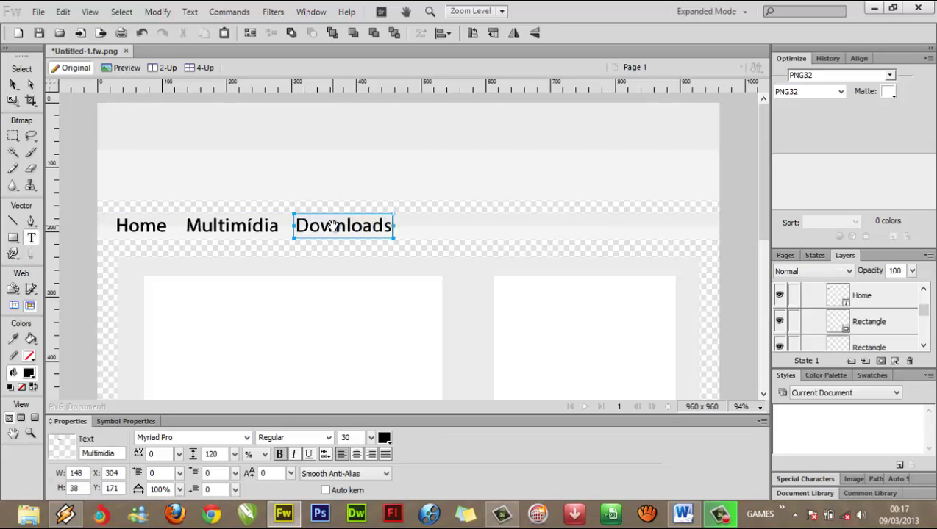
pyautogui.click(13, 85)
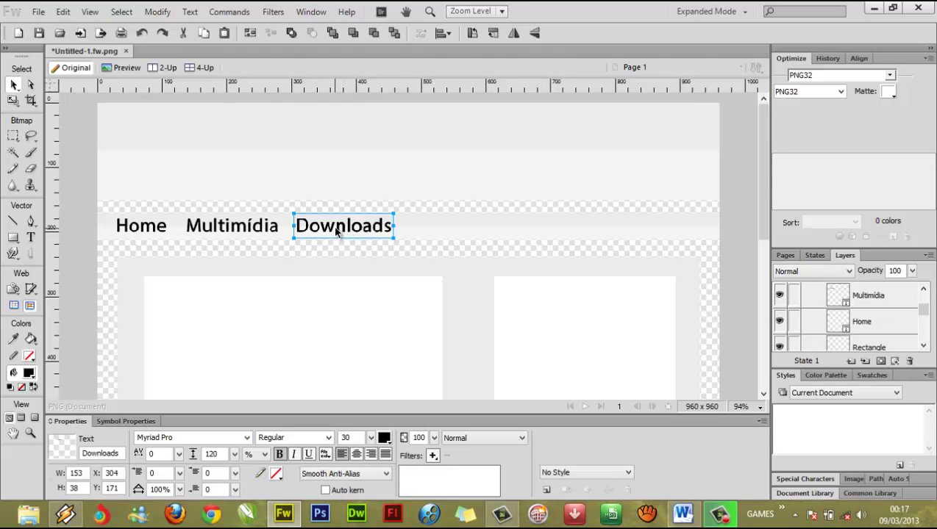
# Place a duplicate of the Downloads label to its right at X 481, Y 171, and change its text to "Contato"
pyautogui.keyDown('alt'); pyautogui.moveTo(336, 231); pyautogui.dragTo(449, 228); pyautogui.keyUp('alt')
pyautogui.doubleClick(448, 228)
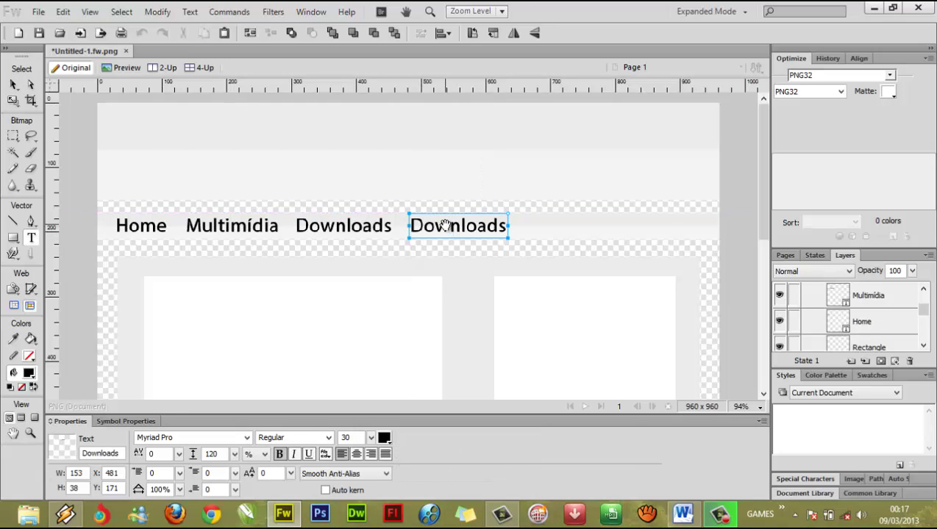
pyautogui.doubleClick(445, 226)
pyautogui.write('Contato')
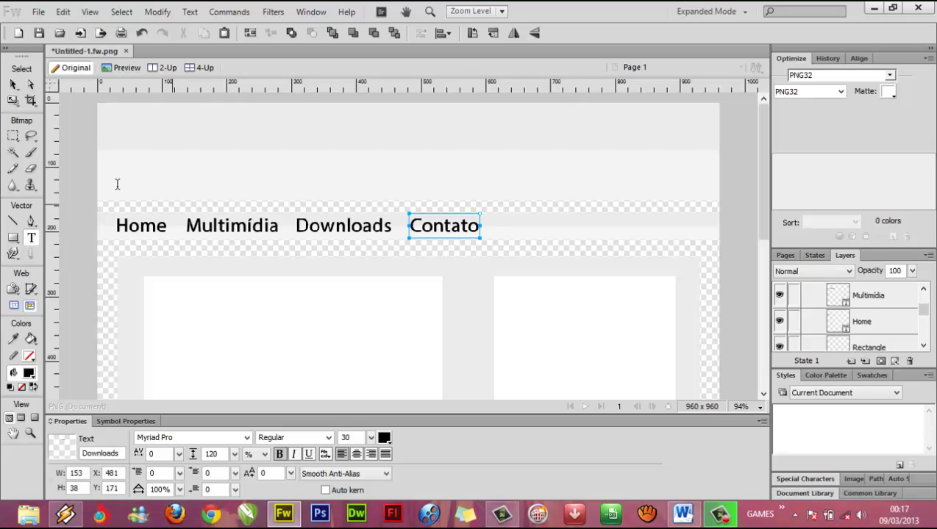
pyautogui.click(13, 84)
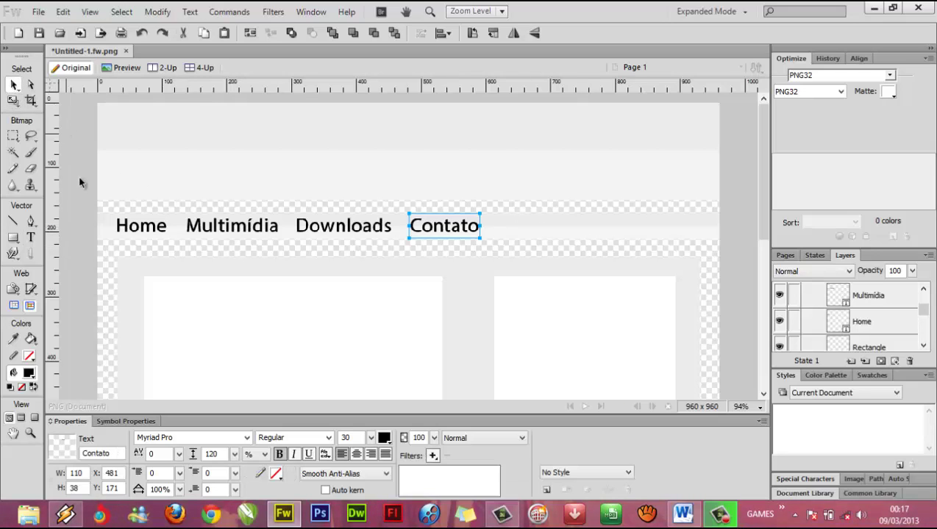
# Select all four navigation labels, from Home to Contato, and set their text colour to #999999
pyautogui.click(145, 226)
pyautogui.keyDown('shift'); pyautogui.click(231, 228); pyautogui.keyUp('shift')
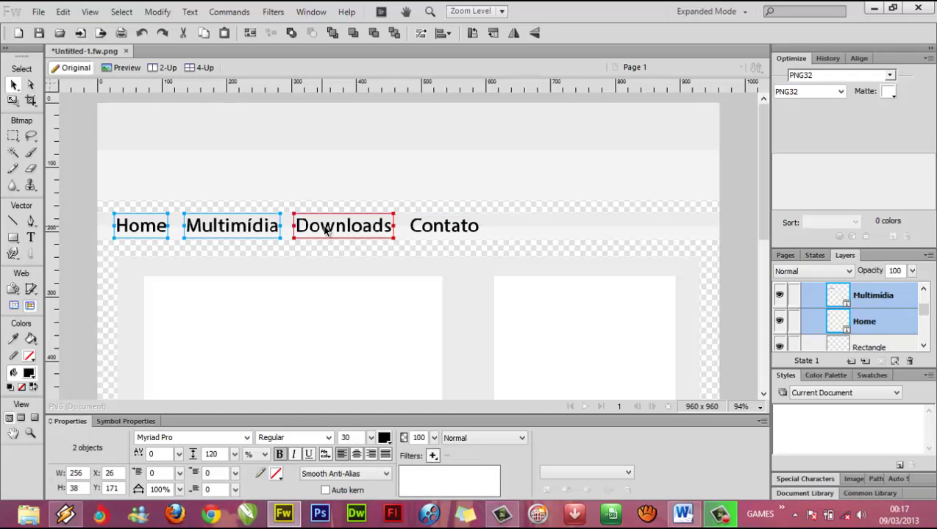
pyautogui.keyDown('shift'); pyautogui.click(344, 228); pyautogui.keyUp('shift')
pyautogui.keyDown('shift'); pyautogui.click(444, 229); pyautogui.keyUp('shift')
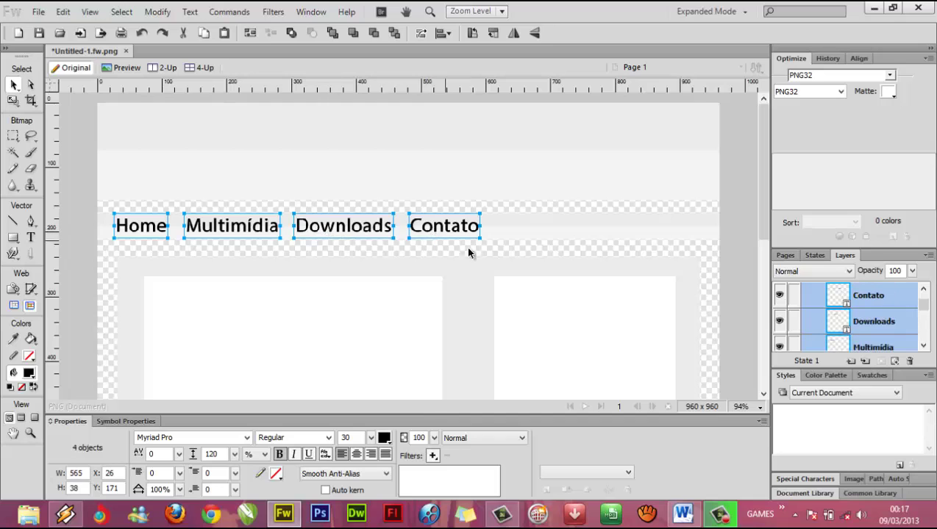
pyautogui.click(384, 438)
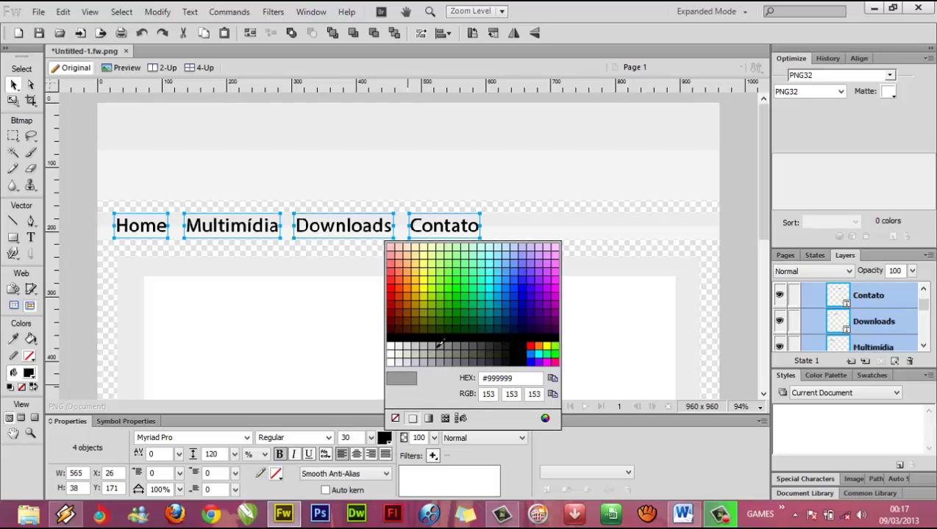
pyautogui.click(439, 344)
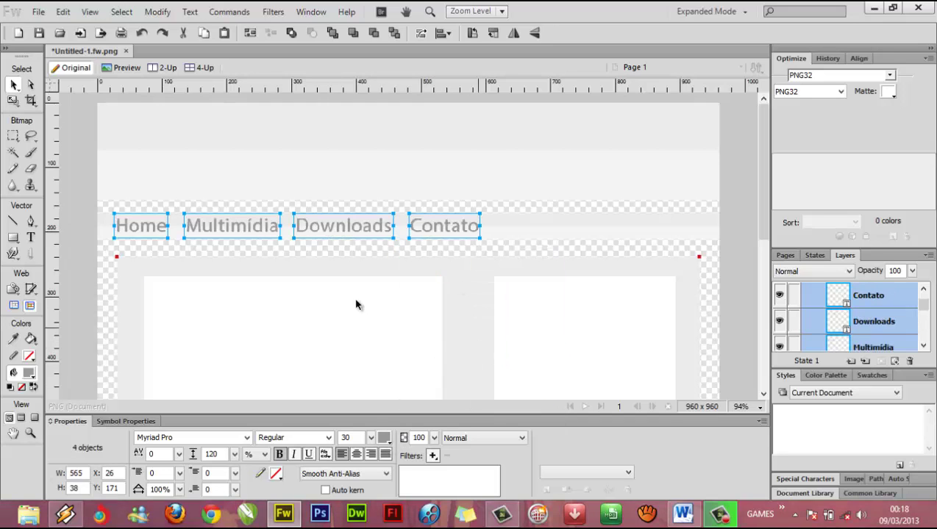
# Darken the four labels to RGB 111, 111, 111 with a custom colour, and try them briefly without bold
pyautogui.click(385, 437)
pyautogui.click(545, 418)
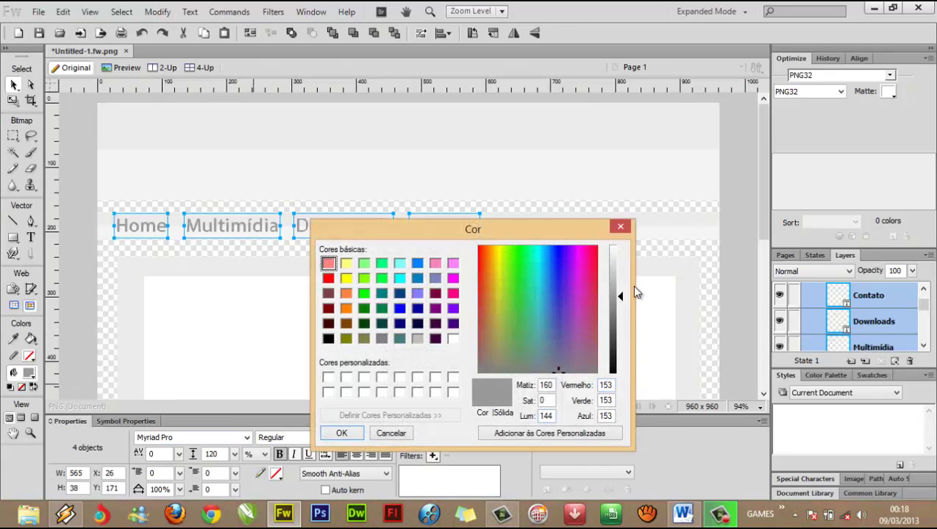
pyautogui.moveTo(621, 295); pyautogui.dragTo(622, 324)
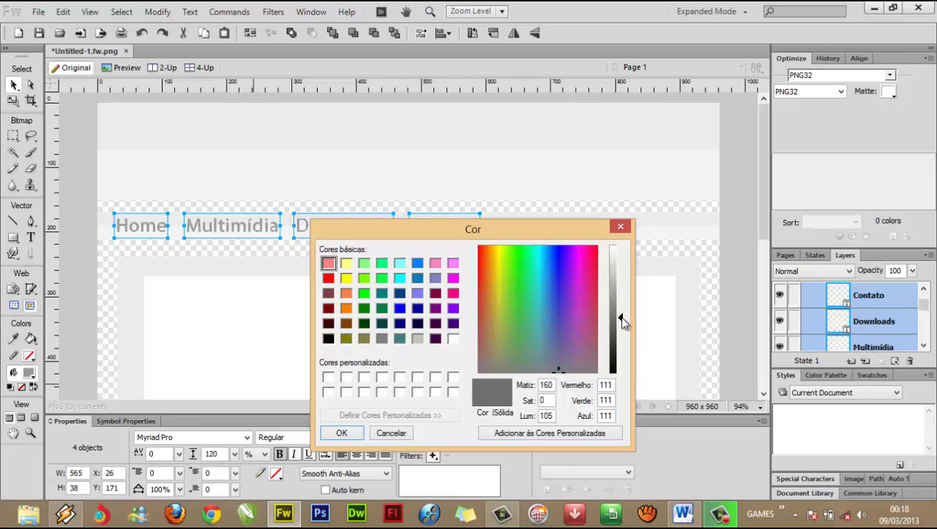
pyautogui.click(341, 433)
pyautogui.click(279, 454)
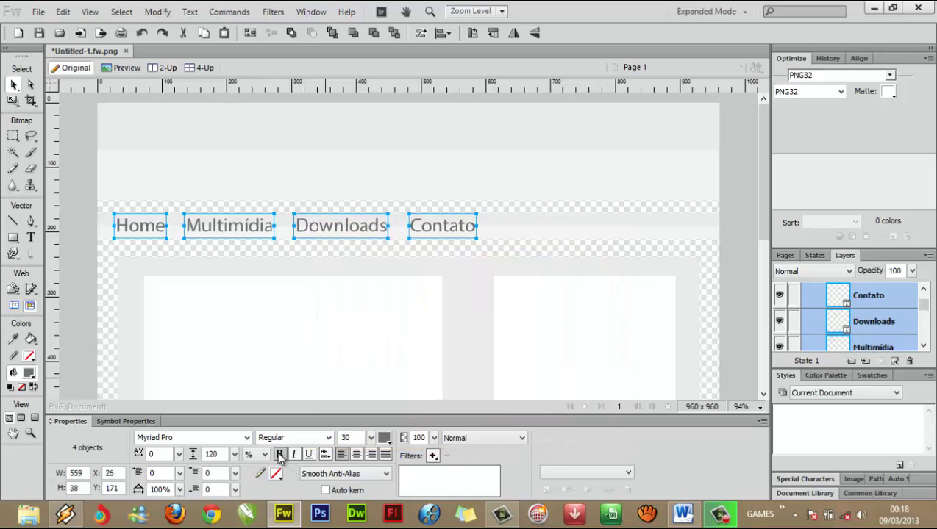
pyautogui.click(279, 454)
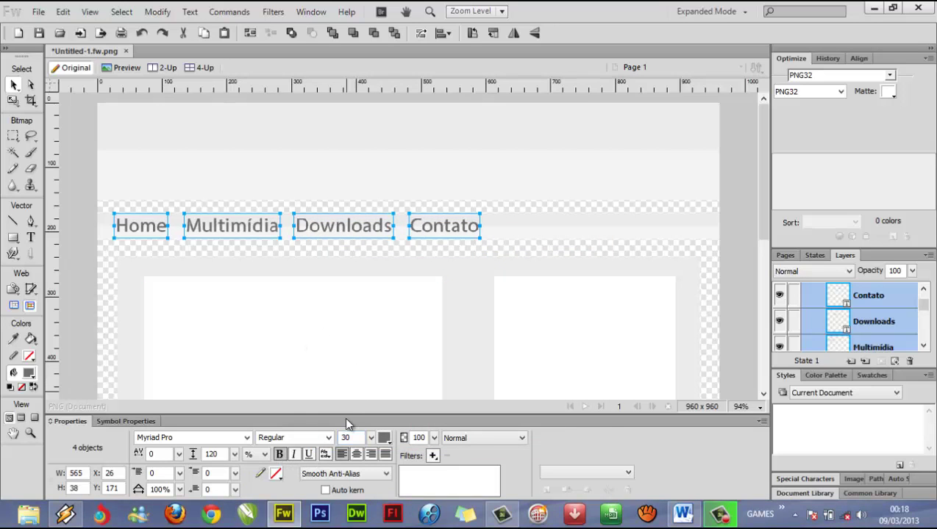
# Set the four navigation labels' text colour to RGB 97, 97, 97 with a custom colour
pyautogui.click(383, 438)
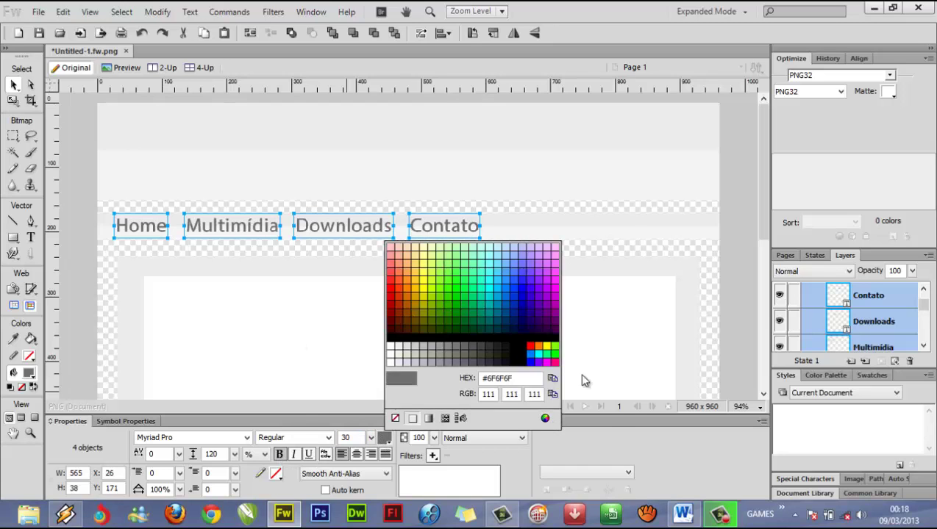
pyautogui.click(622, 329)
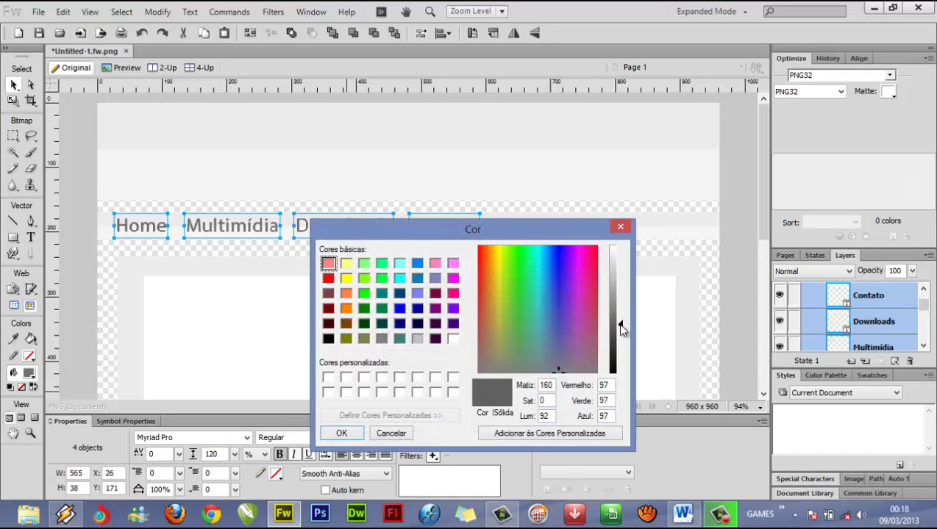
pyautogui.click(334, 433)
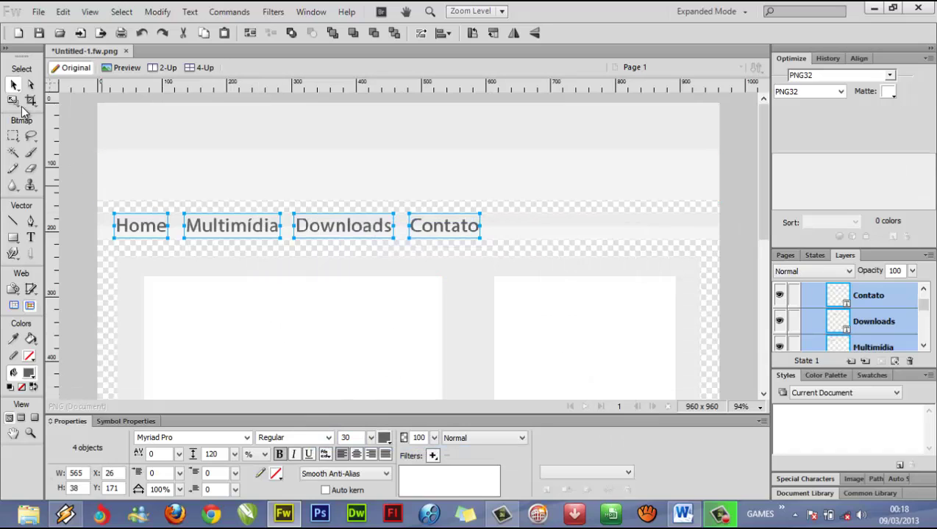
# Draw a vertical line about 38 px tall across the navigation bar between Home and Multimídia, at about X 123, Y 172
pyautogui.click(13, 221)
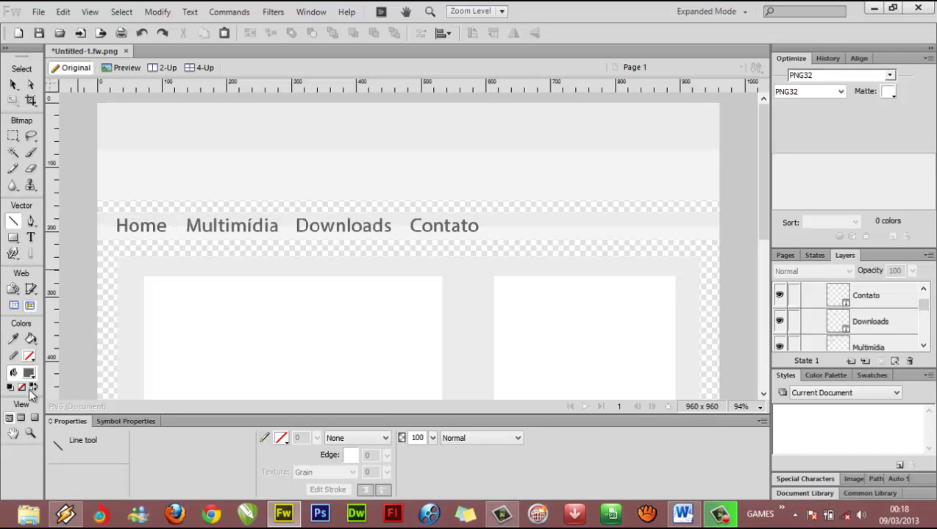
pyautogui.click(31, 433)
pyautogui.moveTo(96, 213); pyautogui.dragTo(510, 245)
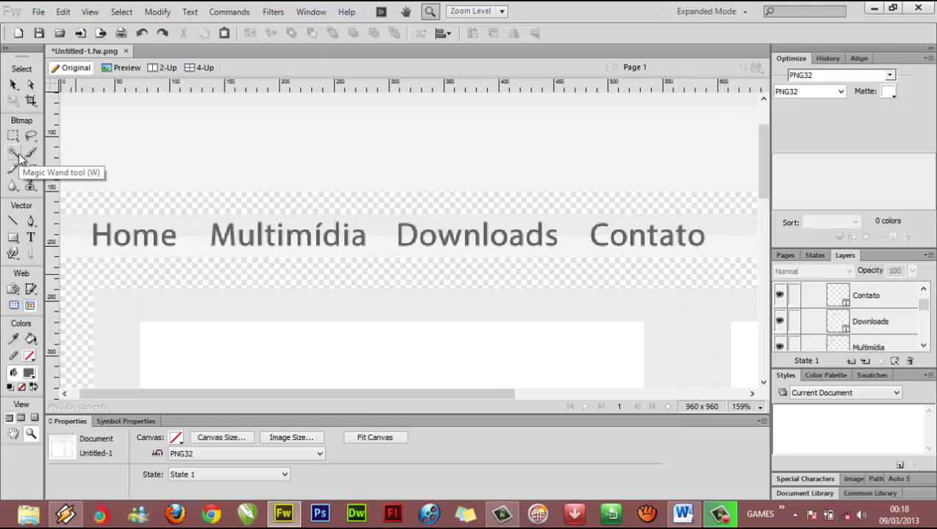
pyautogui.click(12, 221)
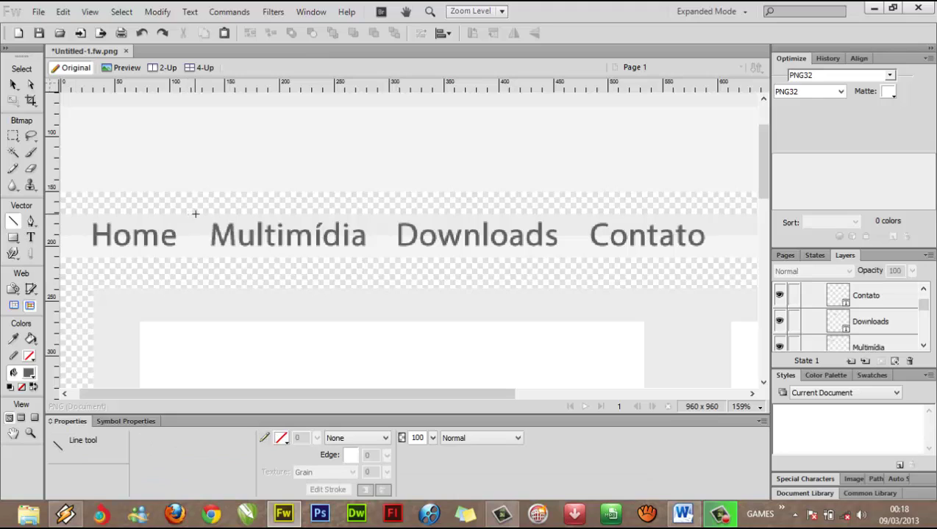
pyautogui.moveTo(194, 214); pyautogui.dragTo(195, 256)
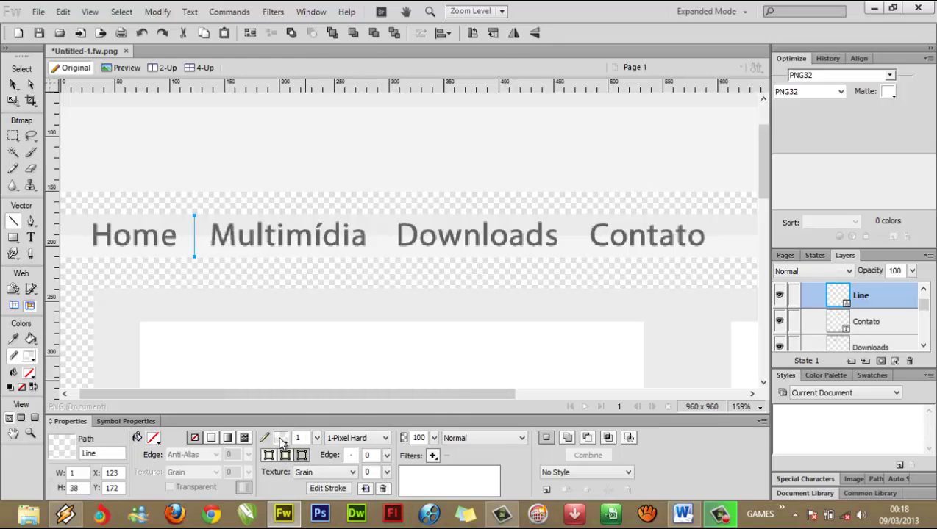
# Set the divider line's stroke colour to white and deselect it
pyautogui.click(281, 441)
pyautogui.click(291, 346)
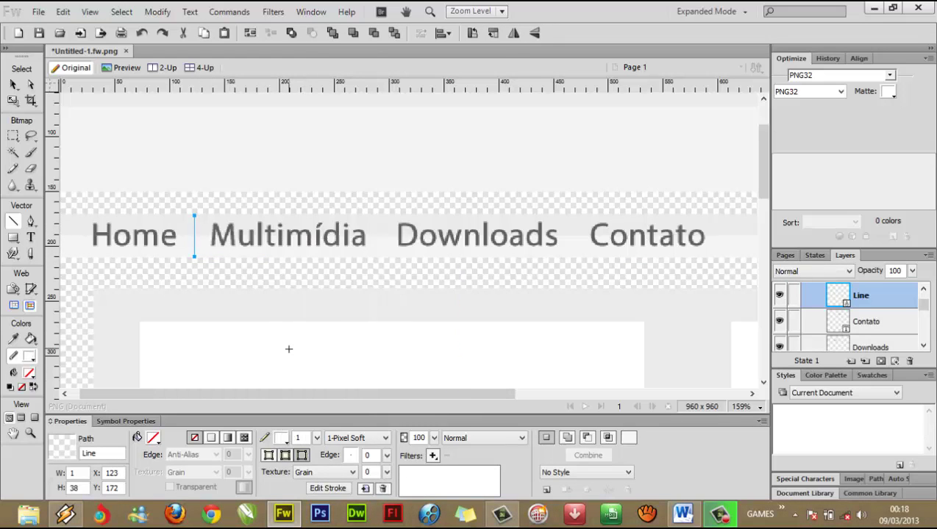
pyautogui.click(13, 84)
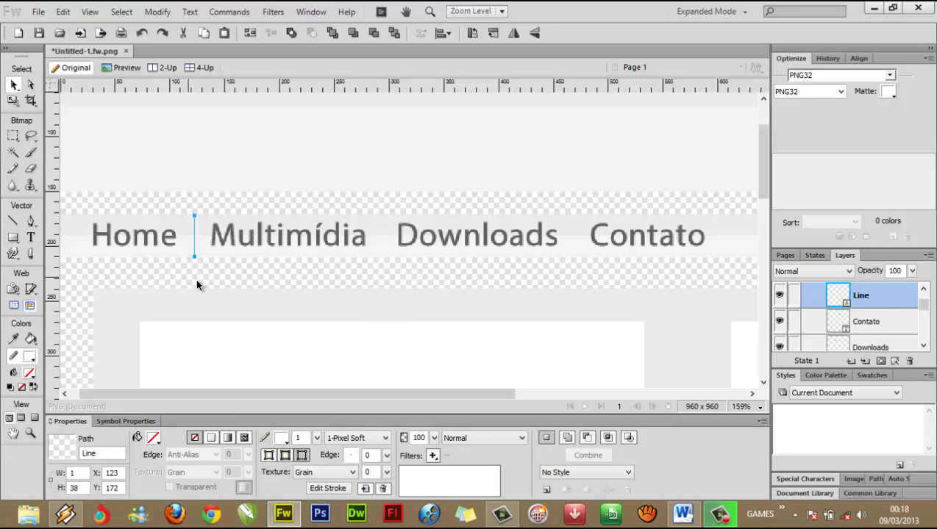
pyautogui.click(235, 296)
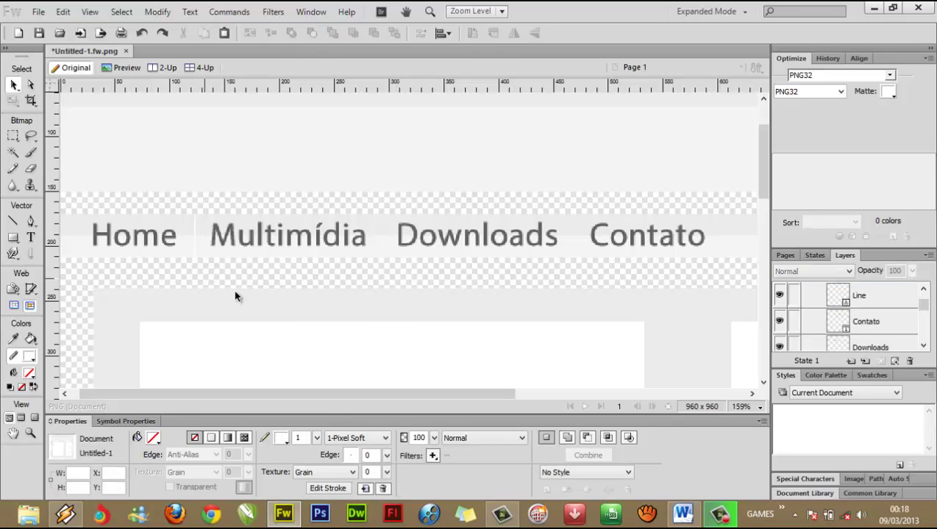
# Place copies of the white divider line after Multimídia (X 295, Y 171), Downloads (X 469, Y 171) and Contato (X 608, Y 173)
pyautogui.click(194, 247)
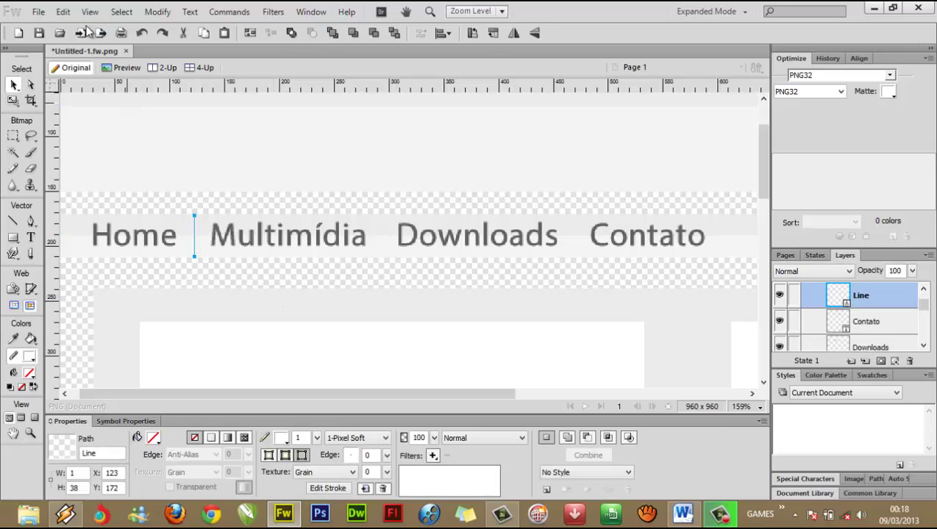
pyautogui.click(64, 11)
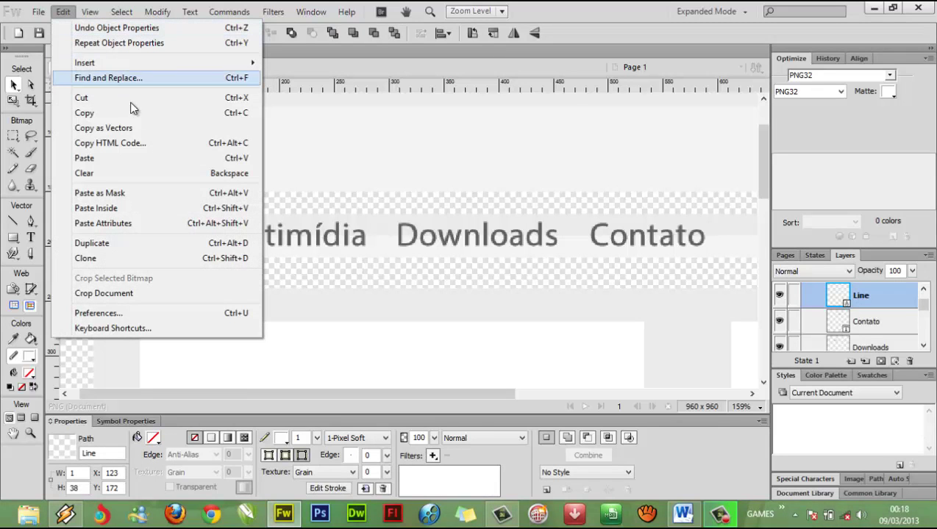
pyautogui.click(247, 114)
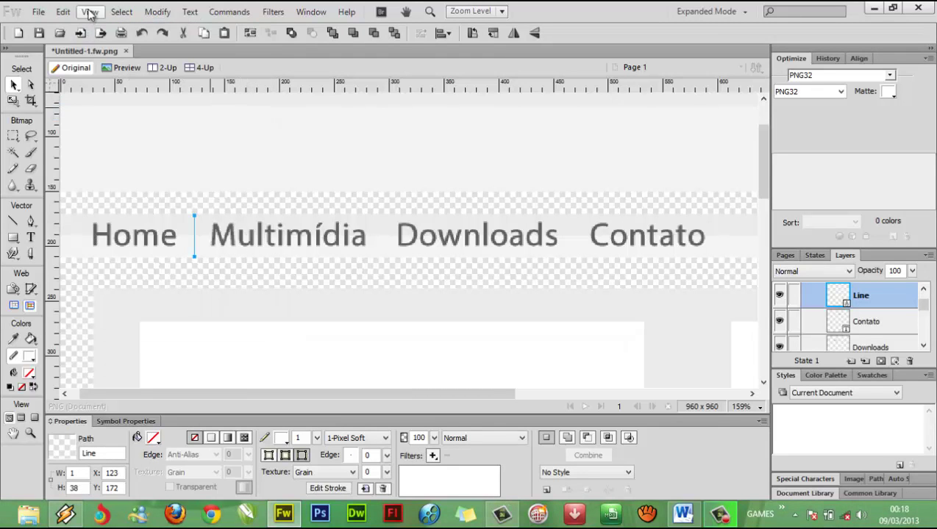
pyautogui.click(90, 12)
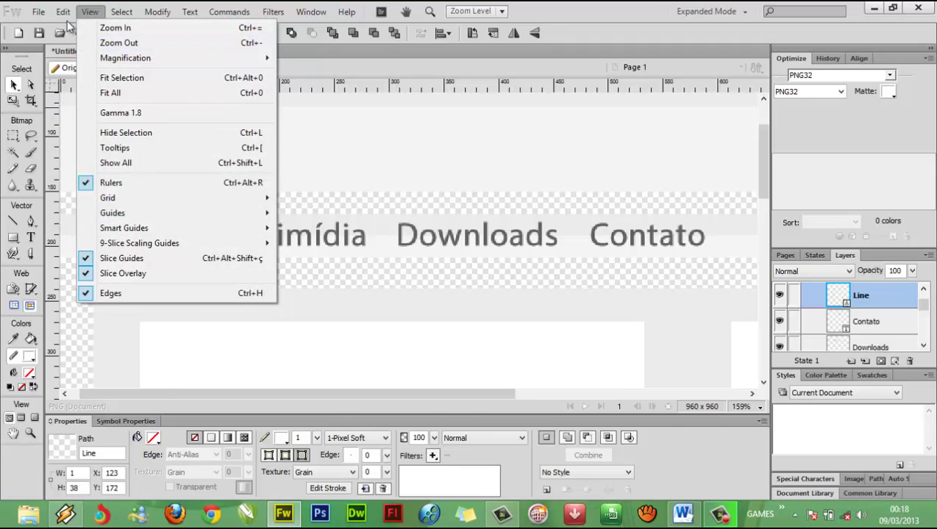
pyautogui.moveTo(63, 12)
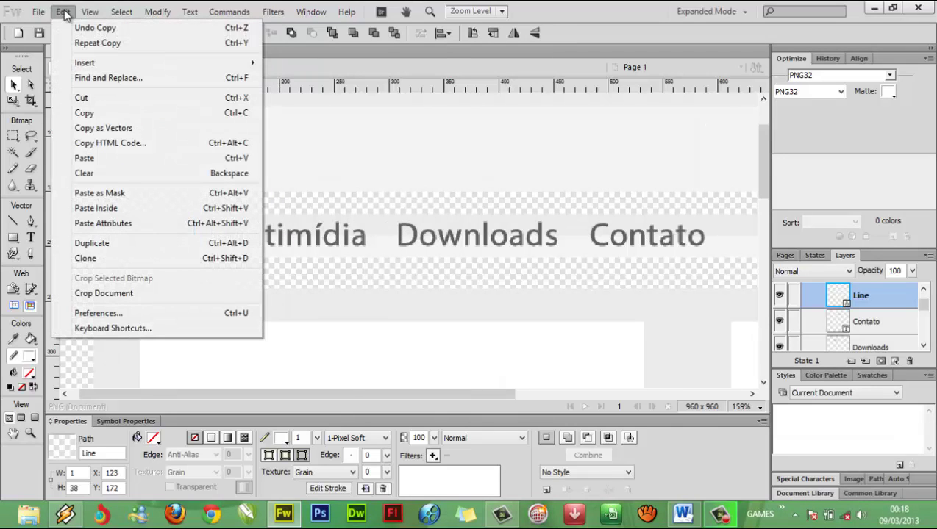
pyautogui.click(218, 160)
pyautogui.moveTo(194, 236); pyautogui.dragTo(388, 237)
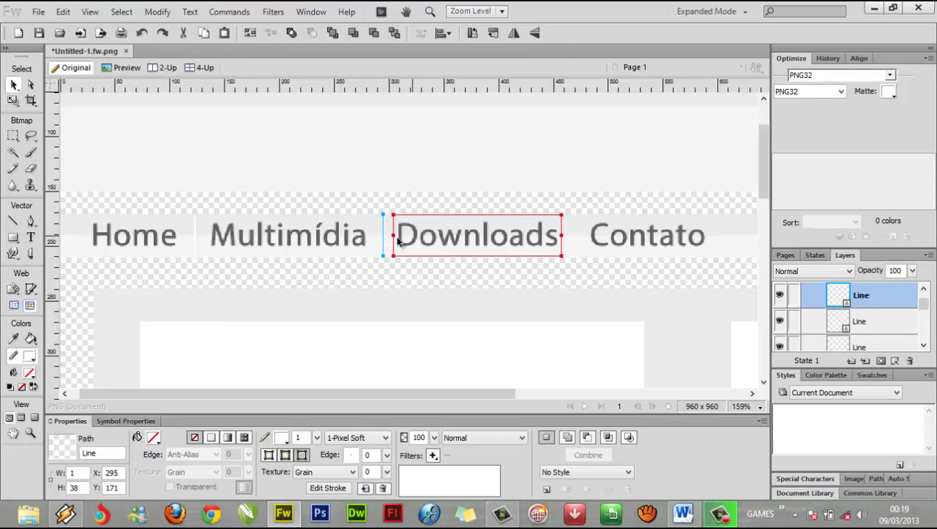
pyautogui.moveTo(380, 234); pyautogui.dragTo(575, 242)
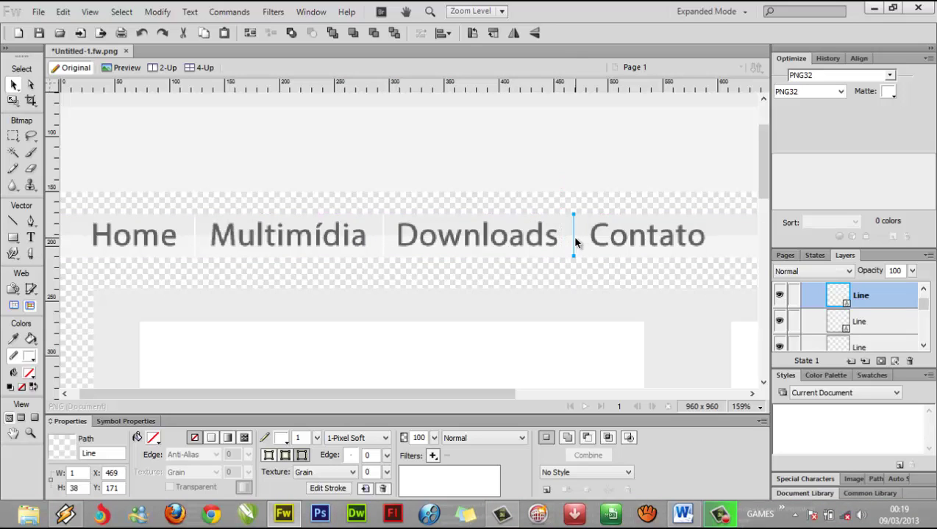
pyautogui.moveTo(575, 239); pyautogui.dragTo(725, 244)
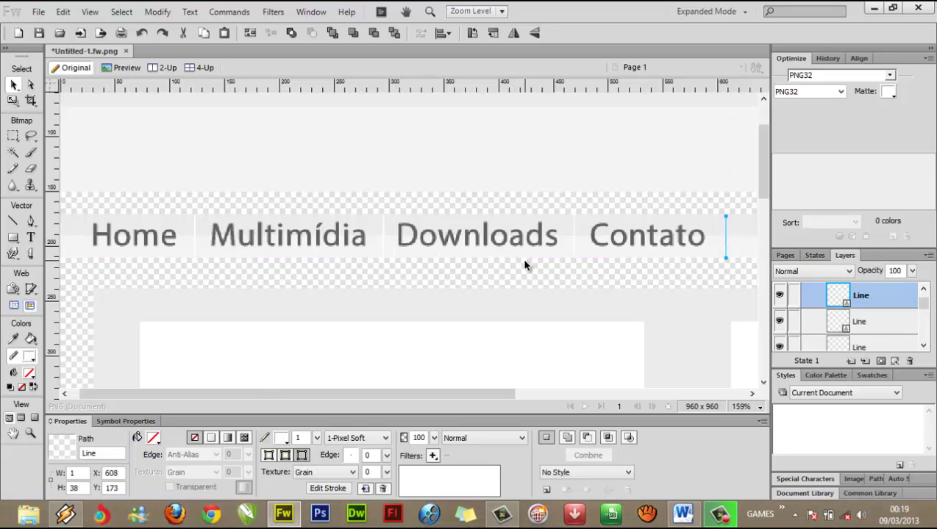
# Shorten the lower, lighter rectangle of the navigation bar to 608 px wide, ending at the divider after Contato
pyautogui.hotkey('ctrl', '-')
pyautogui.hotkey('ctrl', '-')
pyautogui.hotkey('ctrl', '-')
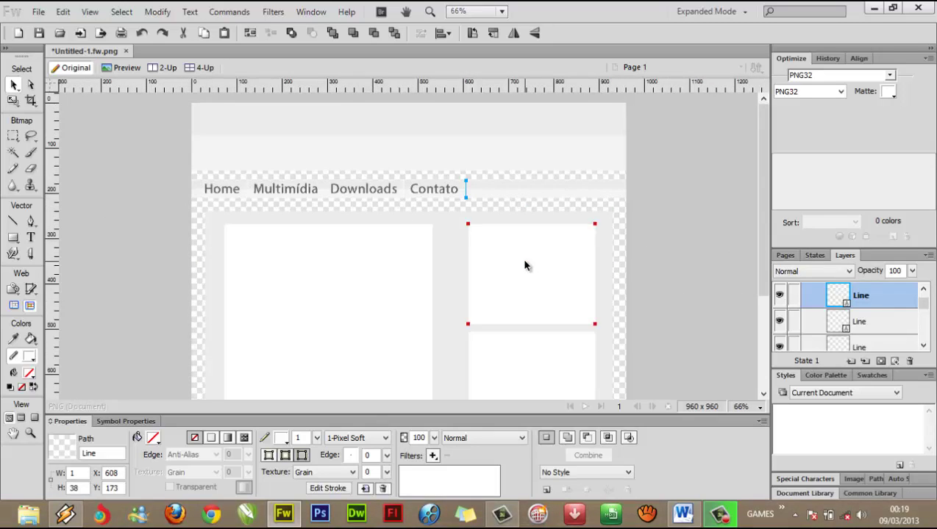
pyautogui.click(569, 196)
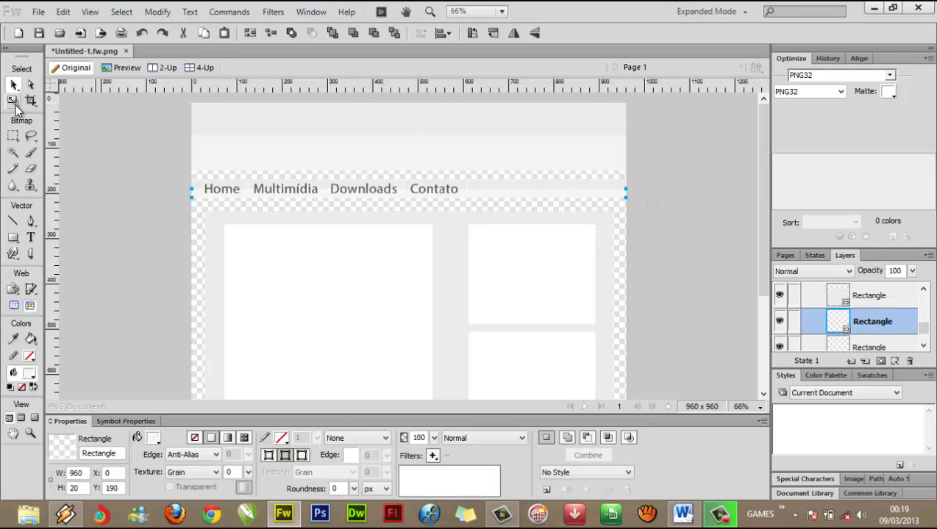
pyautogui.click(13, 101)
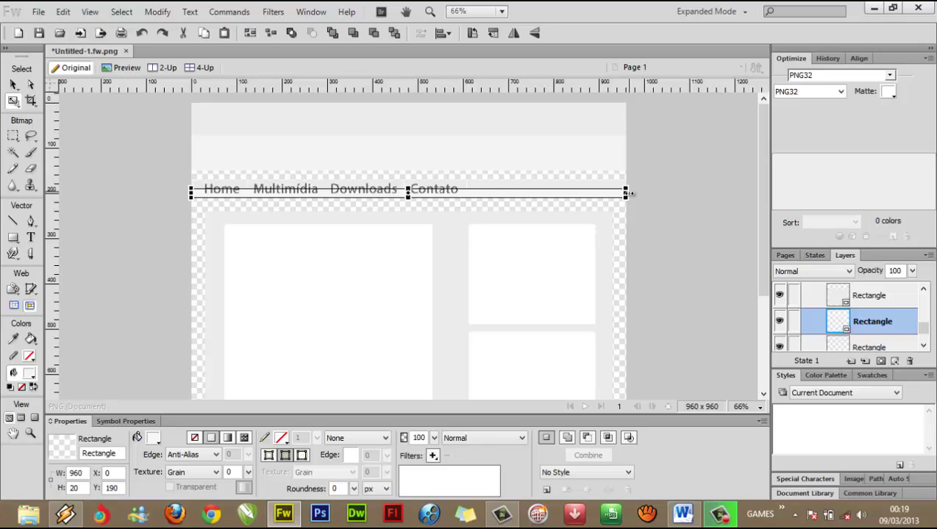
pyautogui.moveTo(625, 193); pyautogui.dragTo(466, 193)
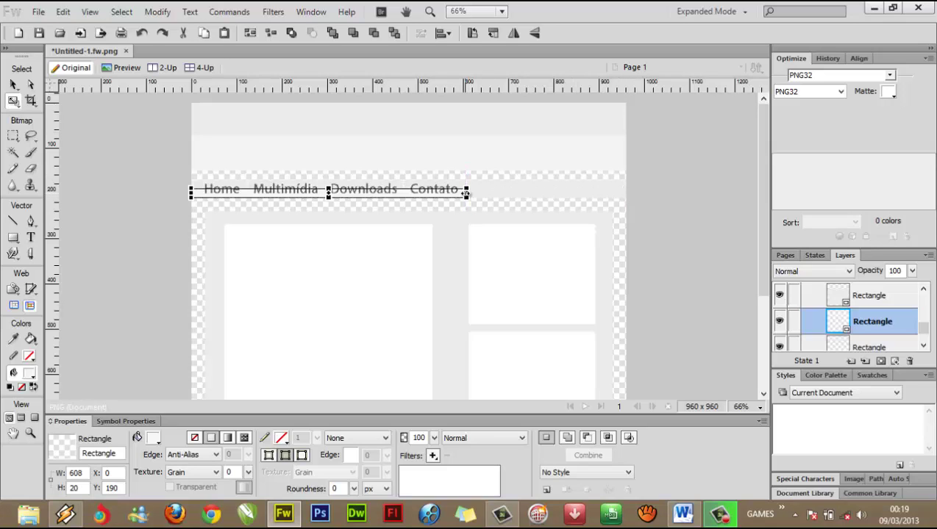
pyautogui.click(14, 84)
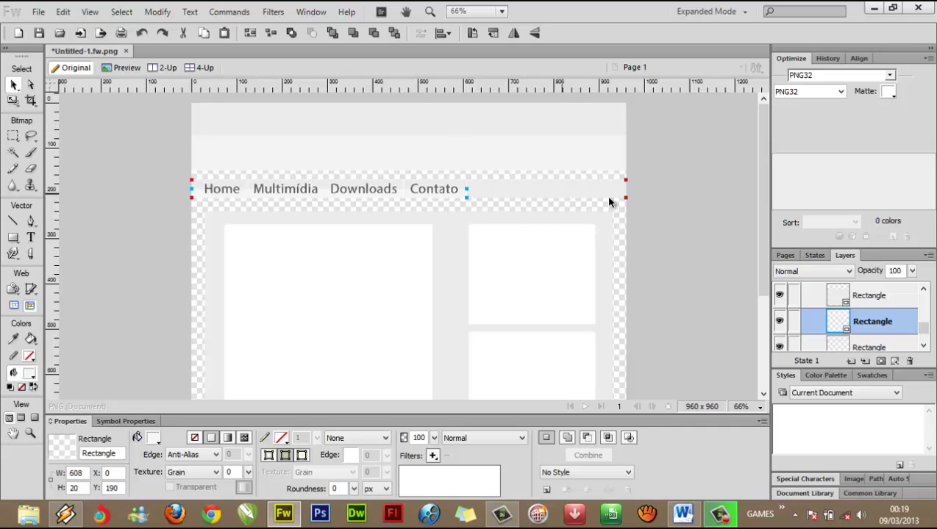
pyautogui.click(30, 433)
pyautogui.moveTo(176, 166); pyautogui.dragTo(563, 215)
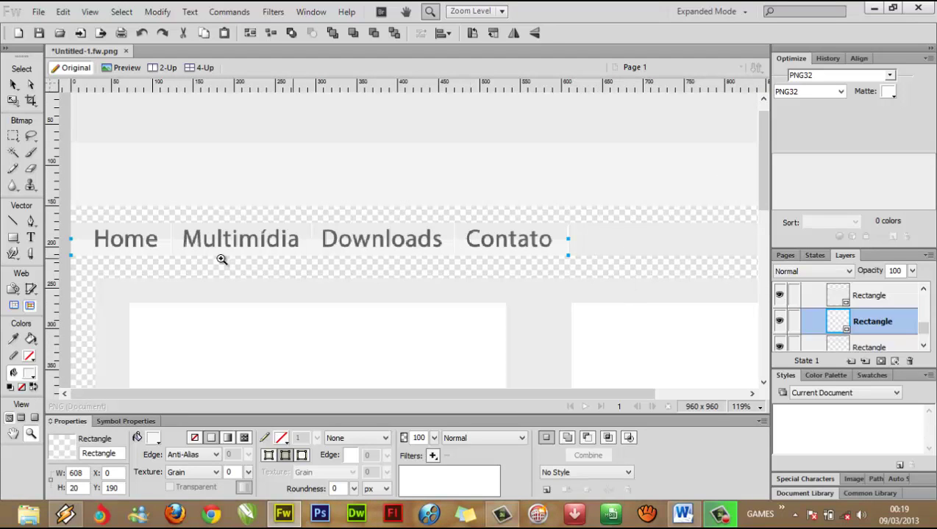
# Draw a 246 × 75 px rectangle in the header at X 36, Y 34, and place a copy directly beside it at X 282, Y 35
pyautogui.hotkey('ctrl', 'alt', '0')
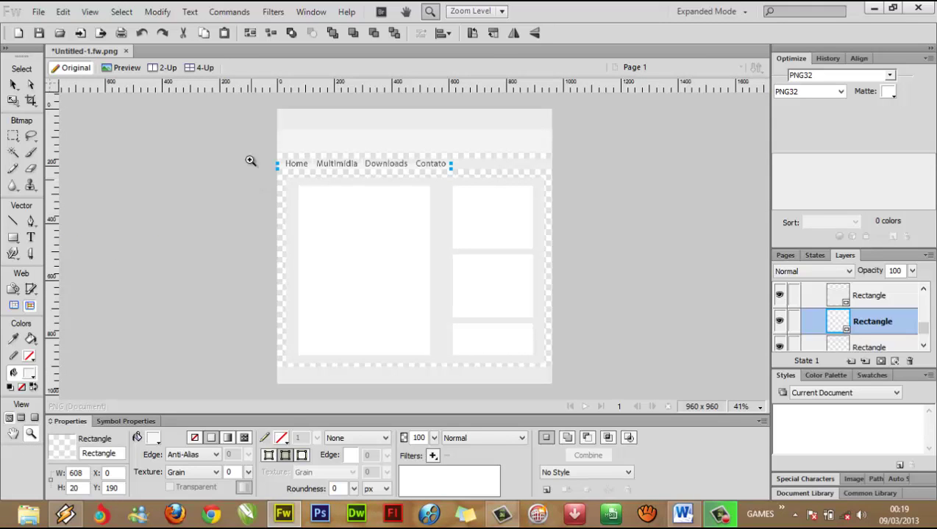
pyautogui.moveTo(272, 109); pyautogui.dragTo(567, 154)
pyautogui.click(17, 235)
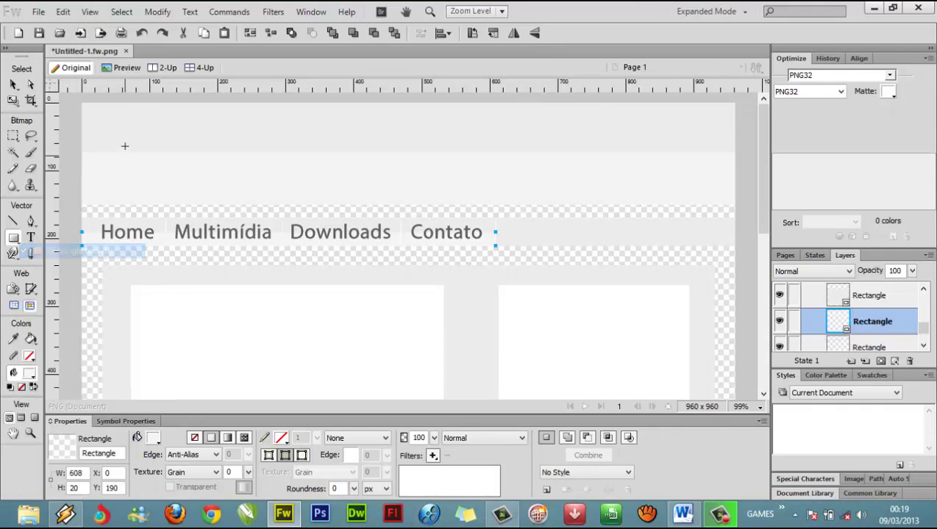
pyautogui.moveTo(104, 131)
pyautogui.mouseDown()
pyautogui.moveTo(132, 190)
pyautogui.moveTo(272, 183)
pyautogui.mouseUp()
pyautogui.click(14, 84)
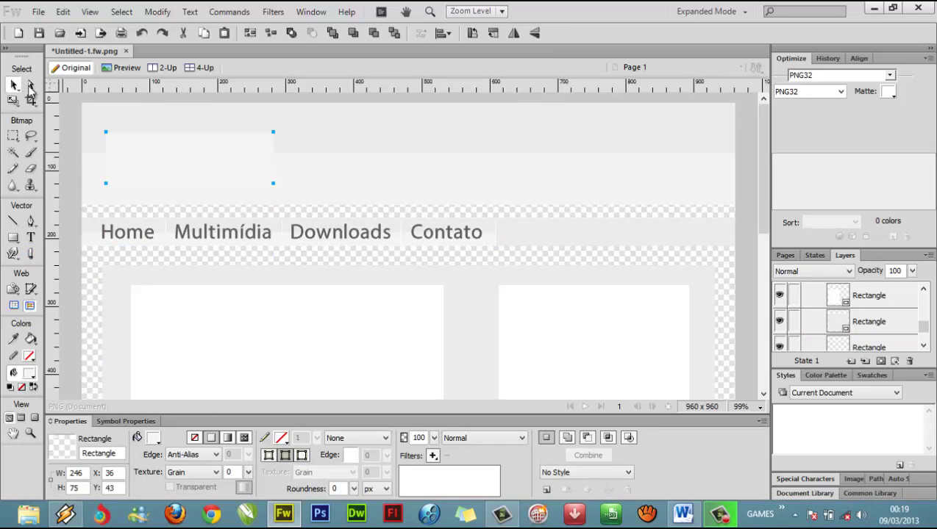
pyautogui.moveTo(151, 169)
pyautogui.mouseDown()
pyautogui.moveTo(146, 147)
pyautogui.moveTo(136, 160)
pyautogui.moveTo(158, 144)
pyautogui.moveTo(154, 153)
pyautogui.moveTo(186, 161)
pyautogui.moveTo(168, 153)
pyautogui.moveTo(171, 163)
pyautogui.moveTo(184, 161)
pyautogui.moveTo(176, 150)
pyautogui.moveTo(174, 169)
pyautogui.mouseUp()
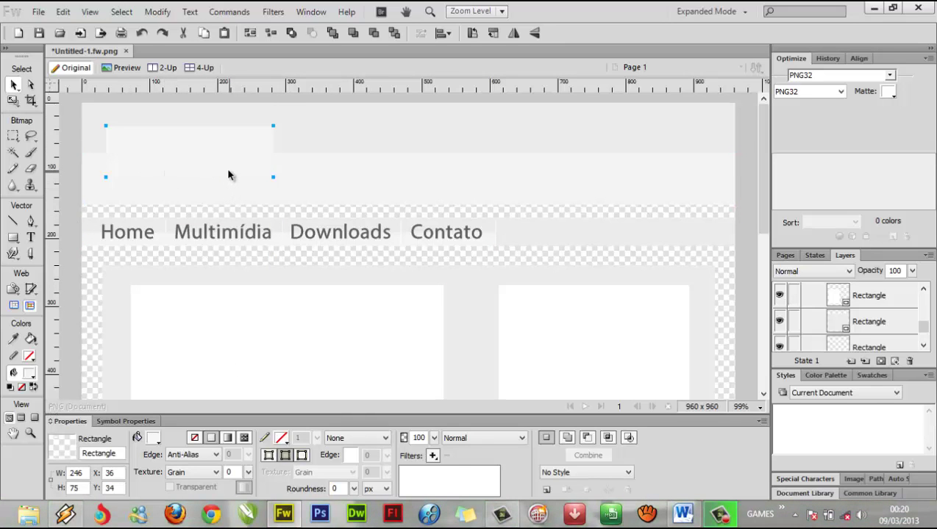
pyautogui.moveTo(209, 154); pyautogui.dragTo(369, 156)
pyautogui.hotkey('ctrl', 'z')
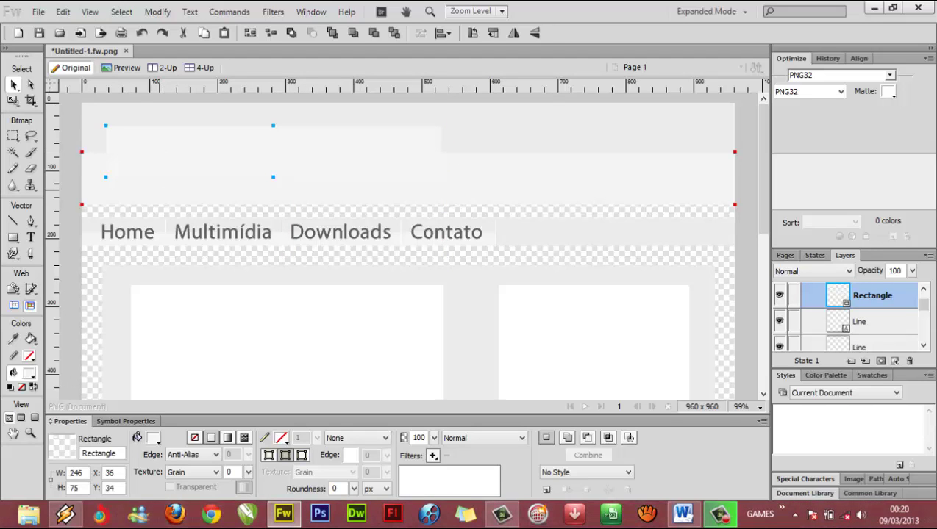
# Fill the first header rectangle with a medium grey, sampled from the menu text and then lightened
pyautogui.click(155, 439)
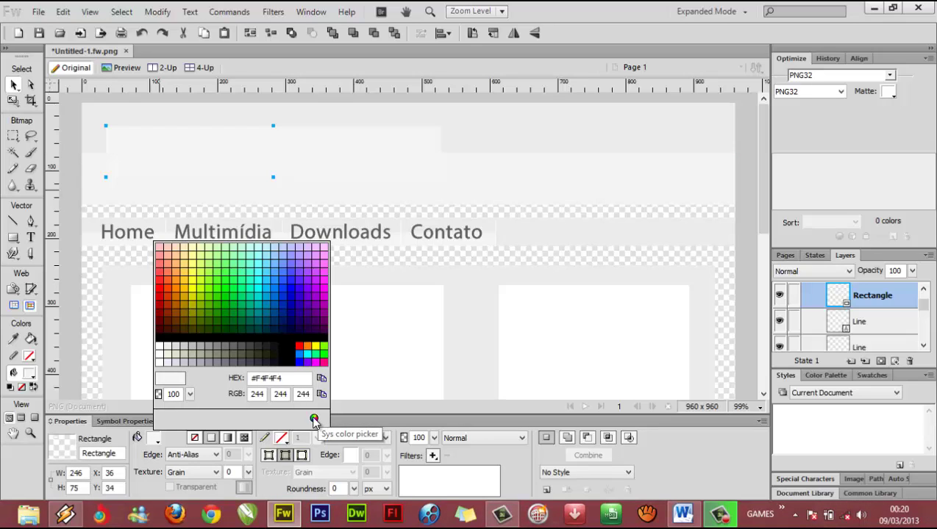
pyautogui.click(126, 230)
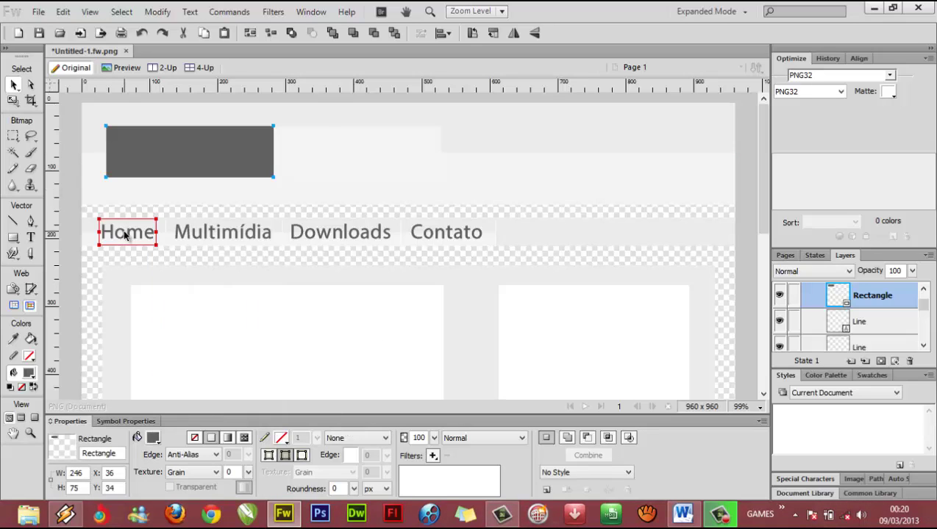
pyautogui.click(153, 438)
pyautogui.click(320, 377)
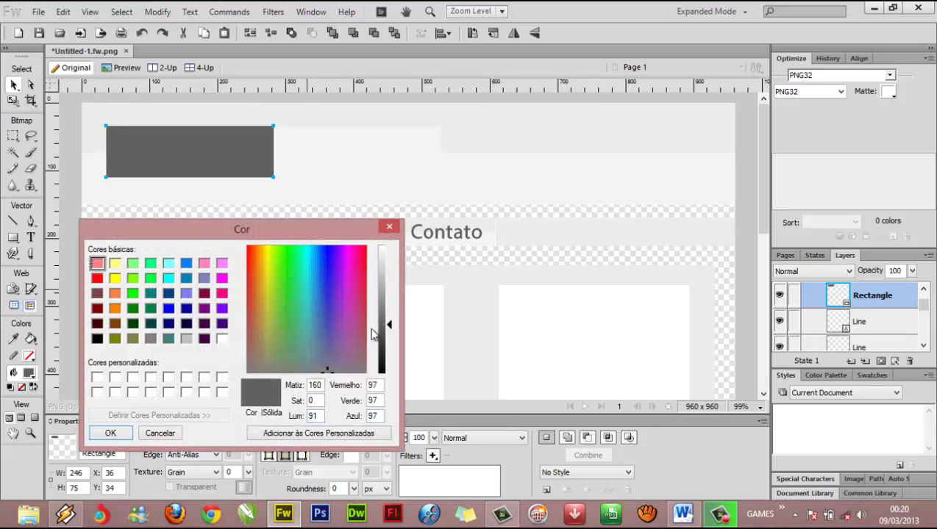
pyautogui.moveTo(389, 324); pyautogui.dragTo(391, 302)
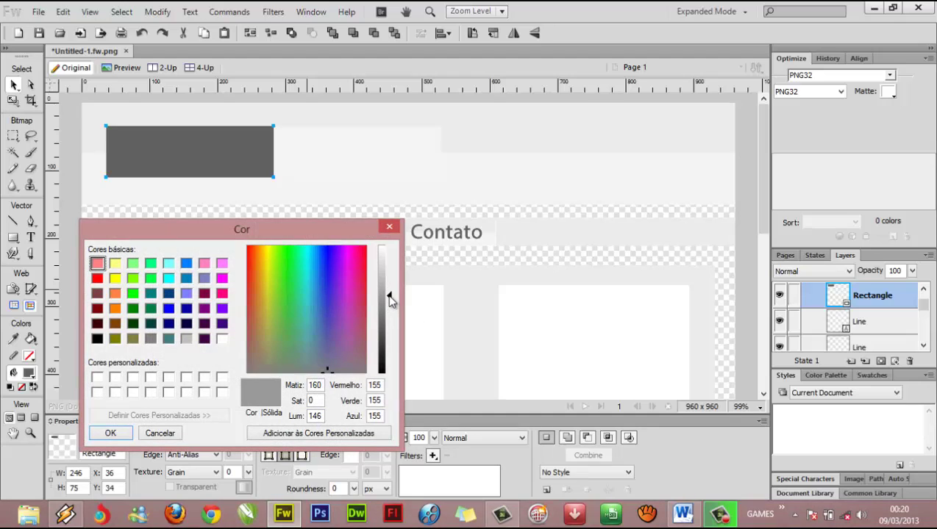
pyautogui.click(110, 434)
# Fill the copied header rectangle with white
pyautogui.moveTo(155, 161); pyautogui.dragTo(323, 160)
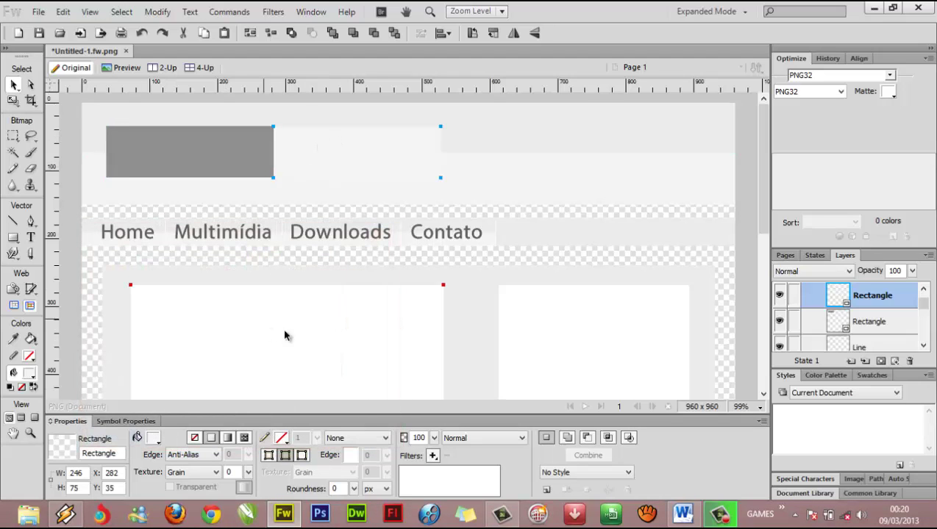
pyautogui.click(152, 438)
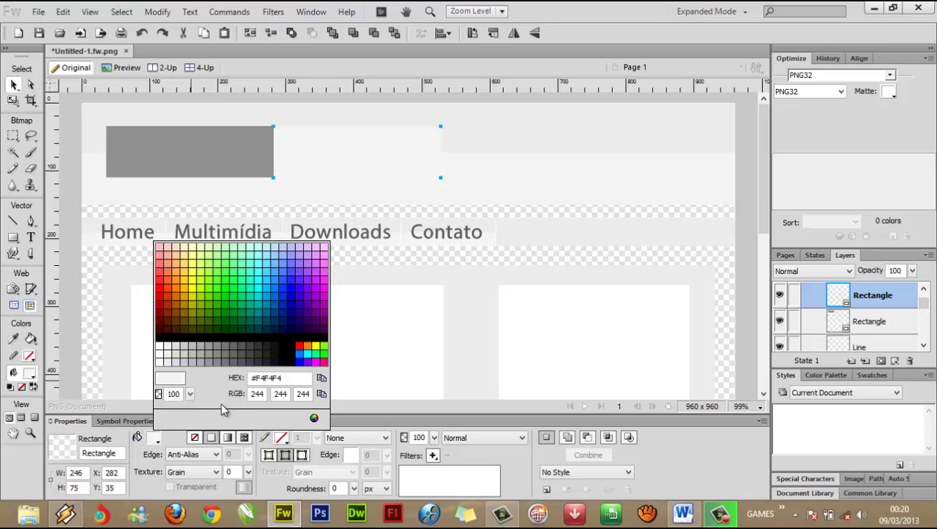
pyautogui.click(388, 319)
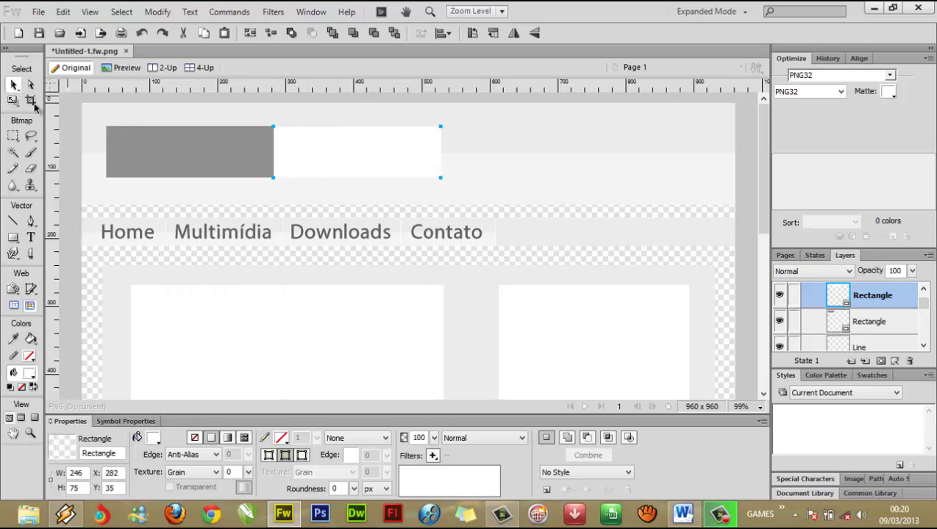
# Add the text "Você" on the grey header rectangle
pyautogui.click(189, 162)
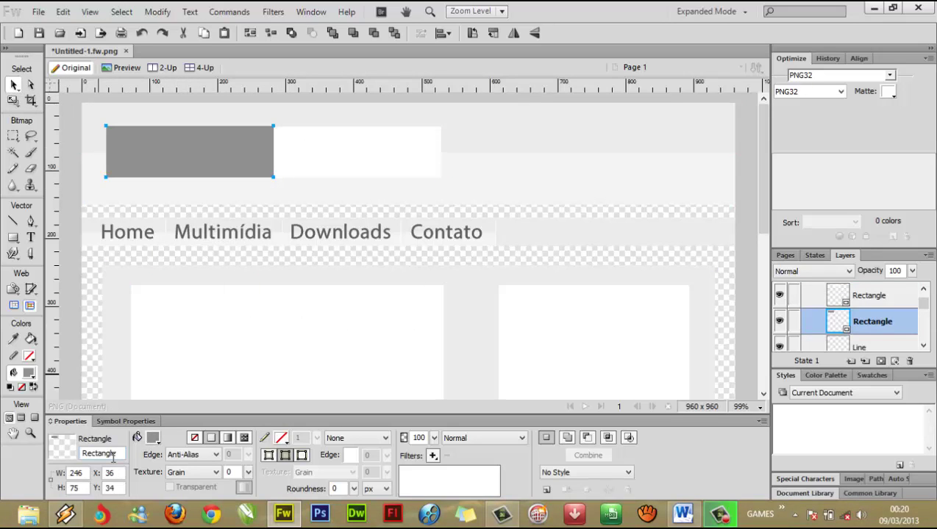
pyautogui.click(31, 238)
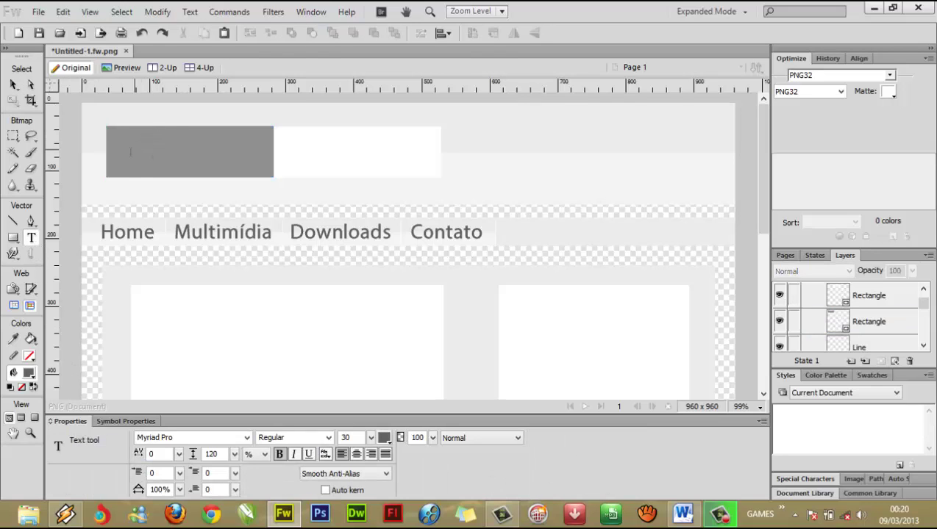
pyautogui.click(134, 150)
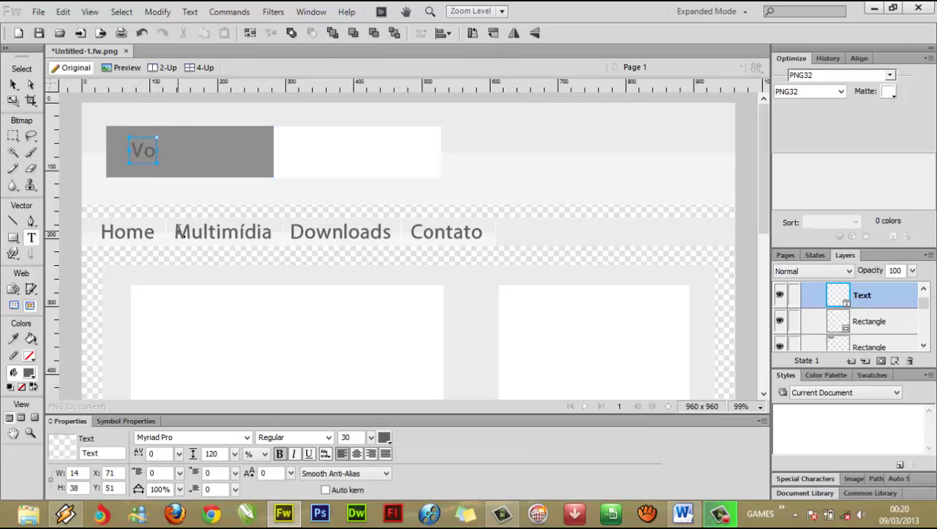
pyautogui.write('VocÇ')
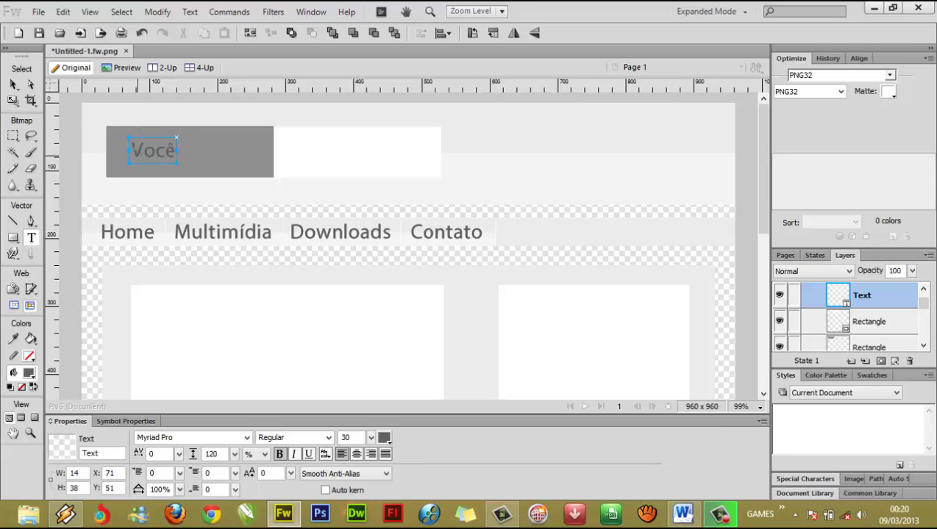
# Set the "Você" text in the Angelic War font at size 67
pyautogui.hotkey('ctrl', 'a')
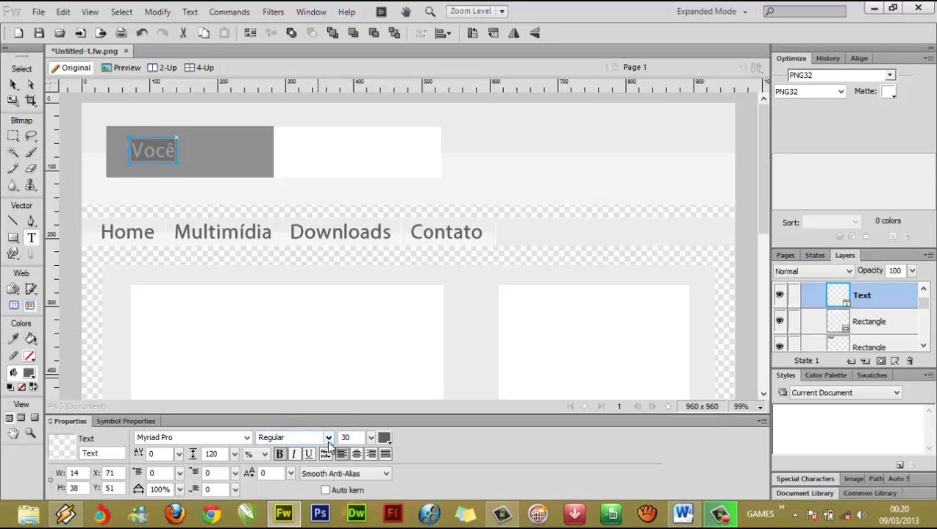
pyautogui.click(188, 438)
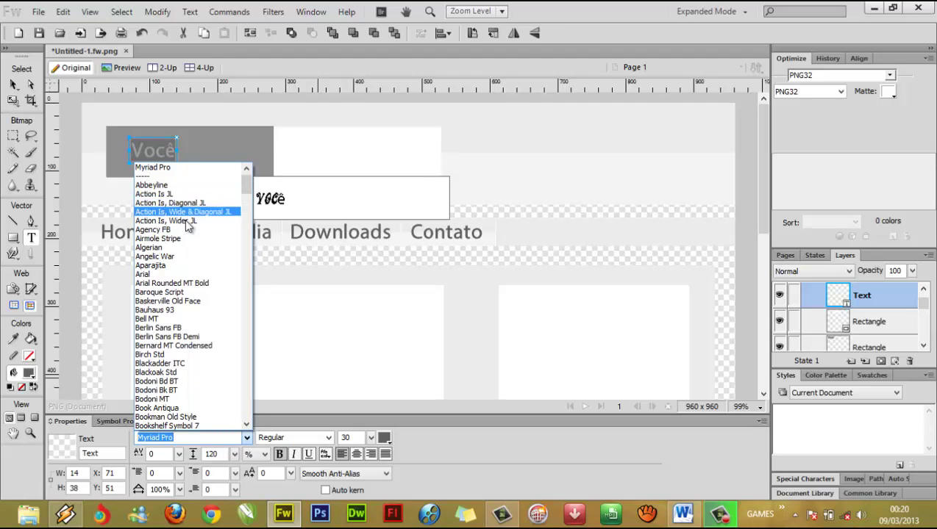
pyautogui.click(170, 258)
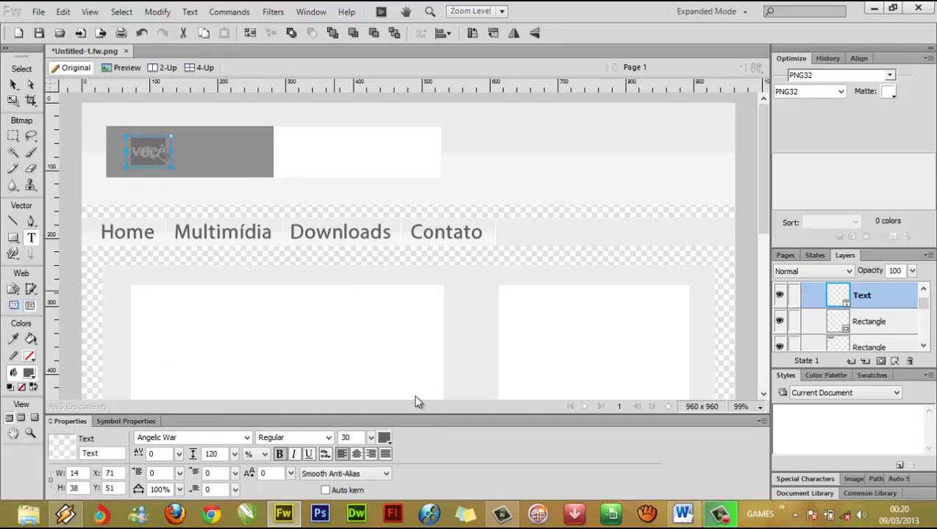
pyautogui.moveTo(371, 437); pyautogui.dragTo(375, 378)
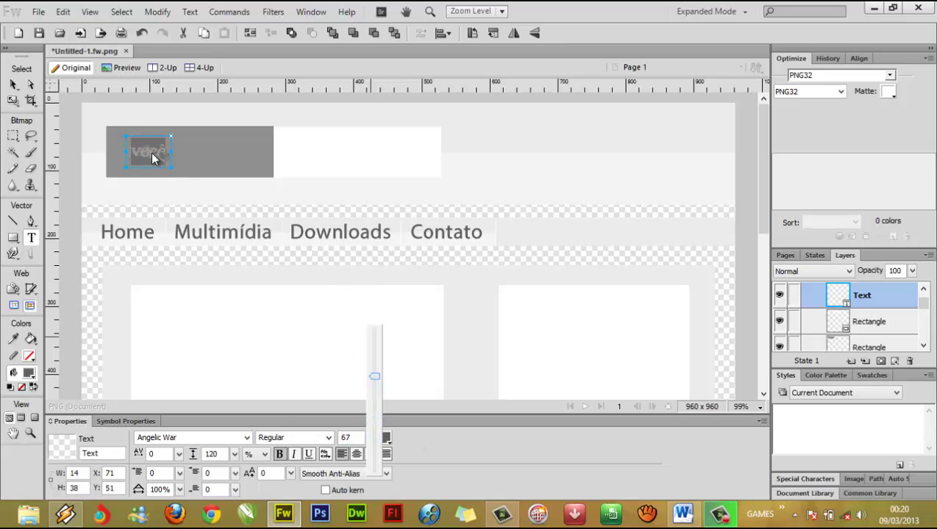
# Colour the "Você" text white and move it to about X 37, Y 25 on the grey rectangle
pyautogui.click(13, 84)
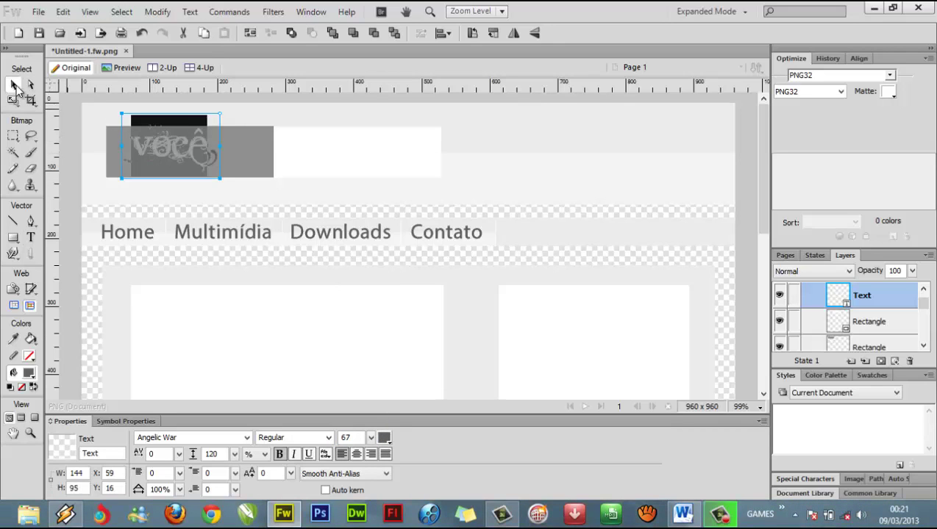
pyautogui.click(177, 152)
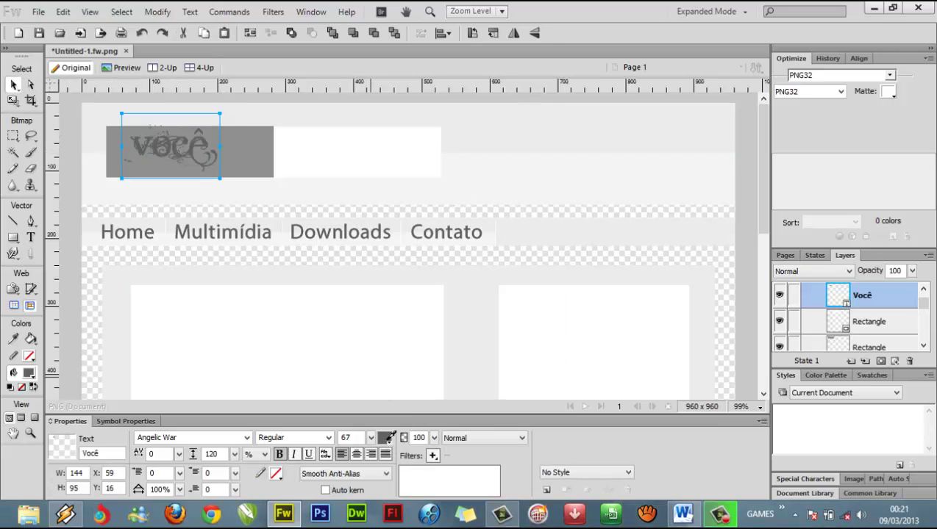
pyautogui.click(384, 437)
pyautogui.click(392, 343)
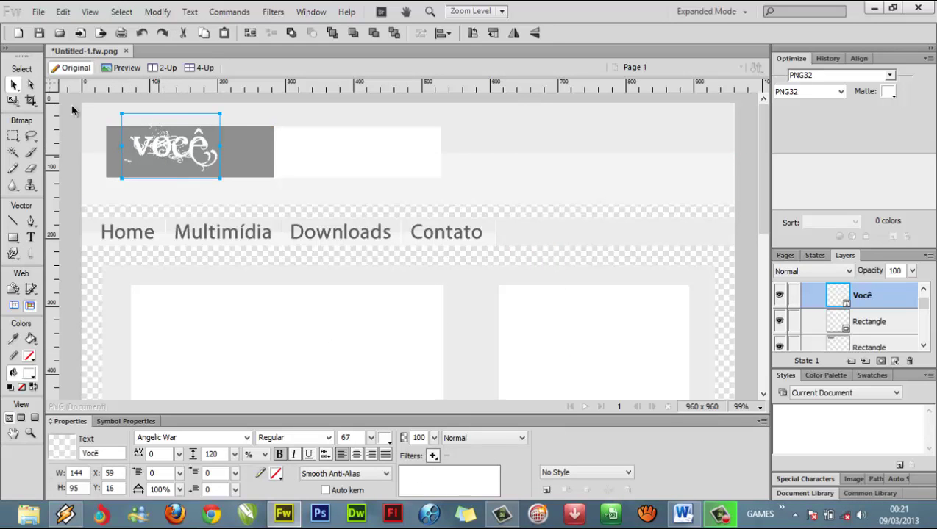
pyautogui.moveTo(155, 156)
pyautogui.mouseDown()
pyautogui.moveTo(216, 159)
pyautogui.moveTo(150, 156)
pyautogui.mouseUp()
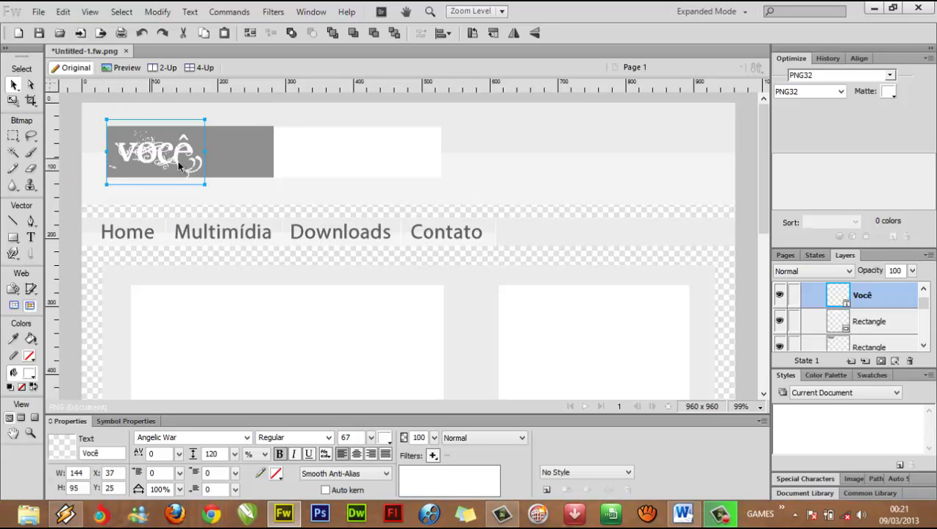
# Narrow the grey rectangle to 188 px wide and move the white rectangle against its edge at about X 225, Y 35
pyautogui.click(250, 156)
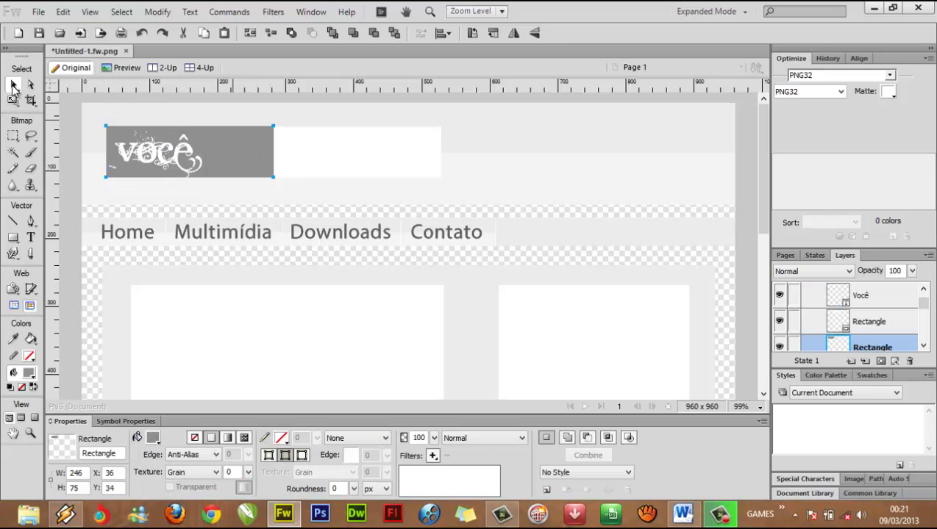
pyautogui.click(12, 100)
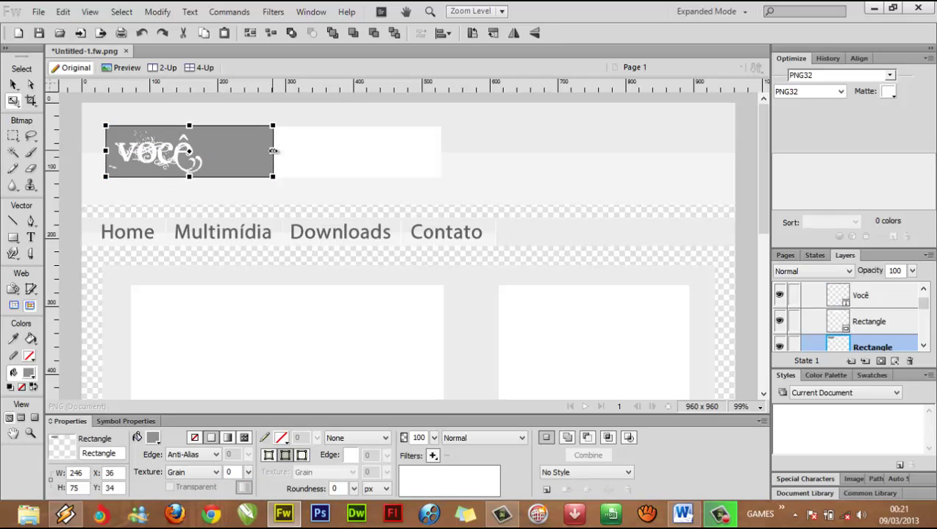
pyautogui.moveTo(272, 150); pyautogui.dragTo(235, 151)
pyautogui.click(13, 85)
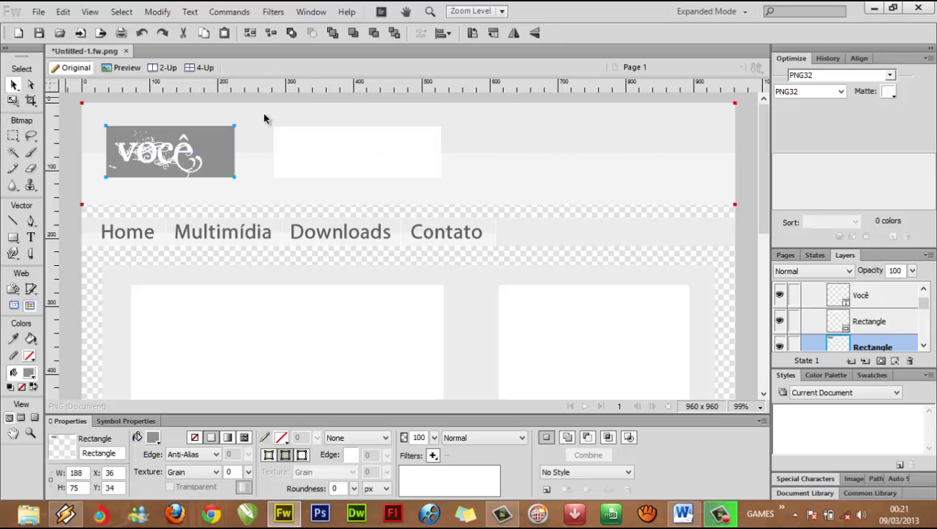
pyautogui.moveTo(341, 154); pyautogui.dragTo(329, 158)
pyautogui.moveTo(328, 159); pyautogui.dragTo(319, 159)
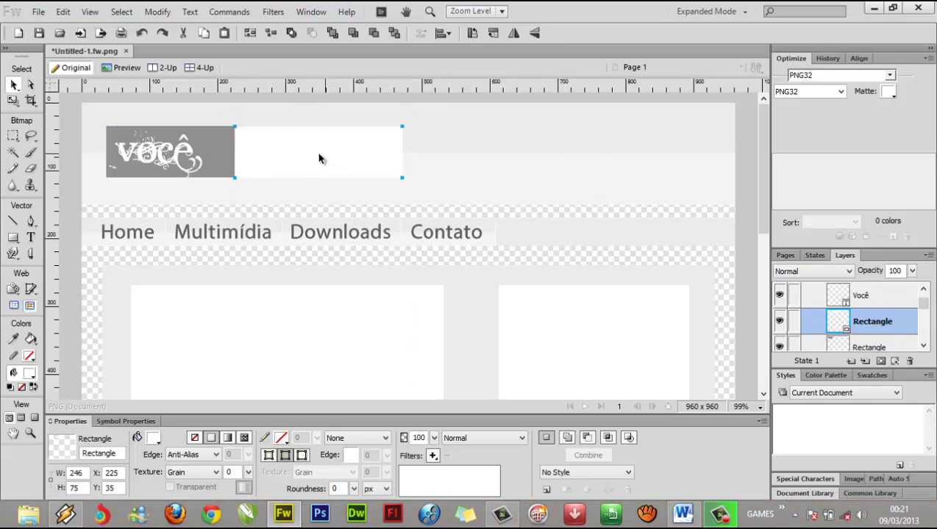
# Place a copy of the "Você" text on the white rectangle at about X 253, Y 26, and colour it black
pyautogui.click(31, 238)
pyautogui.click(13, 84)
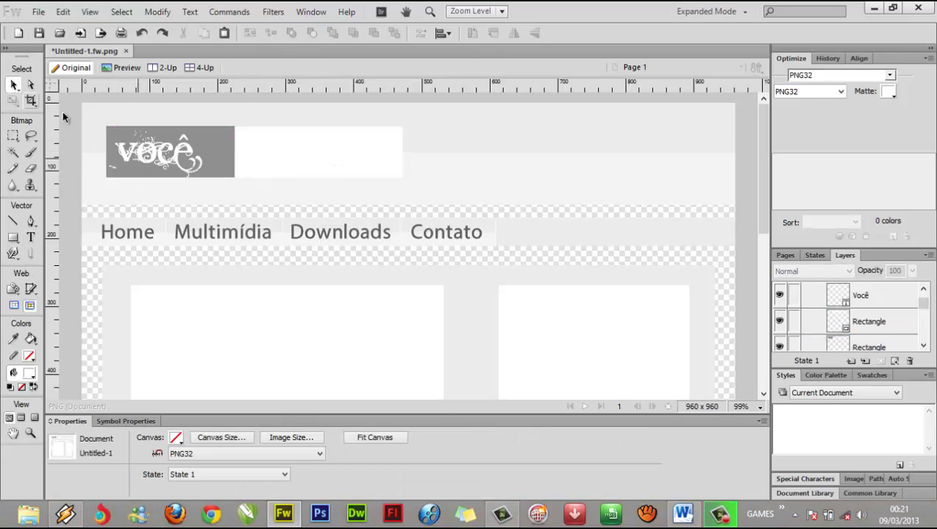
pyautogui.click(136, 151)
pyautogui.moveTo(147, 153); pyautogui.dragTo(293, 159)
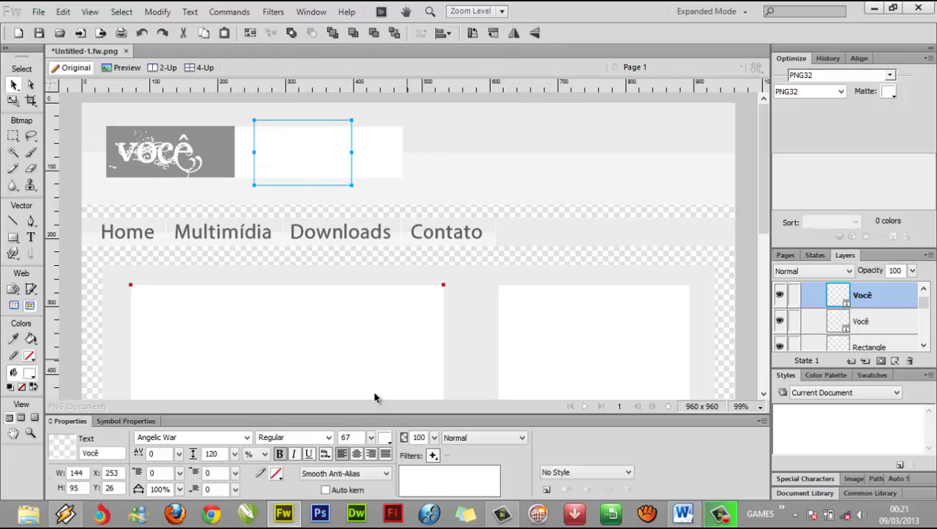
pyautogui.click(384, 438)
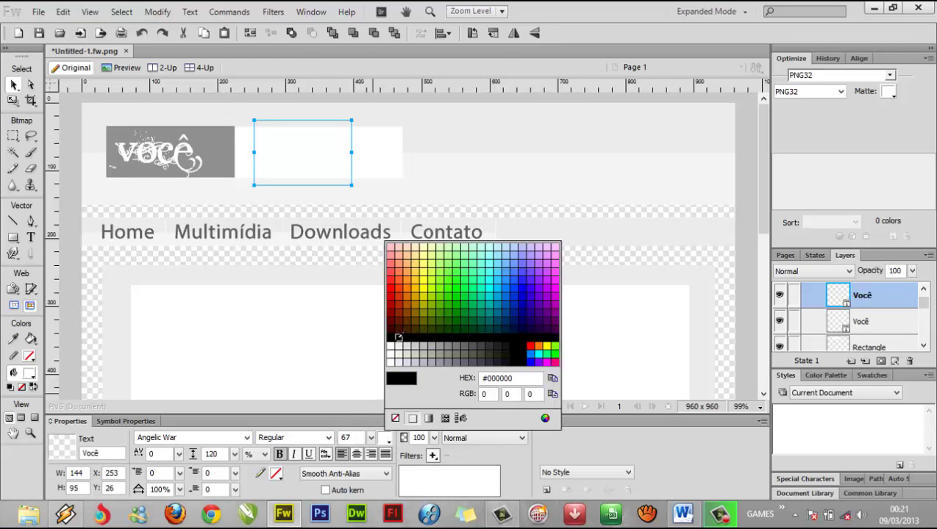
pyautogui.click(393, 332)
# Replace the wording of the black text copy with "designer"
pyautogui.press('t')
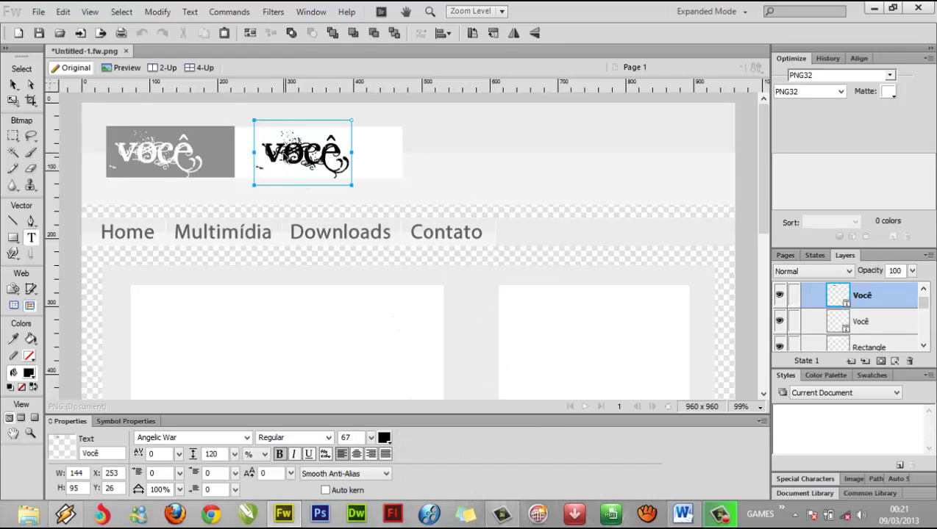
pyautogui.doubleClick(284, 153)
pyautogui.write('de')
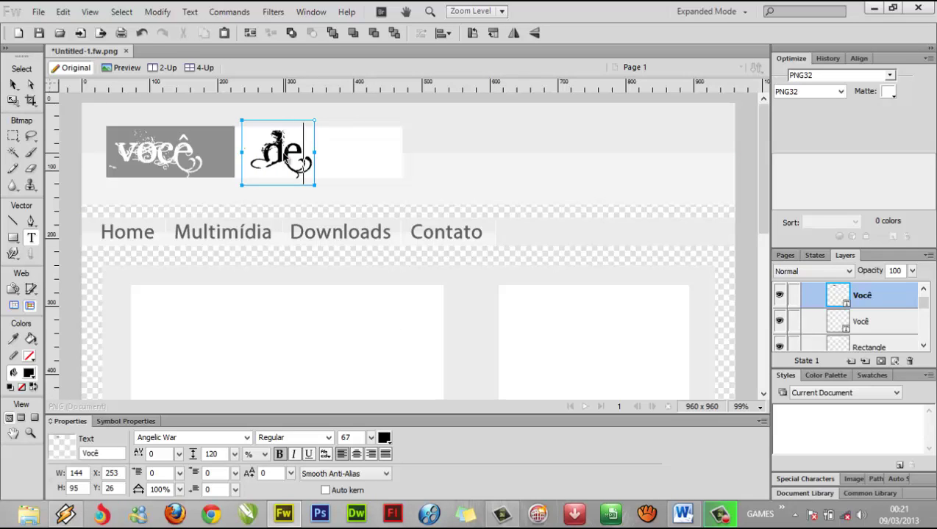
pyautogui.write('sign')
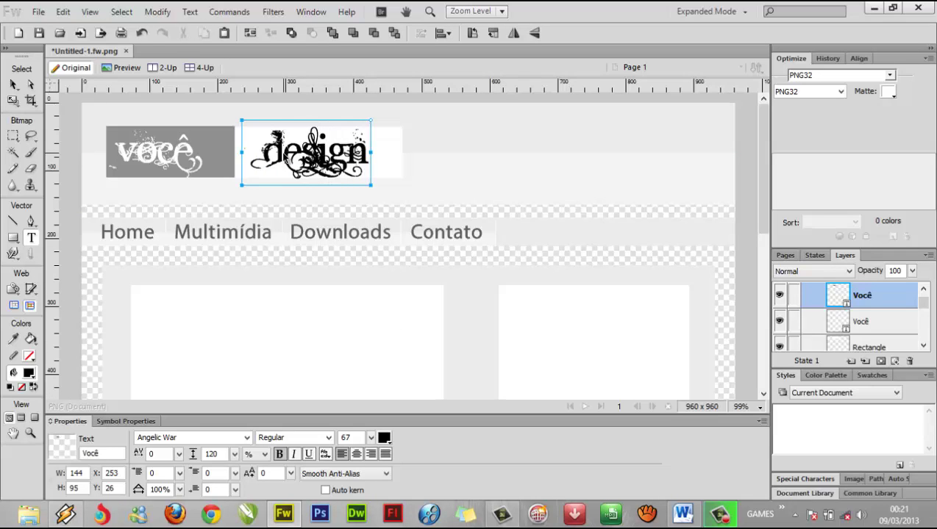
pyautogui.write('er')
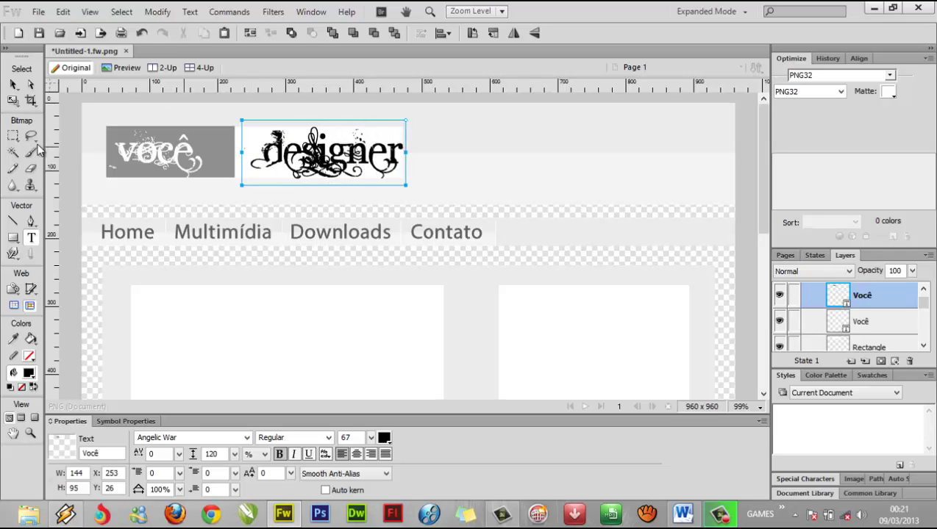
# Move the "designer" text to about X 217, Y 25 on the white rectangle
pyautogui.click(13, 84)
pyautogui.moveTo(334, 164); pyautogui.dragTo(324, 160)
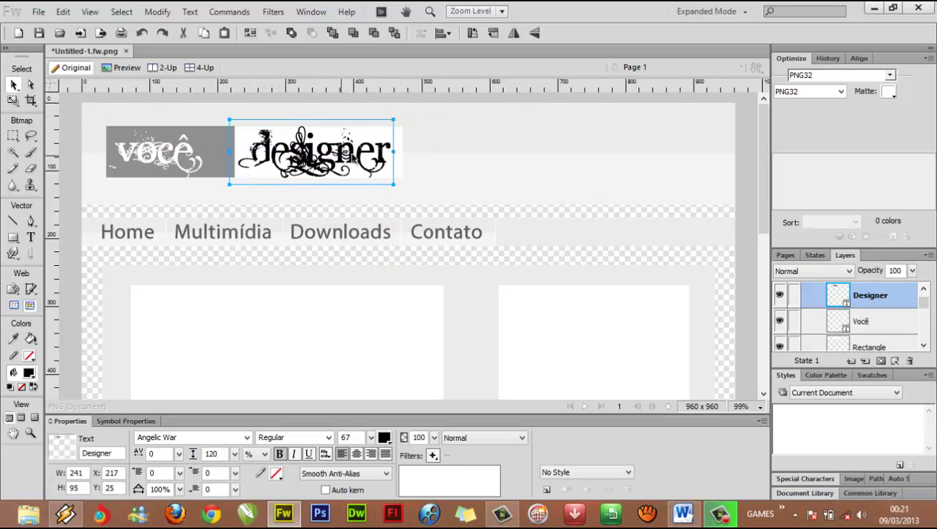
# Duplicate the grey logo rectangle in place and shrink the copy to its lower half, about 188 by 37 px at Y 72
pyautogui.click(215, 174)
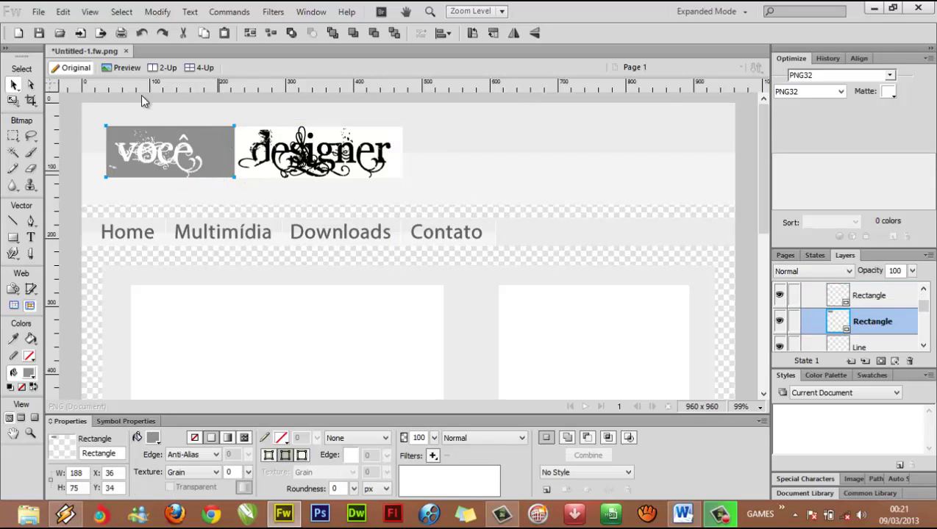
pyautogui.click(63, 11)
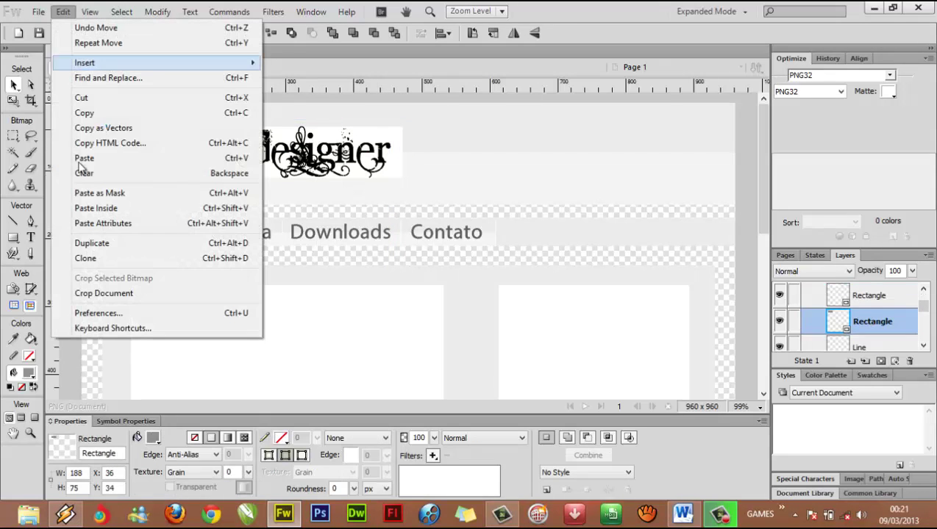
pyautogui.click(146, 112)
pyautogui.click(63, 12)
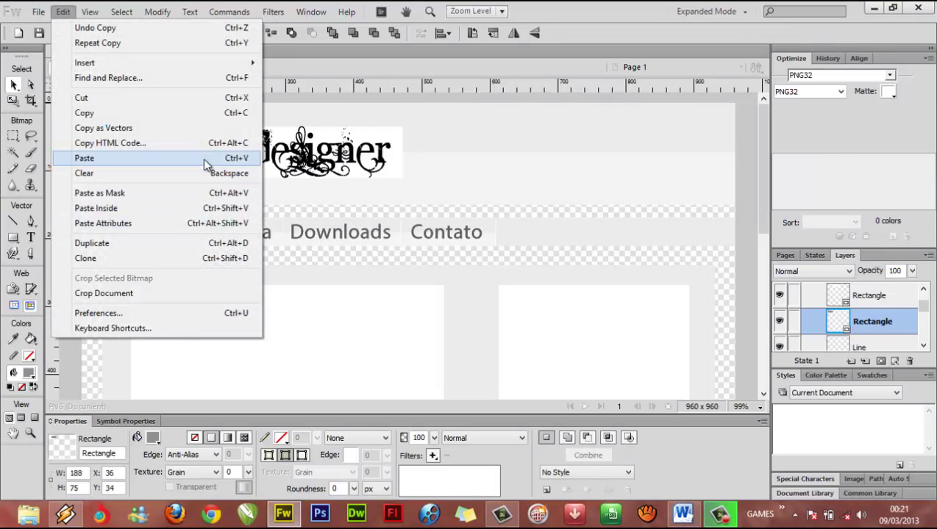
pyautogui.click(245, 161)
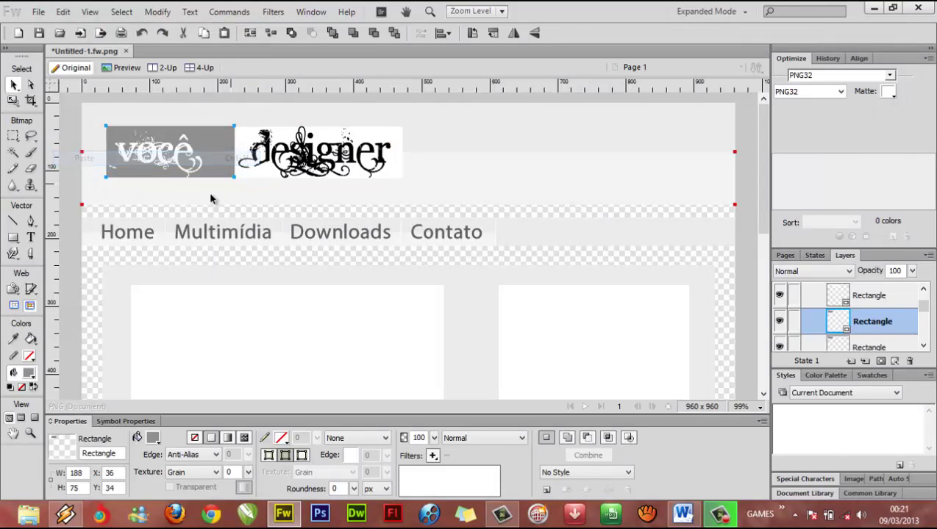
pyautogui.click(13, 101)
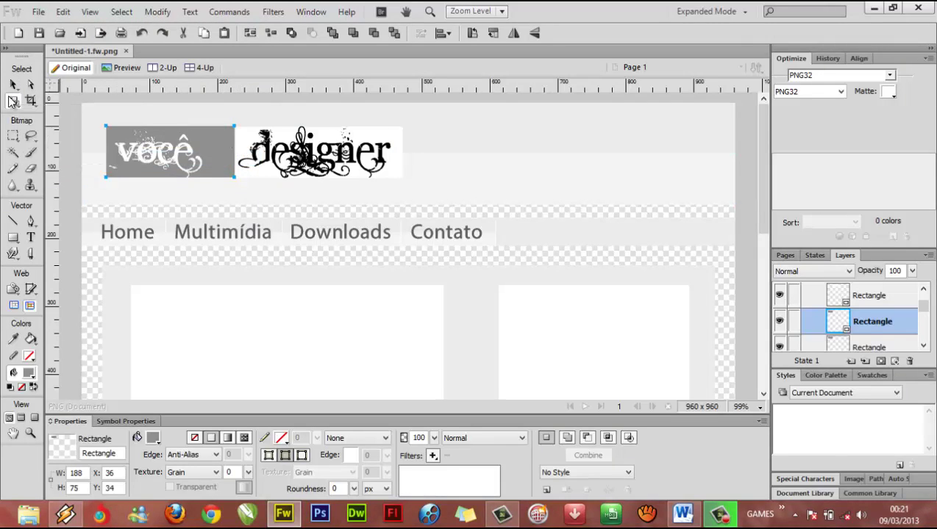
pyautogui.moveTo(170, 127); pyautogui.dragTo(168, 151)
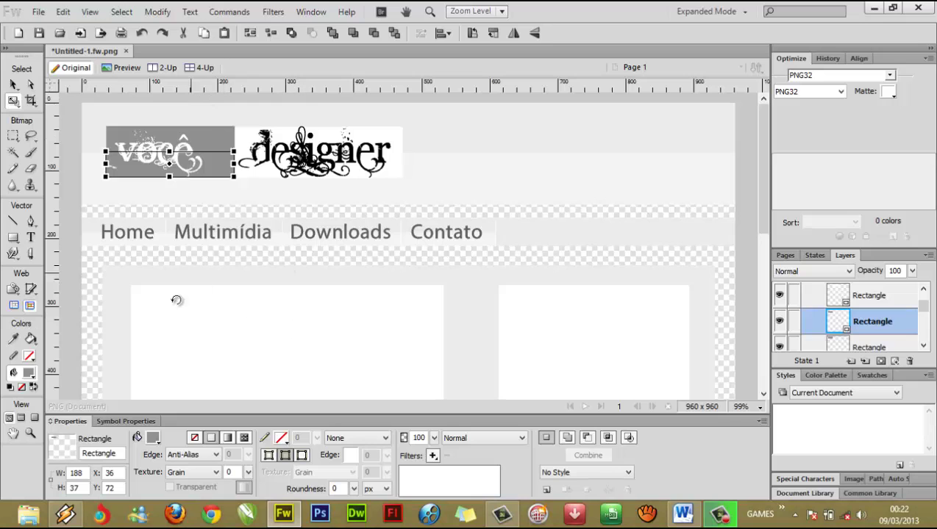
# Fill the lower half copy of the grey rectangle with a lighter grey, RGB 192, 192, 192
pyautogui.click(158, 437)
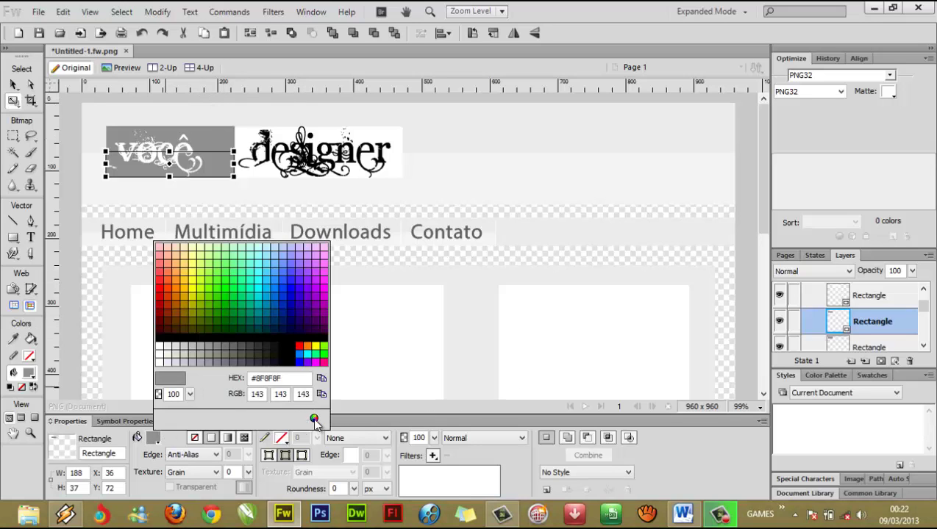
pyautogui.click(312, 414)
pyautogui.moveTo(392, 305); pyautogui.dragTo(392, 283)
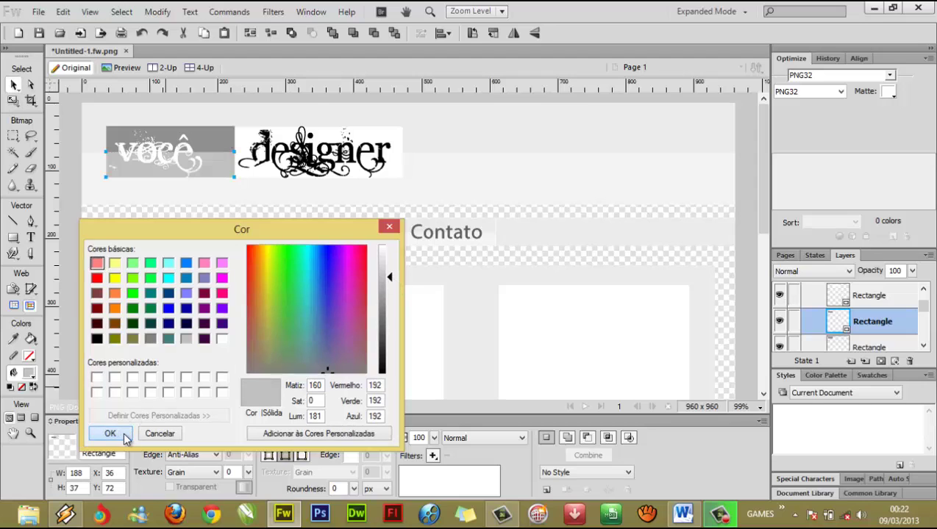
pyautogui.click(126, 433)
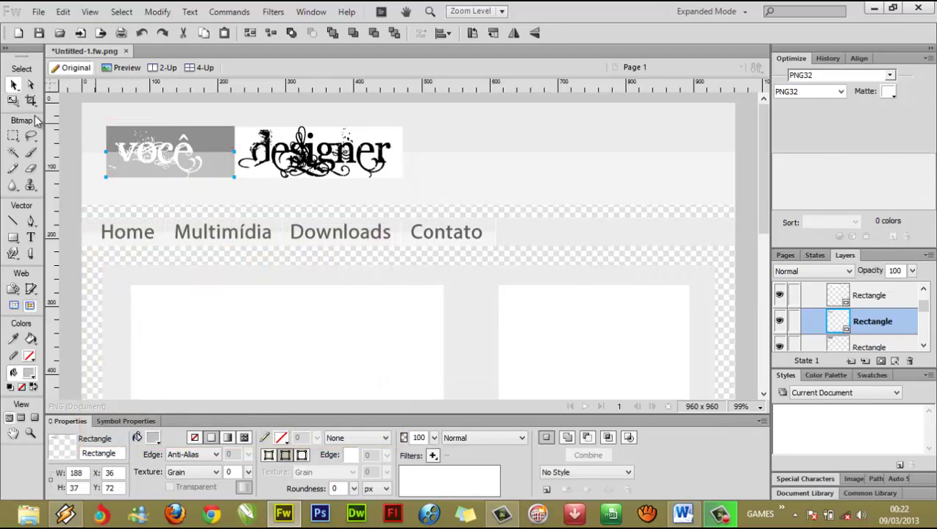
# Bring the "Você" text to the front and move it to about X 51, Y 16
pyautogui.click(168, 152)
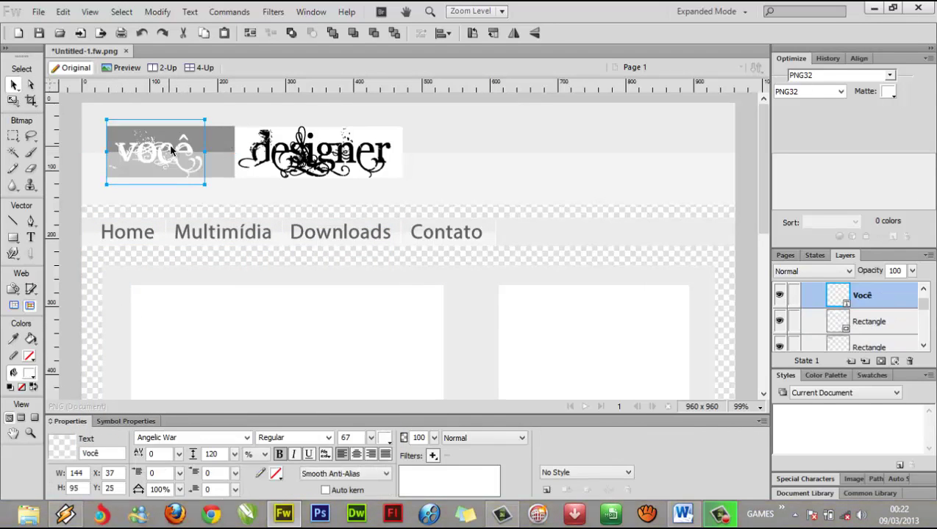
pyautogui.rightClick(171, 150)
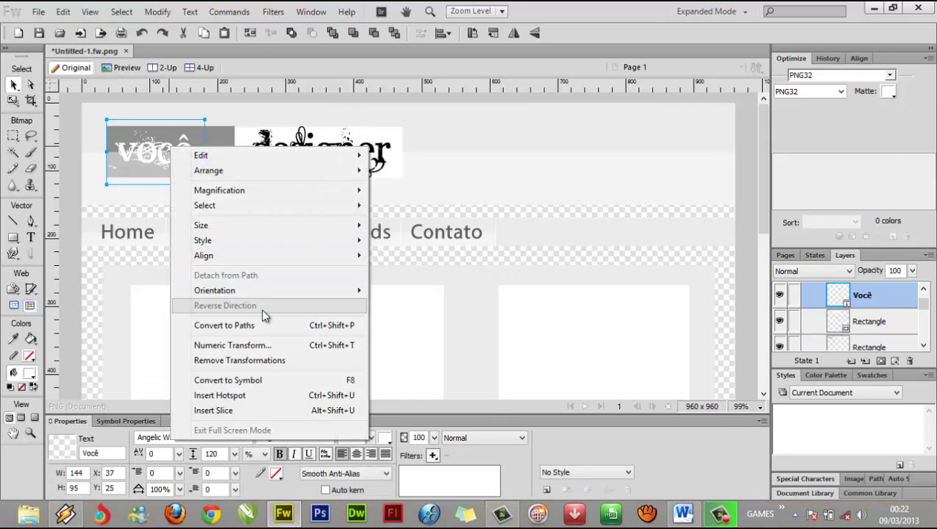
pyautogui.moveTo(236, 172)
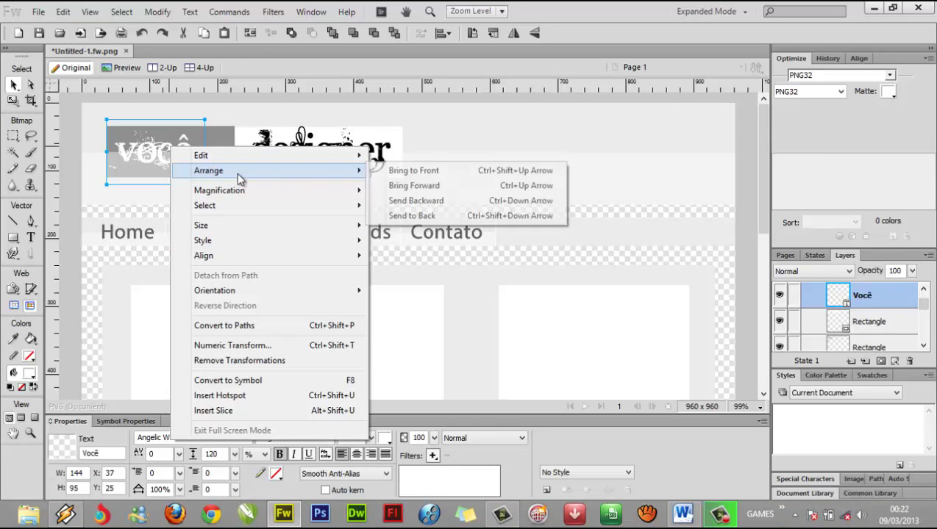
pyautogui.click(394, 170)
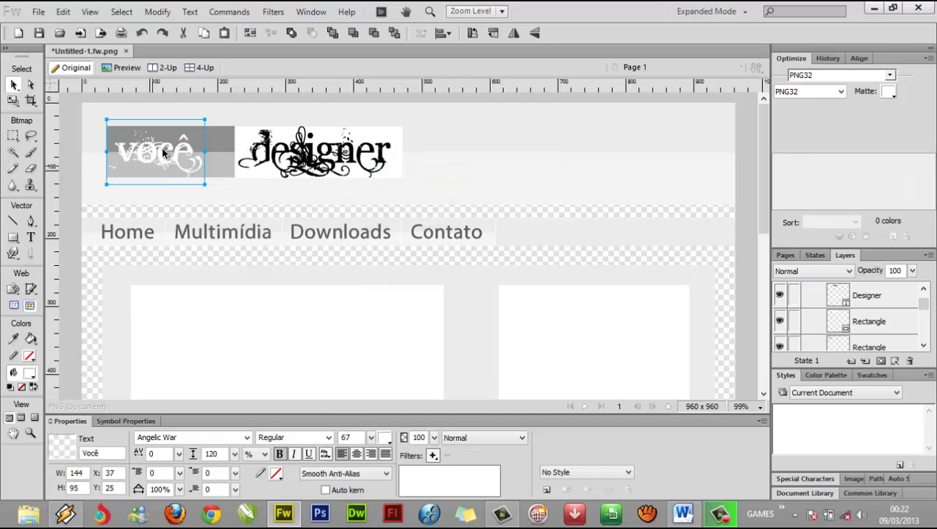
pyautogui.moveTo(172, 151); pyautogui.dragTo(178, 148)
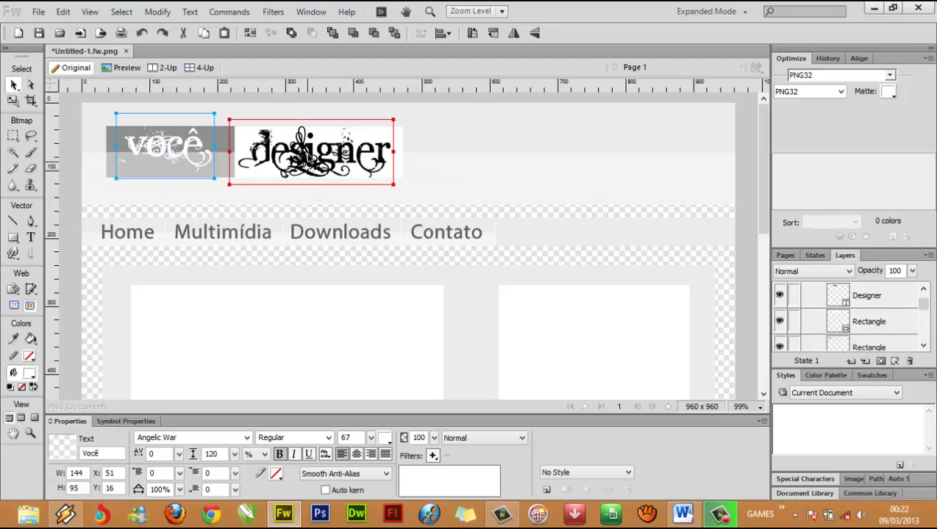
# Duplicate the white logo rectangle in place and shrink the copy to its lower half, about 246 by 38 px at Y 72
pyautogui.click(318, 169)
pyautogui.click(401, 142)
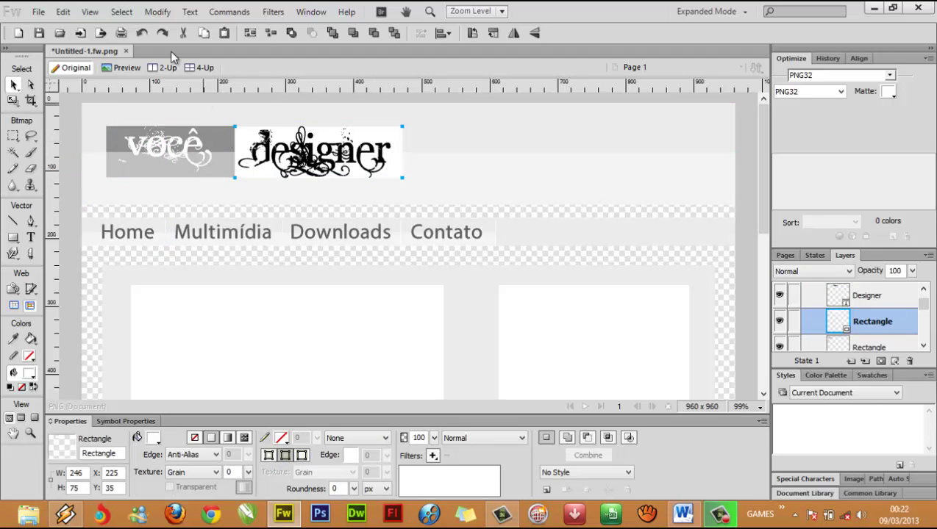
pyautogui.click(62, 12)
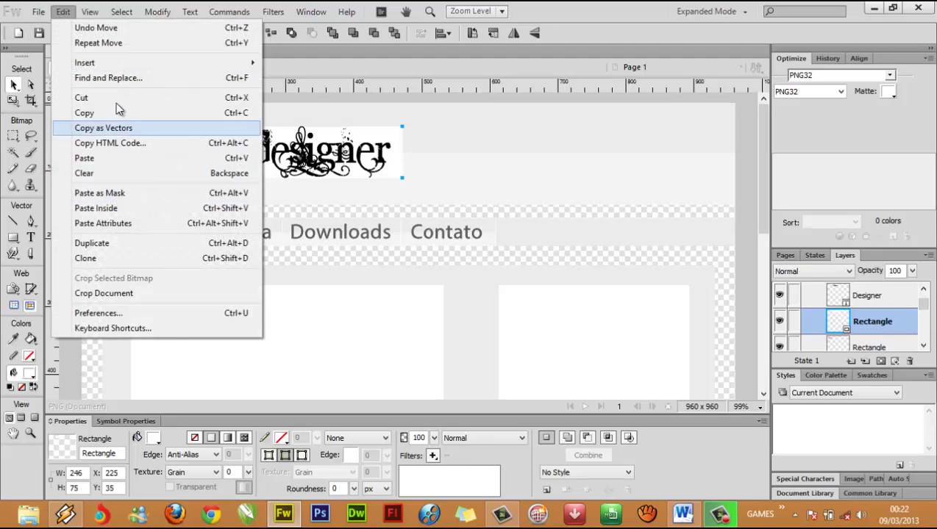
pyautogui.click(109, 119)
pyautogui.click(63, 12)
pyautogui.click(103, 173)
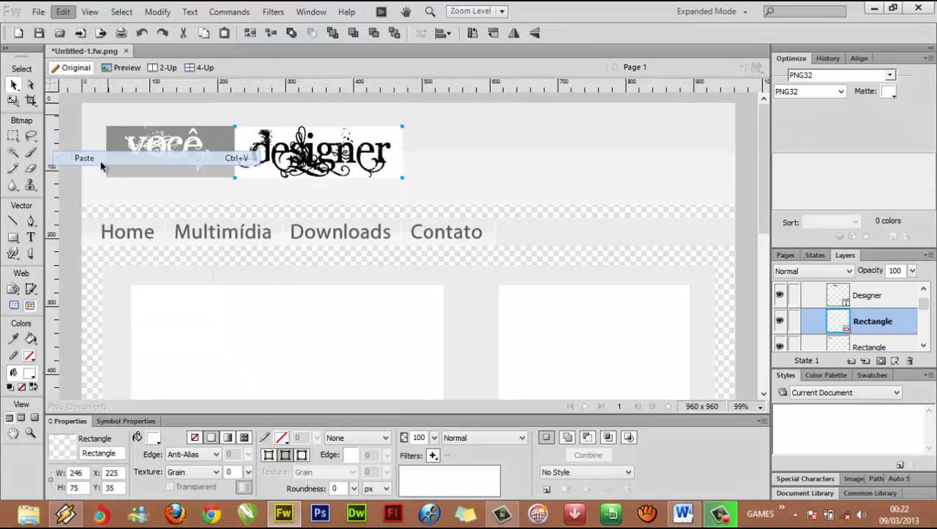
pyautogui.click(13, 101)
pyautogui.moveTo(321, 128); pyautogui.dragTo(317, 152)
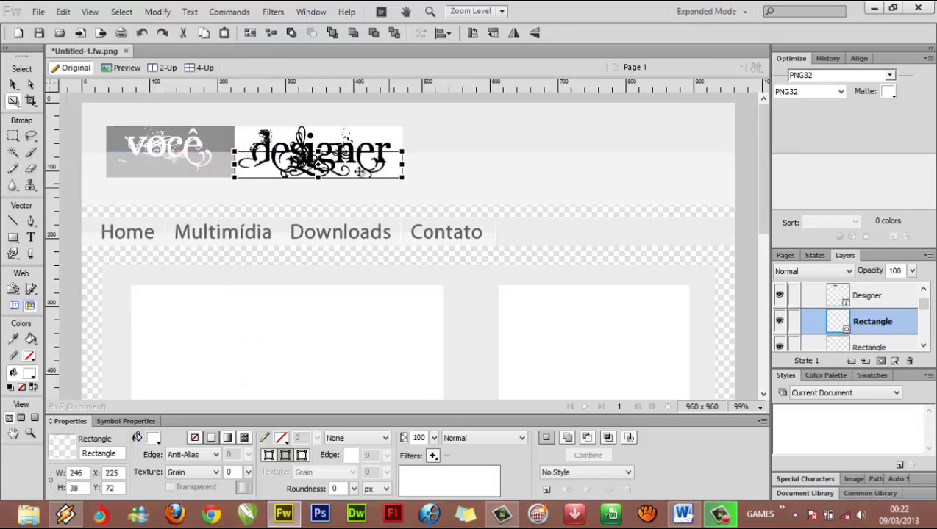
# Fill the half-height copy behind "designer" with light grey, RGB 210, 210, 210
pyautogui.click(154, 435)
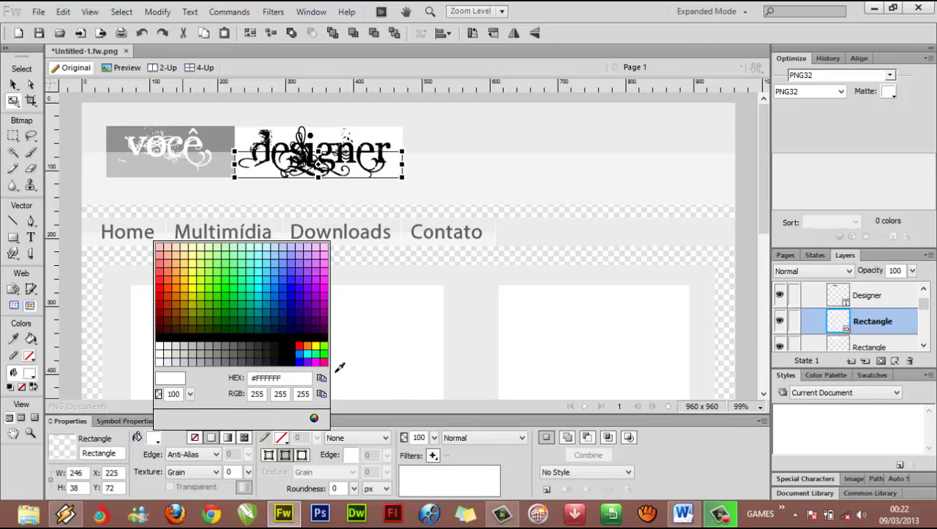
pyautogui.click(316, 417)
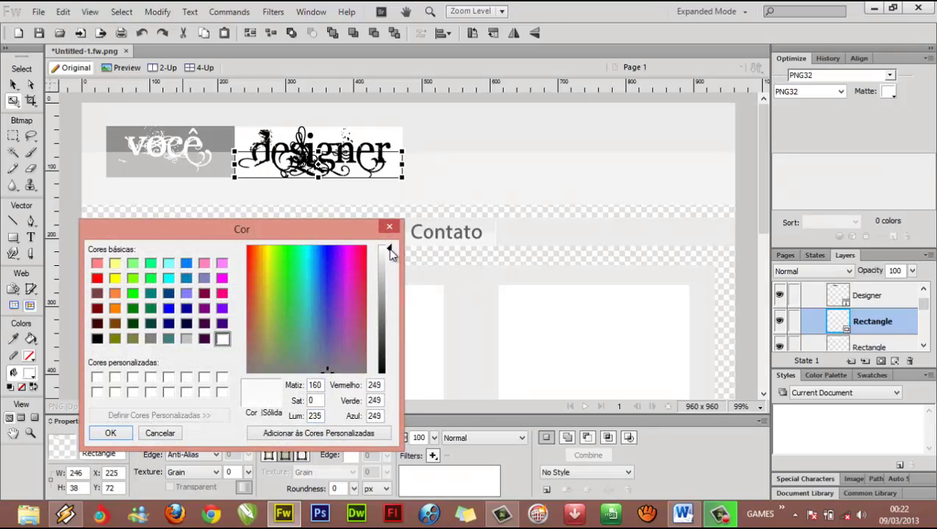
pyautogui.moveTo(391, 253); pyautogui.dragTo(388, 275)
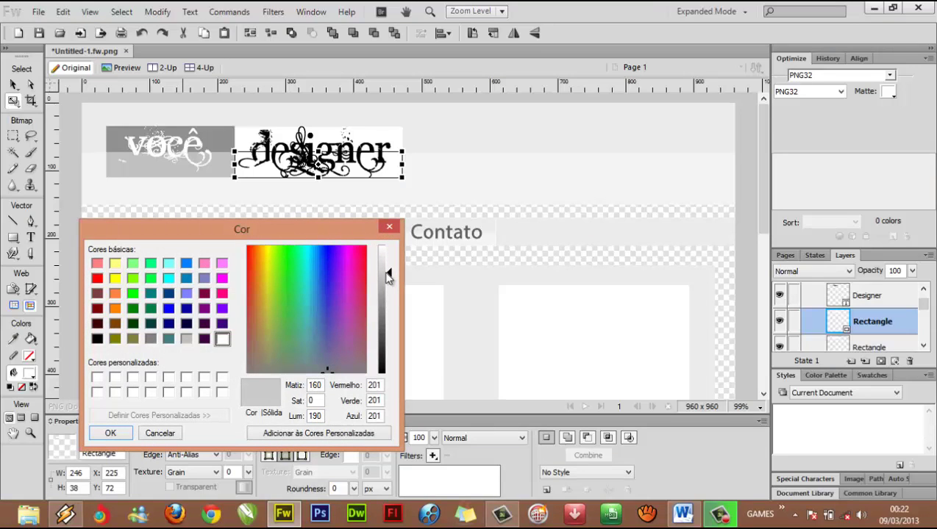
pyautogui.click(110, 433)
# Move the half-height strip to the upper half of the white rectangle at Y 35 and set its fill to RGB 233, 233, 233
pyautogui.click(18, 85)
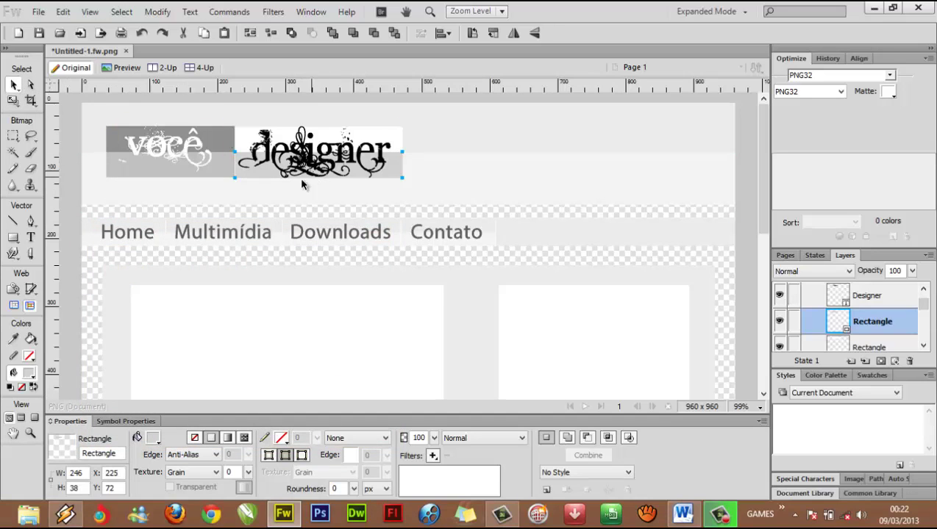
pyautogui.moveTo(268, 174); pyautogui.dragTo(271, 147)
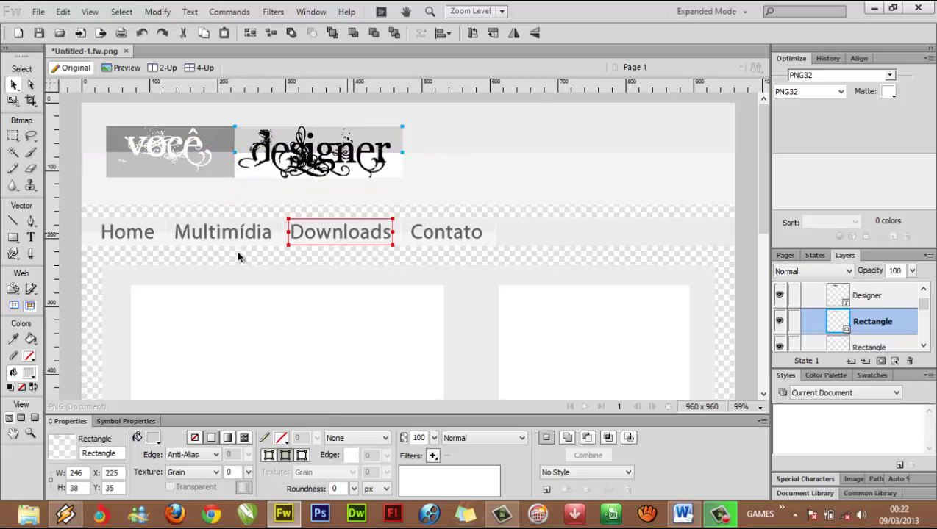
pyautogui.click(152, 438)
pyautogui.click(313, 418)
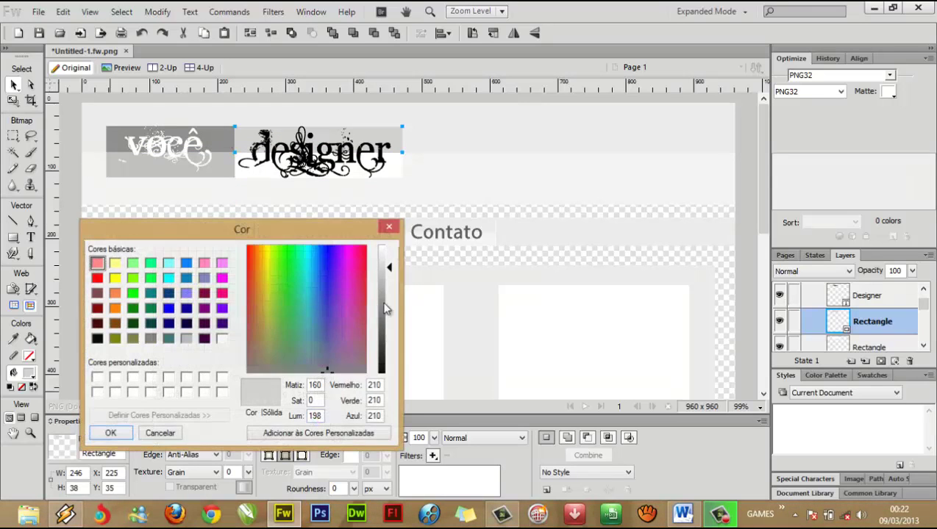
pyautogui.moveTo(392, 268); pyautogui.dragTo(392, 261)
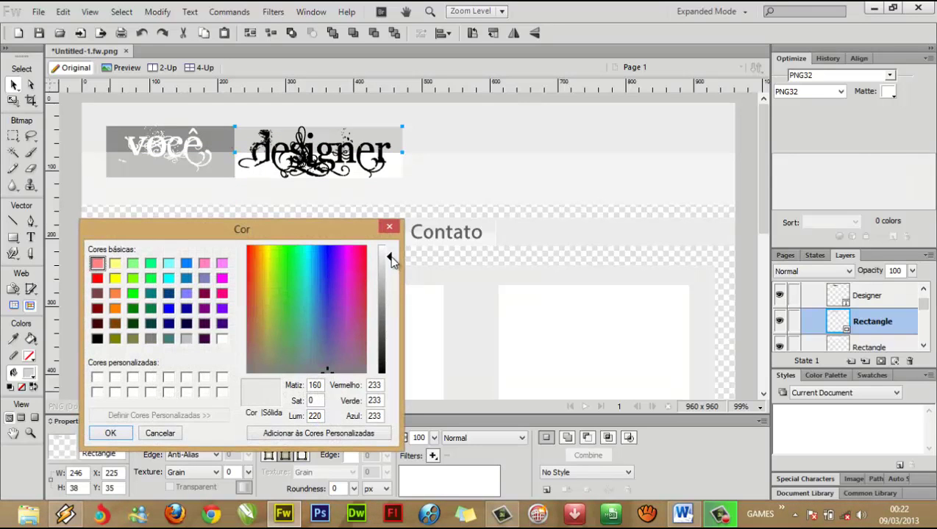
pyautogui.click(112, 434)
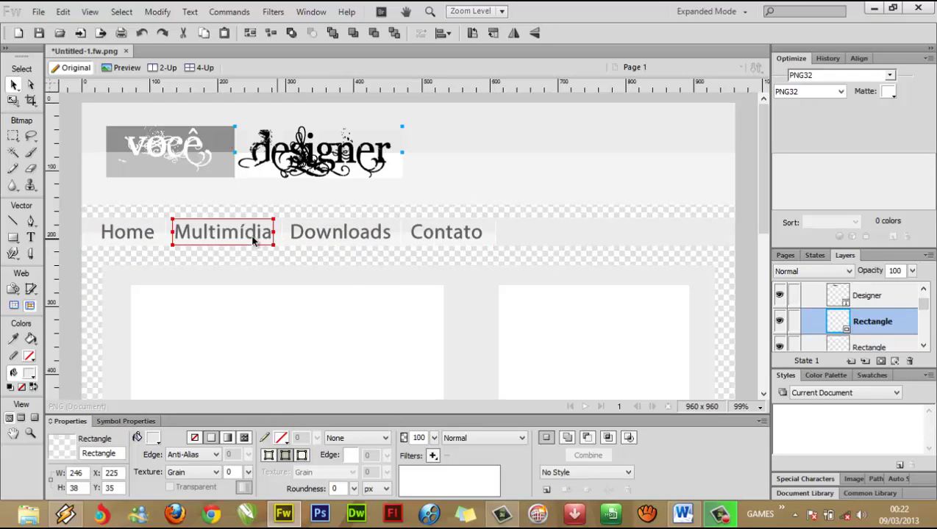
# Darken the upper strip behind "designer" slightly to RGB 228, 228, 228
pyautogui.click(153, 441)
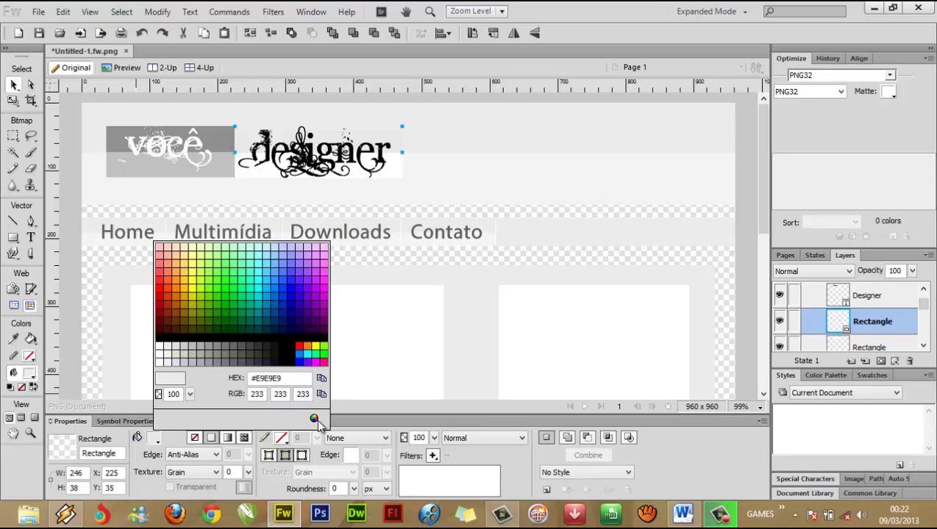
pyautogui.click(316, 418)
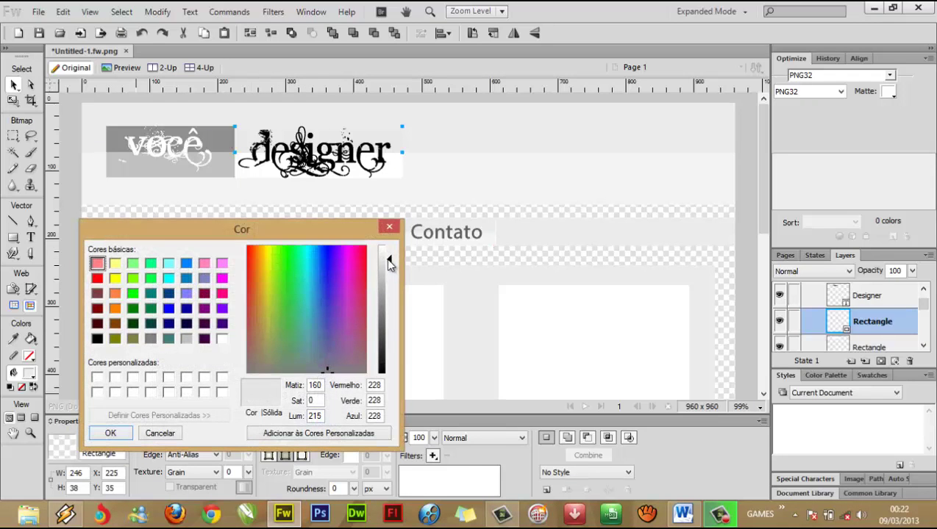
pyautogui.click(110, 433)
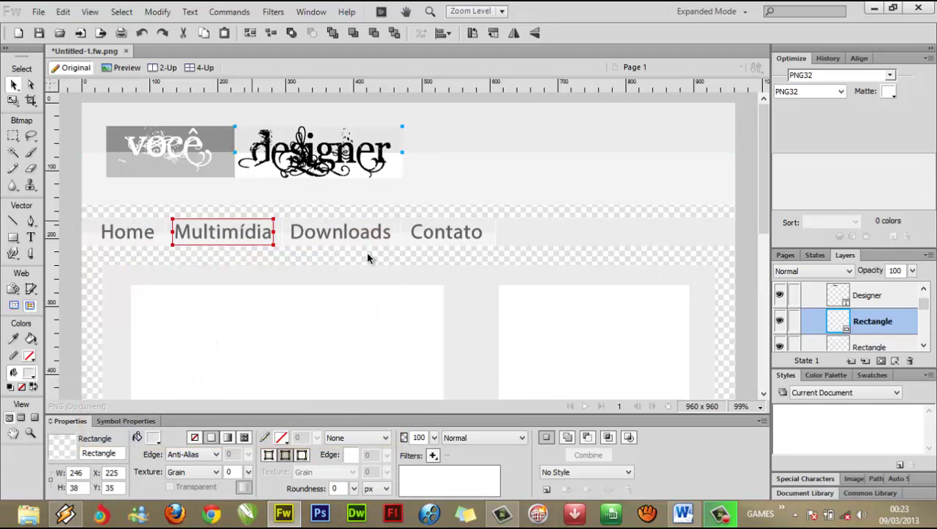
pyautogui.click(330, 159)
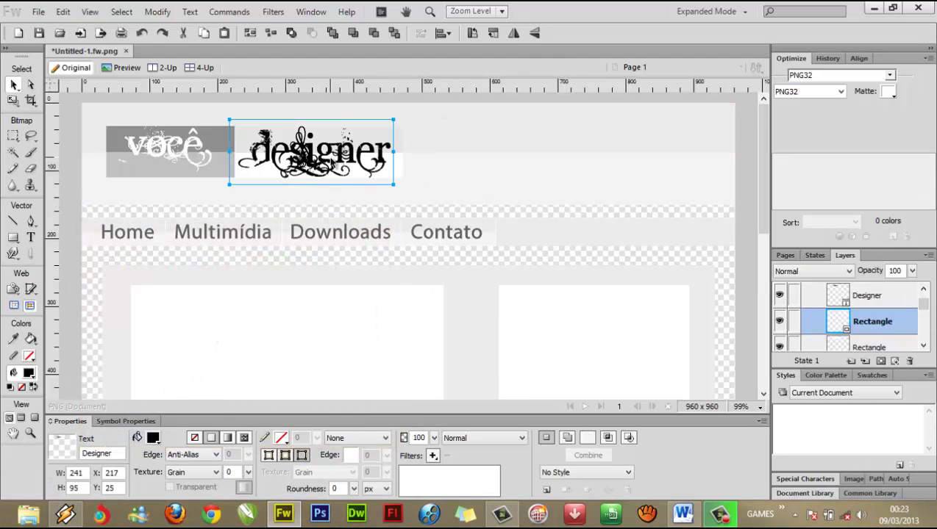
# Save the layout on the desktop as "wireframe" in Fireworks PNG format
pyautogui.hotkey('ctrl', 'alt', '0')
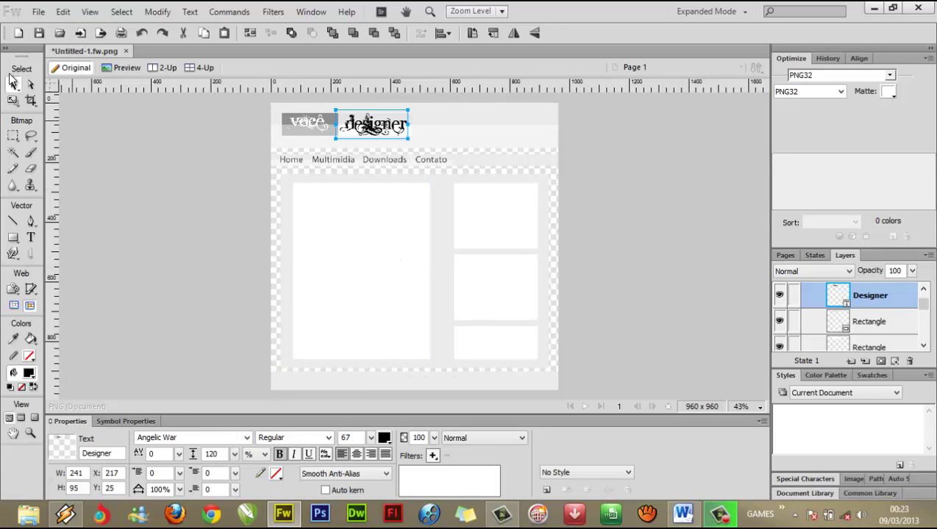
pyautogui.click(37, 11)
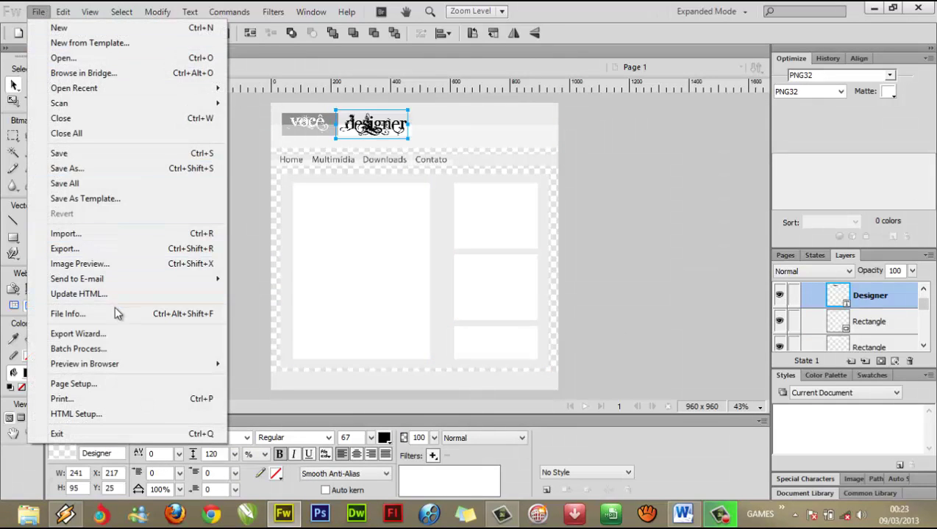
pyautogui.click(160, 169)
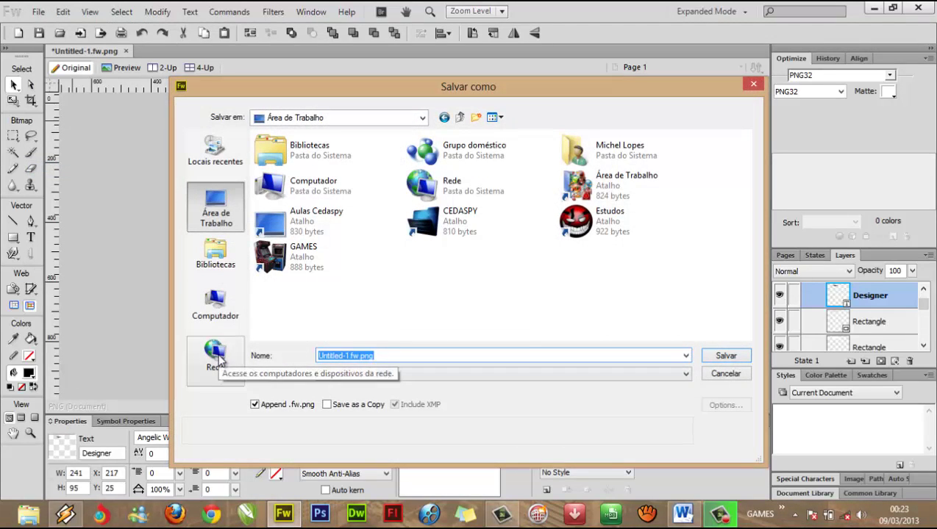
pyautogui.write('wi')
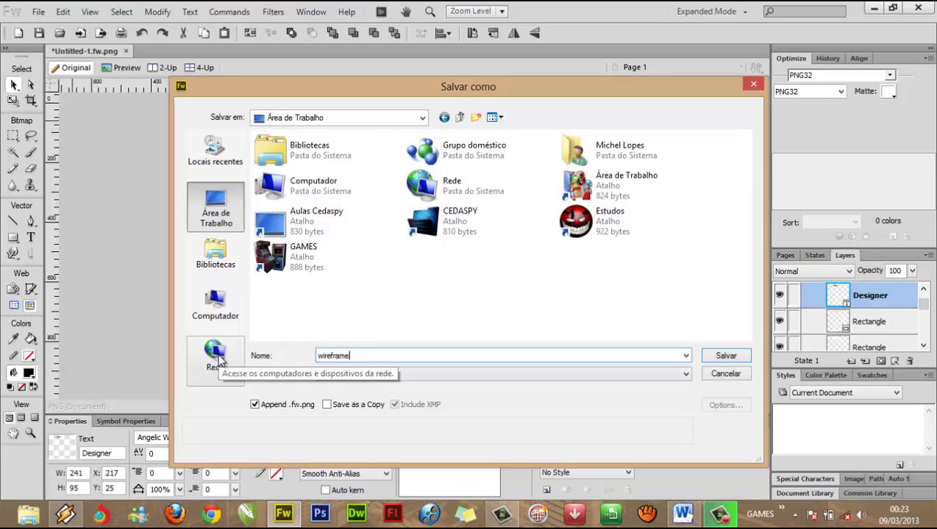
pyautogui.write('reframe')
pyautogui.click(425, 376)
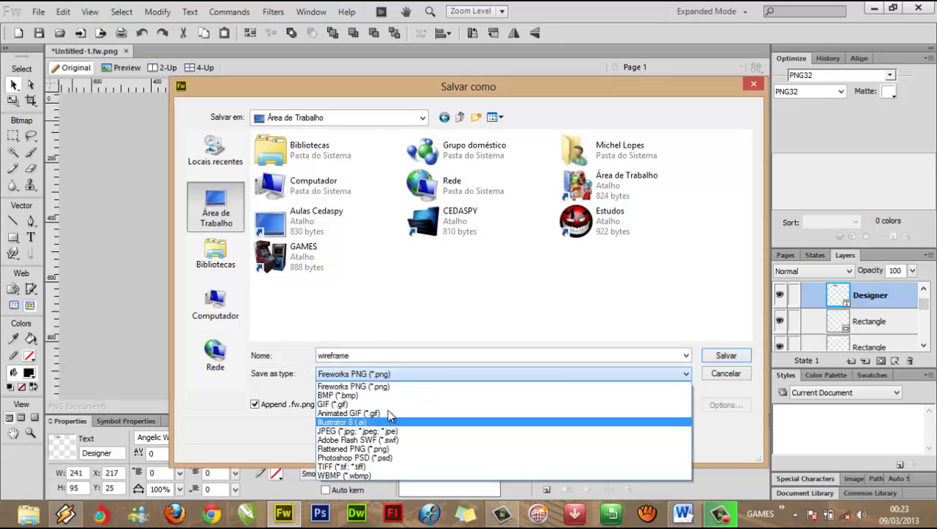
pyautogui.click(393, 386)
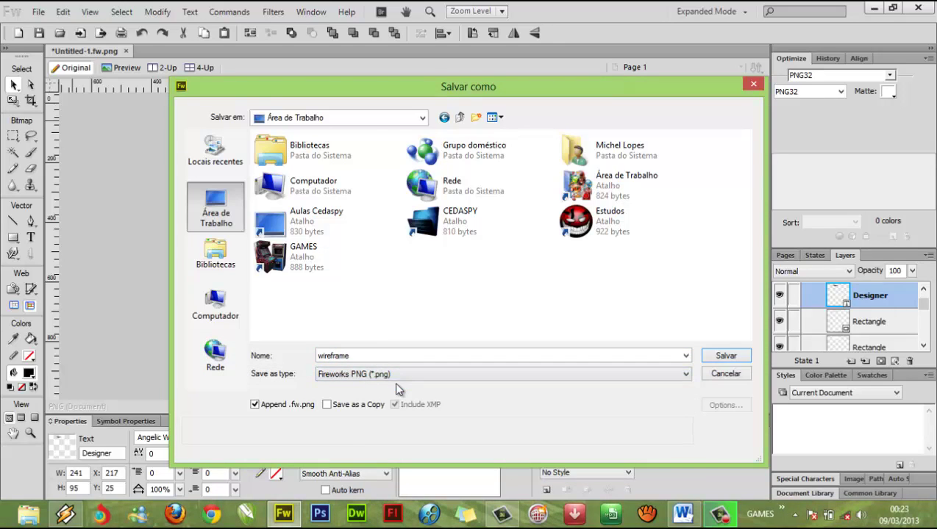
pyautogui.click(735, 355)
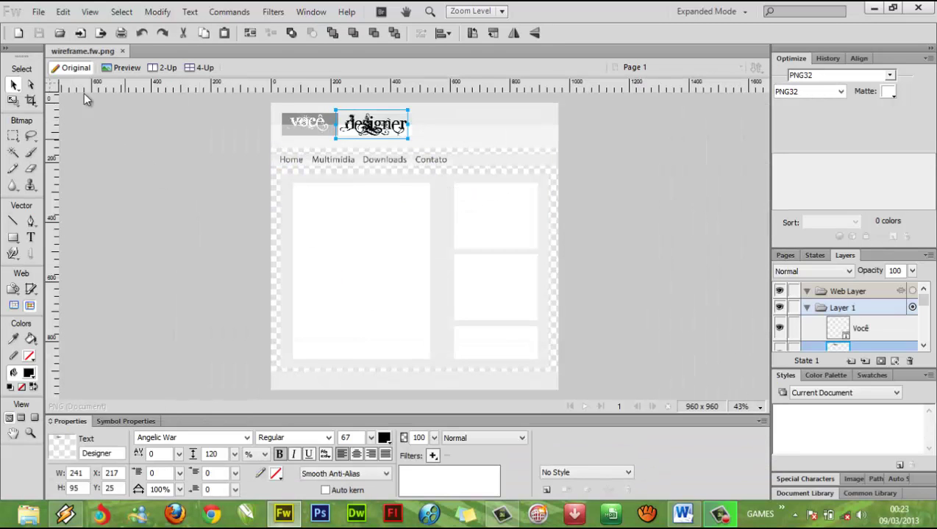
# Save a copy of the layout on the desktop as wireframe.psd in Photoshop PSD format
pyautogui.click(38, 12)
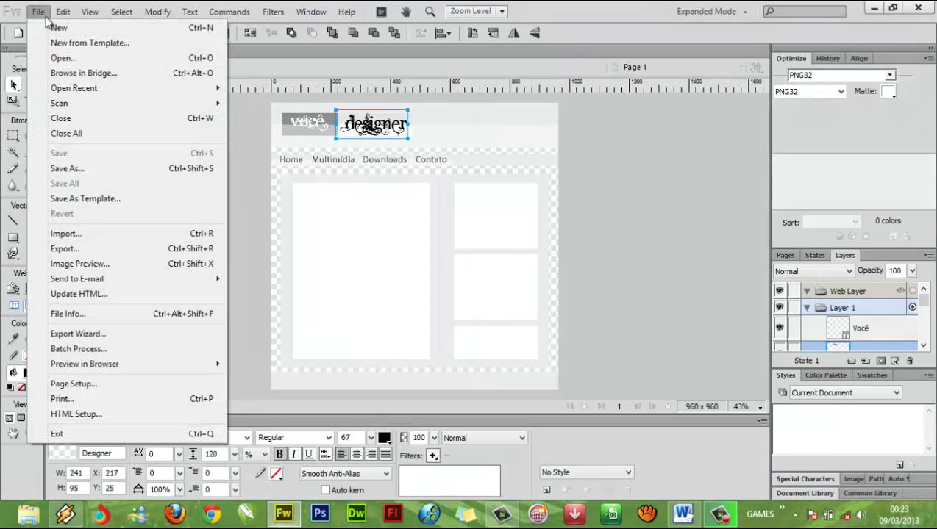
pyautogui.click(121, 168)
pyautogui.click(409, 374)
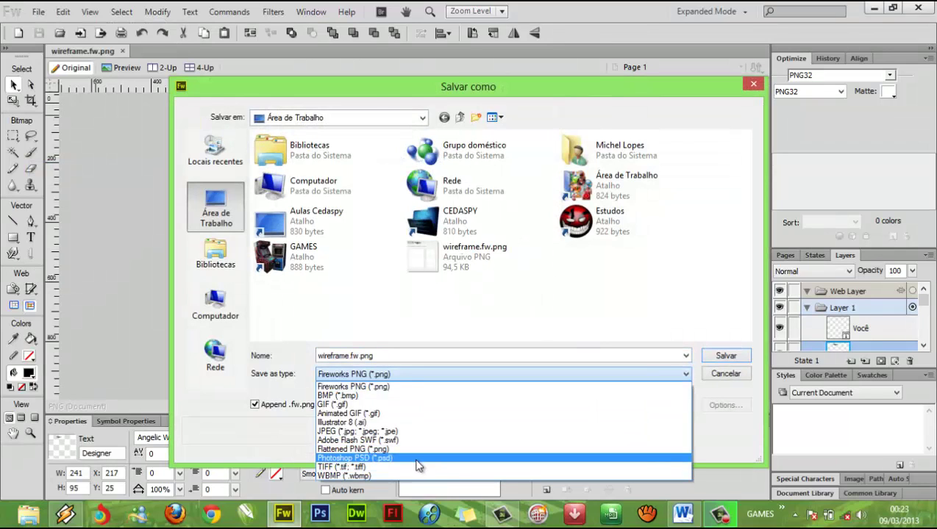
pyautogui.click(418, 459)
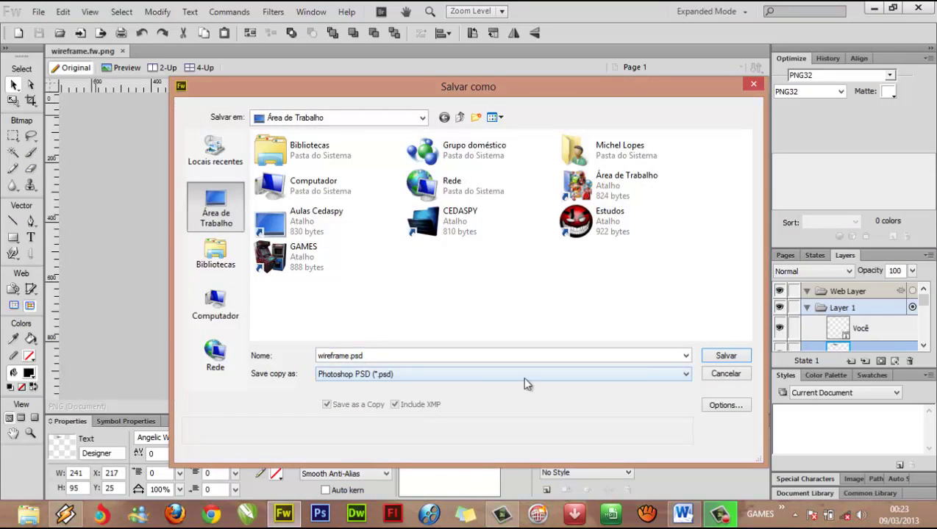
pyautogui.click(712, 359)
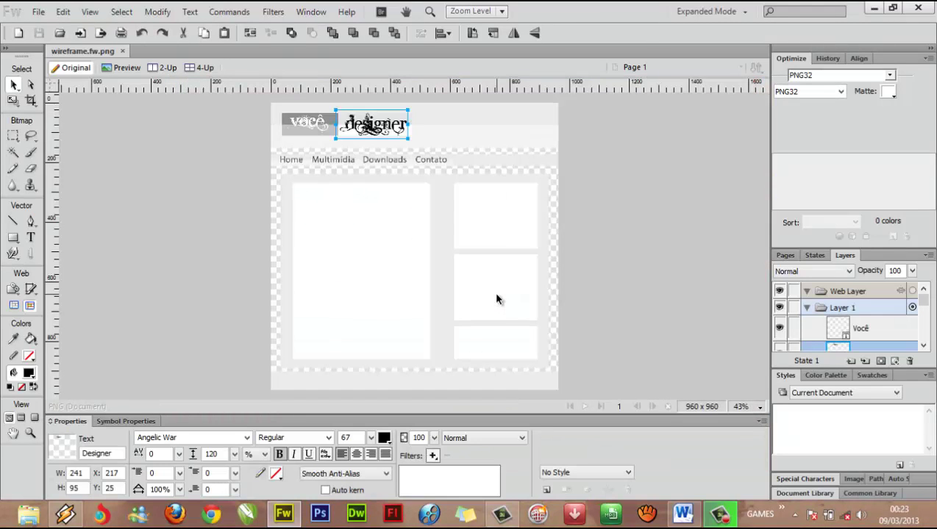
# Place wireframe.psd and wireframe.fw.png side by side mid-desktop, and open wireframe.psd in Photoshop without colour management
pyautogui.click(874, 8)
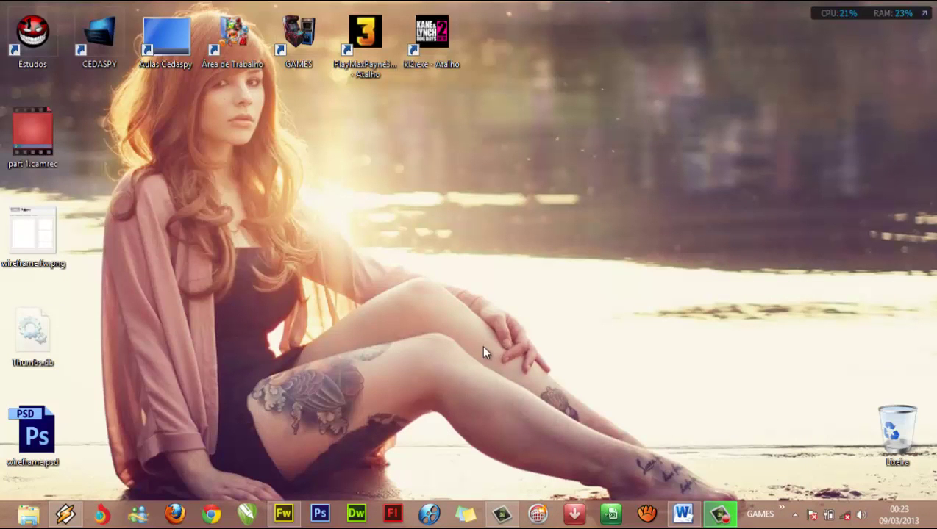
pyautogui.moveTo(21, 427); pyautogui.dragTo(486, 226)
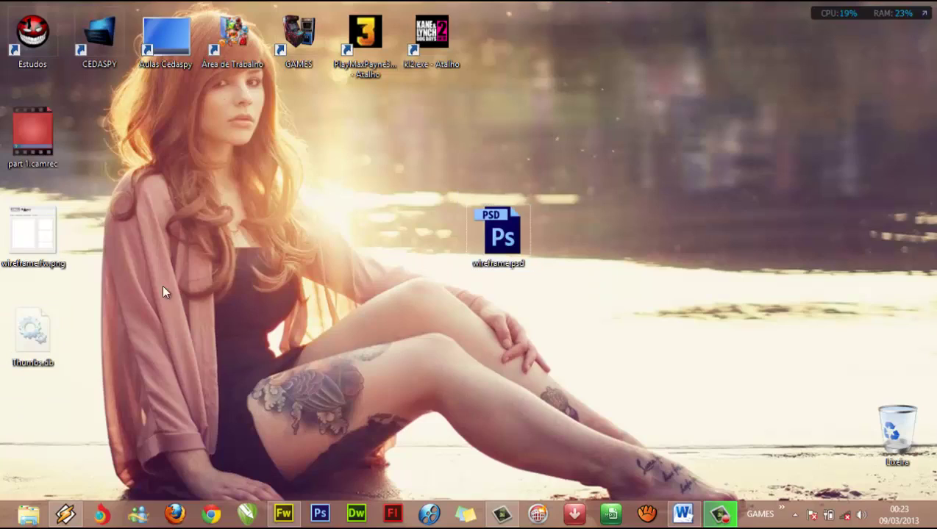
pyautogui.moveTo(32, 242); pyautogui.dragTo(430, 242)
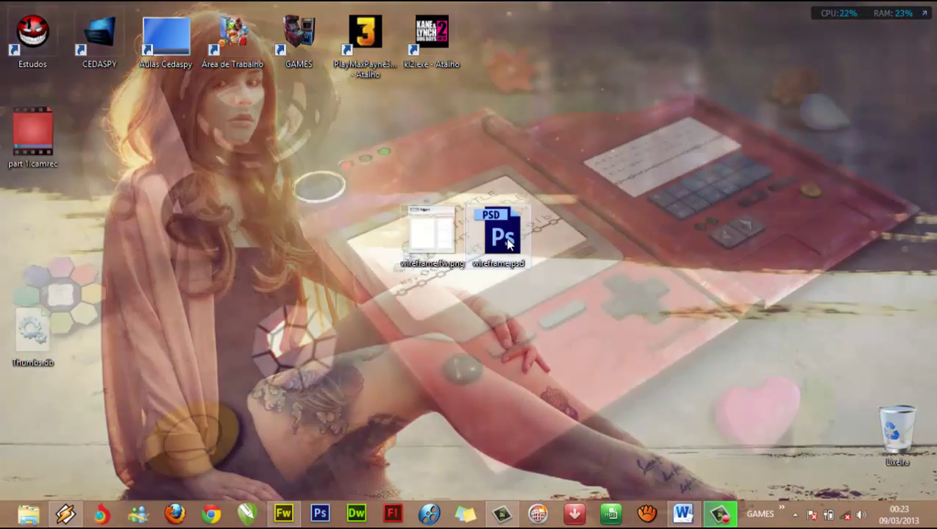
pyautogui.doubleClick(506, 241)
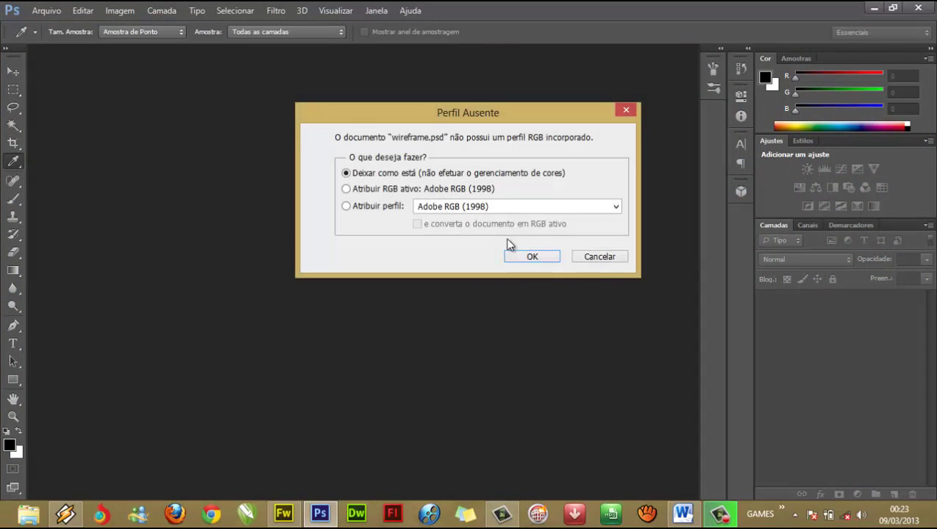
pyautogui.click(531, 258)
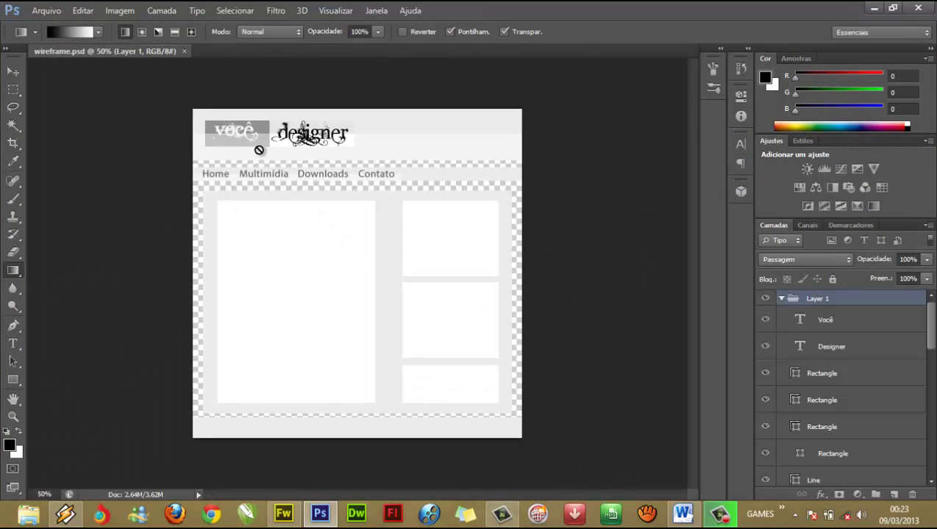
# Check the layer separation by hiding and reshowing the Layer 1 group, the Você and Designer texts, and the first and third Rectangle layers
pyautogui.click(765, 299)
pyautogui.click(765, 298)
pyautogui.click(765, 319)
pyautogui.click(766, 319)
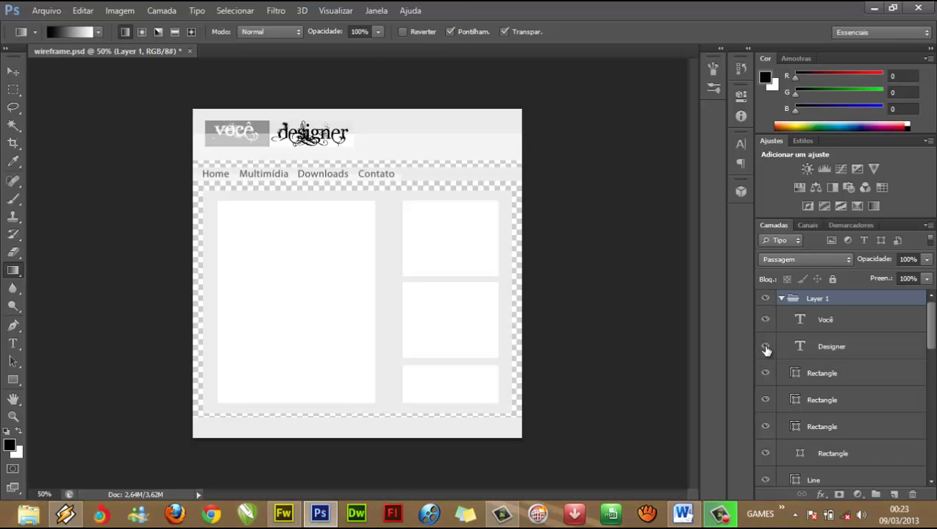
pyautogui.click(765, 349)
pyautogui.click(765, 349)
pyautogui.click(765, 374)
pyautogui.click(765, 374)
pyautogui.click(766, 428)
pyautogui.click(765, 428)
# Hide the two uppermost Rectangle layers, the large white content box and the rectangle layer directly below it, and minimize Photoshop
pyautogui.click(765, 400)
pyautogui.click(766, 374)
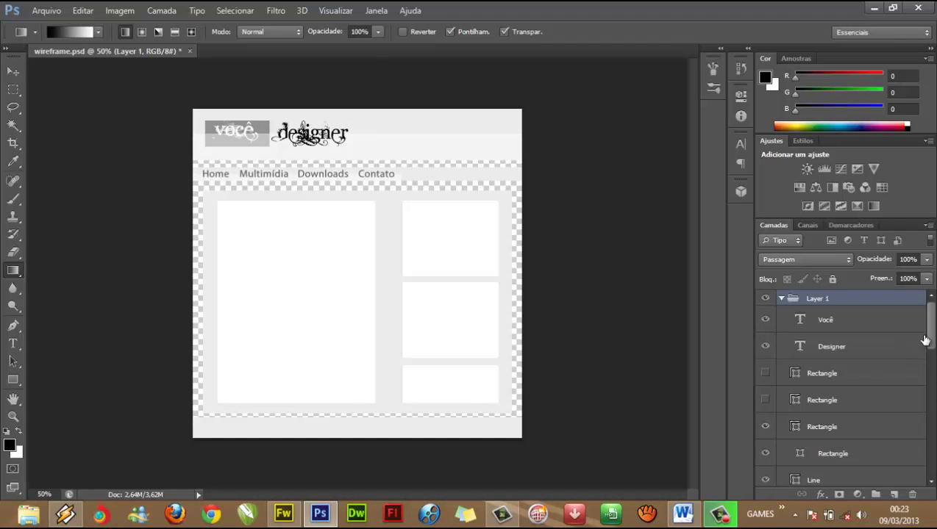
pyautogui.scroll(-5, 931, 337)
pyautogui.click(765, 356)
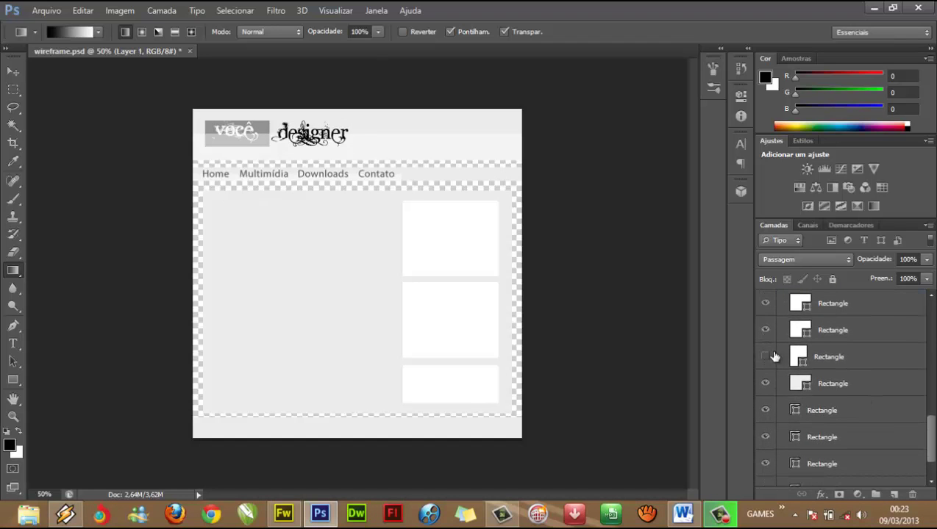
pyautogui.click(765, 383)
pyautogui.click(872, 10)
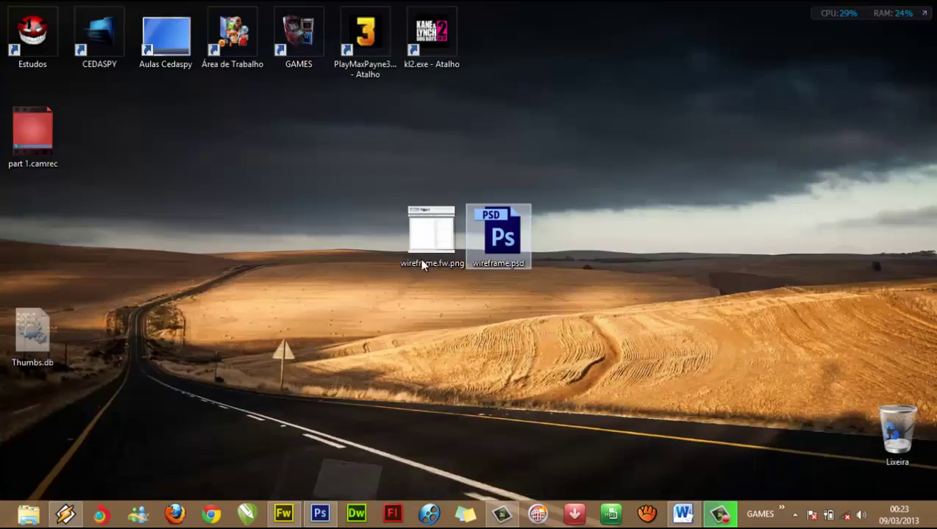